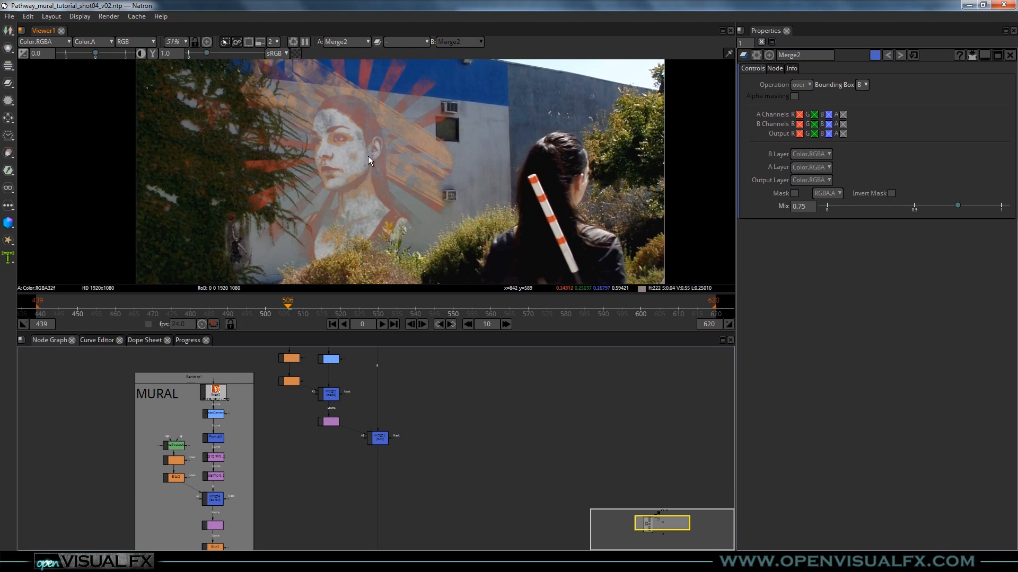
Examine the mural composite on the wall and the Merge2 node that joins the mural branch to the plate.
scroll(367, 173, "down", 2)
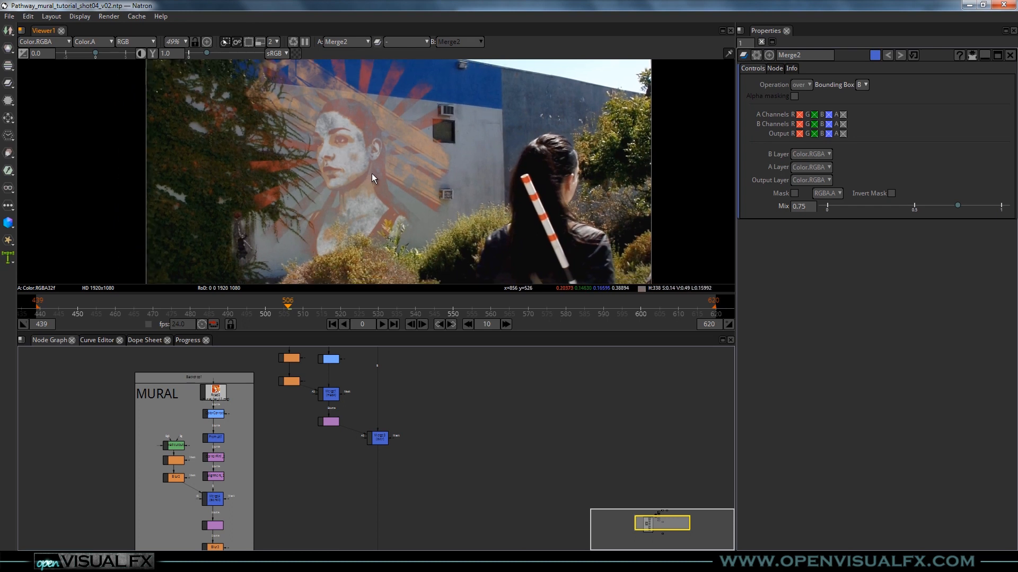
left_click_drag(385, 433, 397, 436)
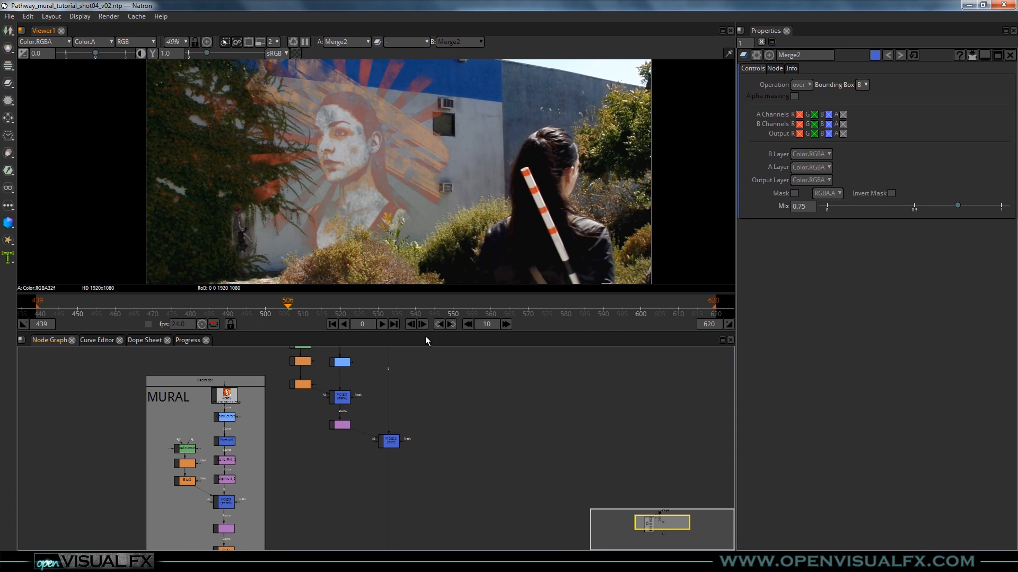
left_click_drag(433, 199, 419, 207)
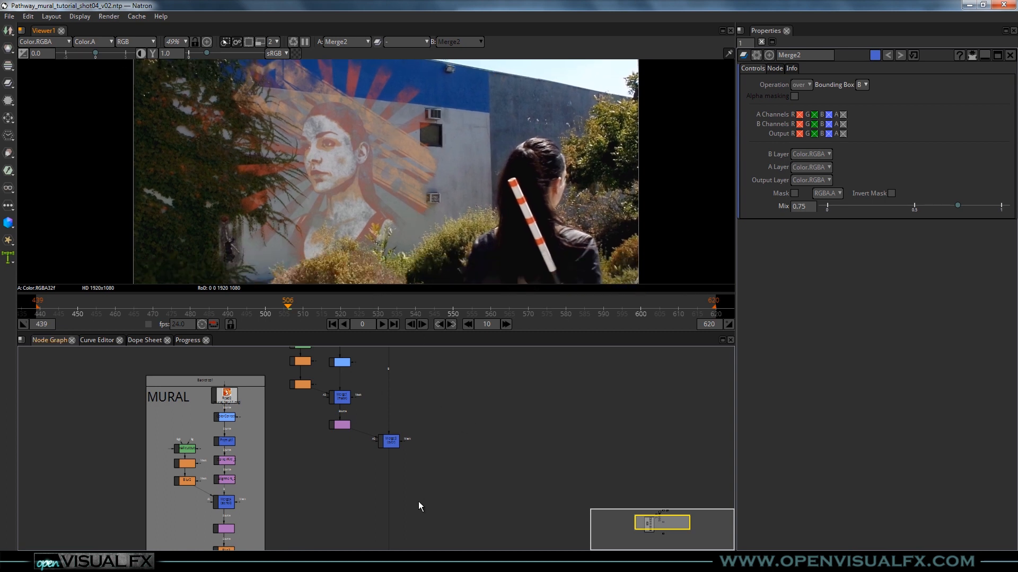
left_click_drag(259, 499, 224, 401)
scroll(291, 483, "up", 2)
left_click(401, 504)
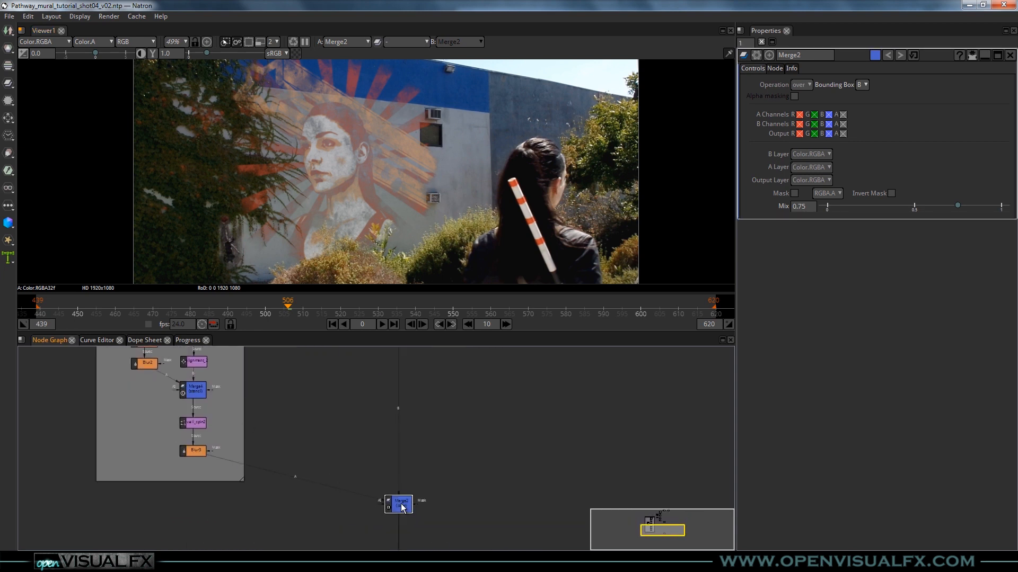
scroll(392, 136, "up", 4)
left_click_drag(376, 201, 363, 233)
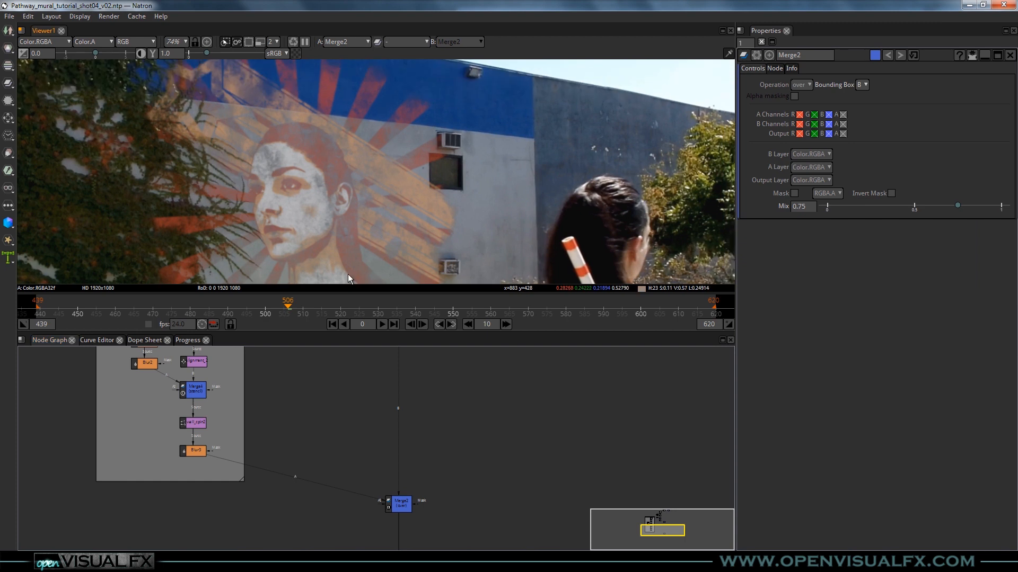
Open the settings of the wall cutouts roto node inside the MURAL backdrop.
left_click_drag(288, 415, 346, 523)
scroll(345, 522, "up", 1)
double_click(182, 421)
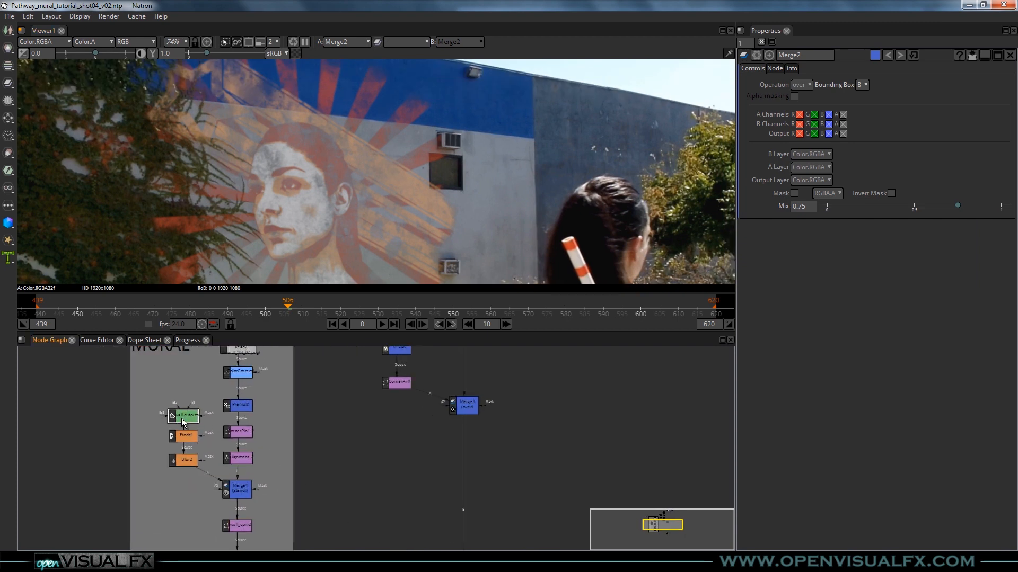
scroll(418, 199, "down", 1)
left_click_drag(433, 211, 425, 189)
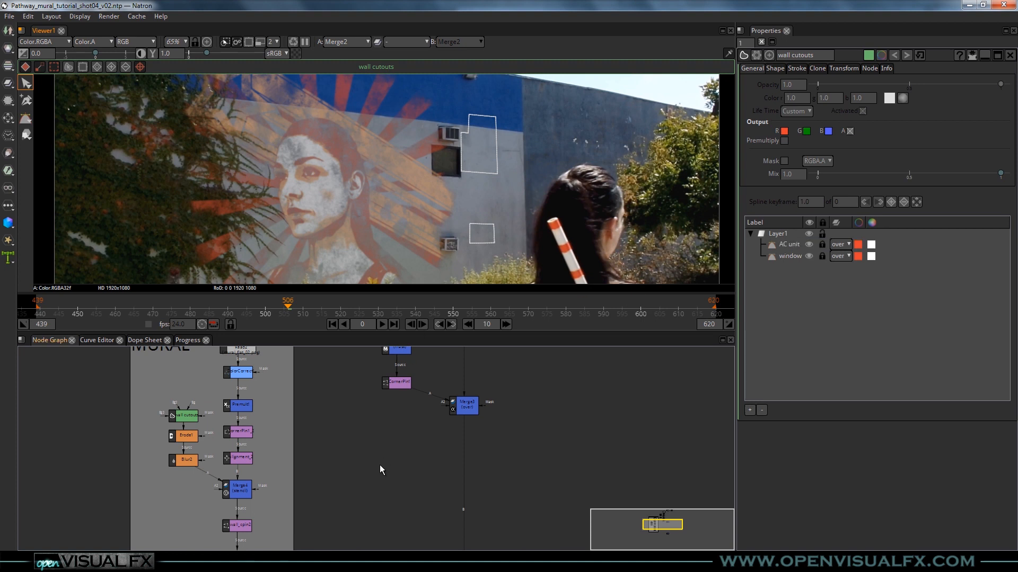
scroll(379, 450, "down", 1)
left_click_drag(377, 447, 402, 469)
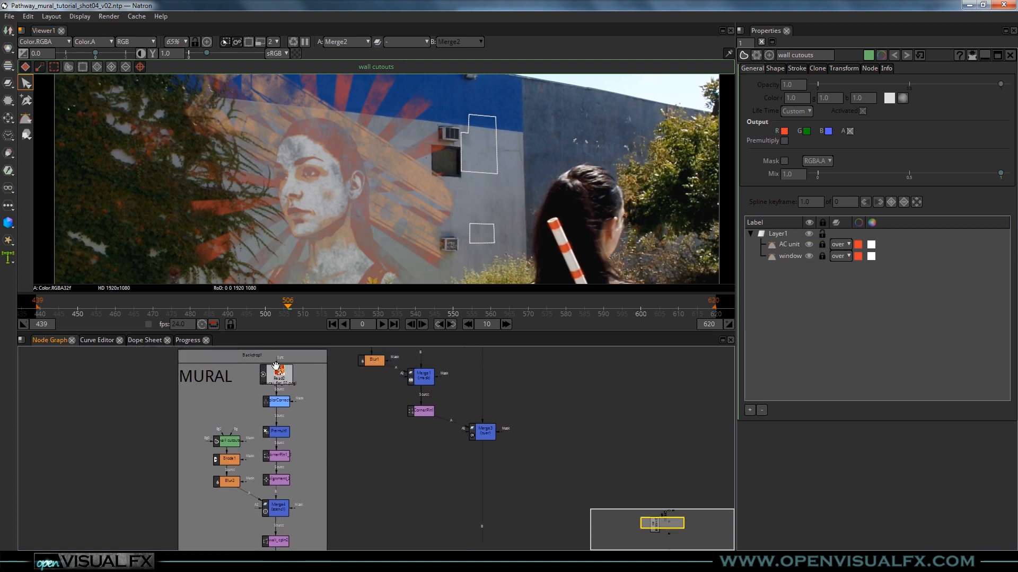
left_click(236, 444)
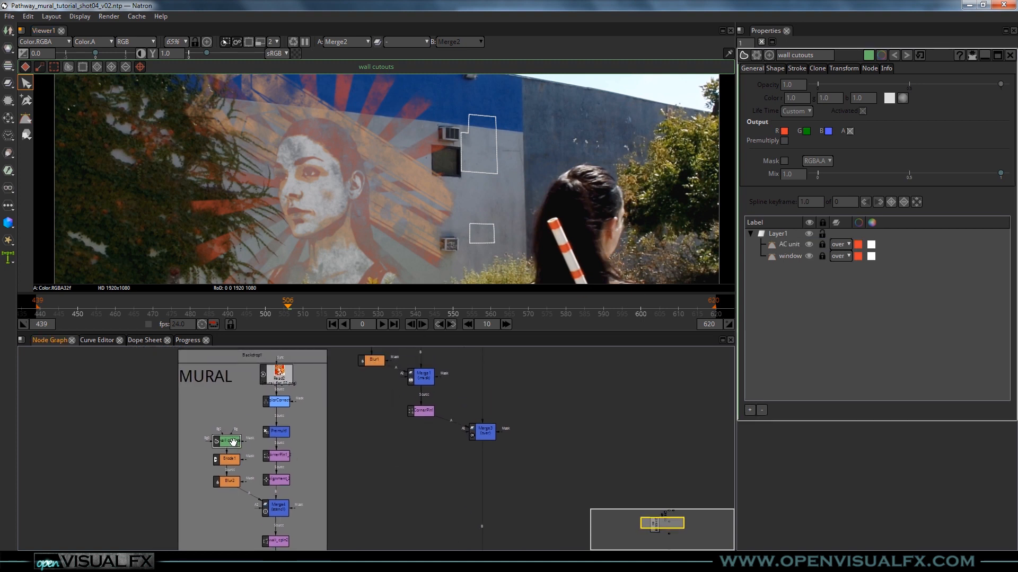
Select the window shape in the wall cutouts node, including all of its control points in the viewer.
left_click(784, 246)
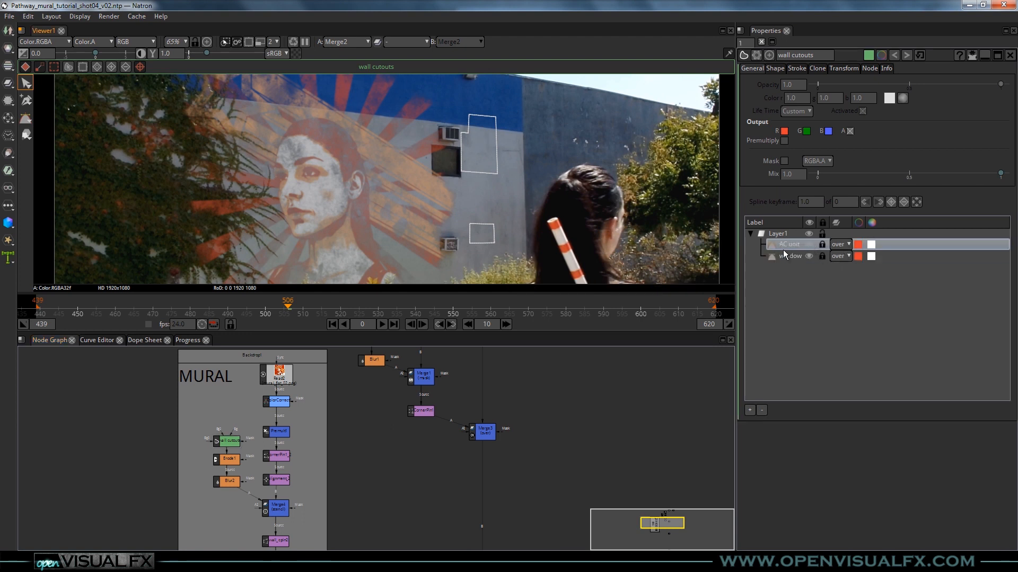
left_click(785, 256)
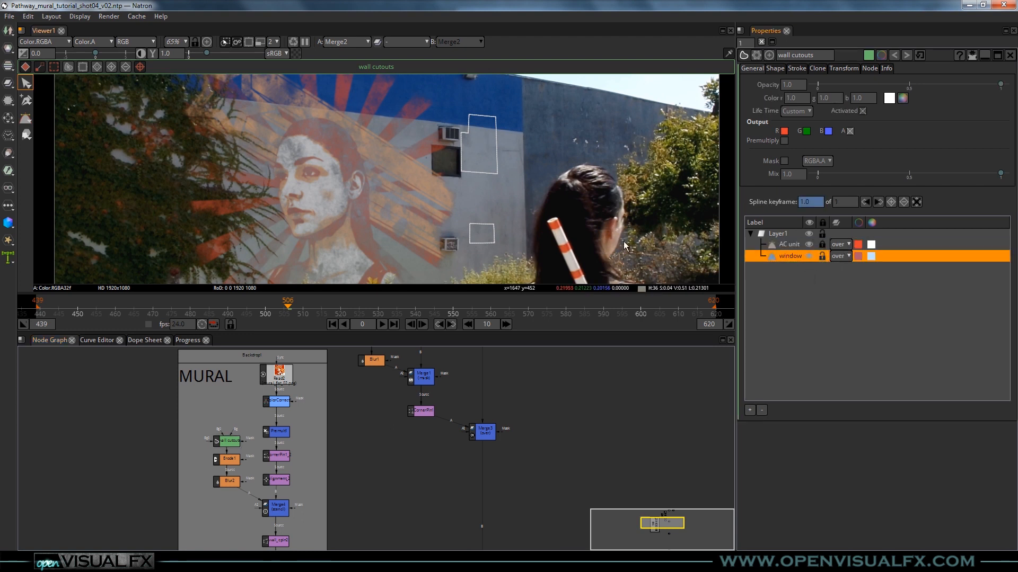
left_click(462, 135)
left_click_drag(544, 93, 435, 183)
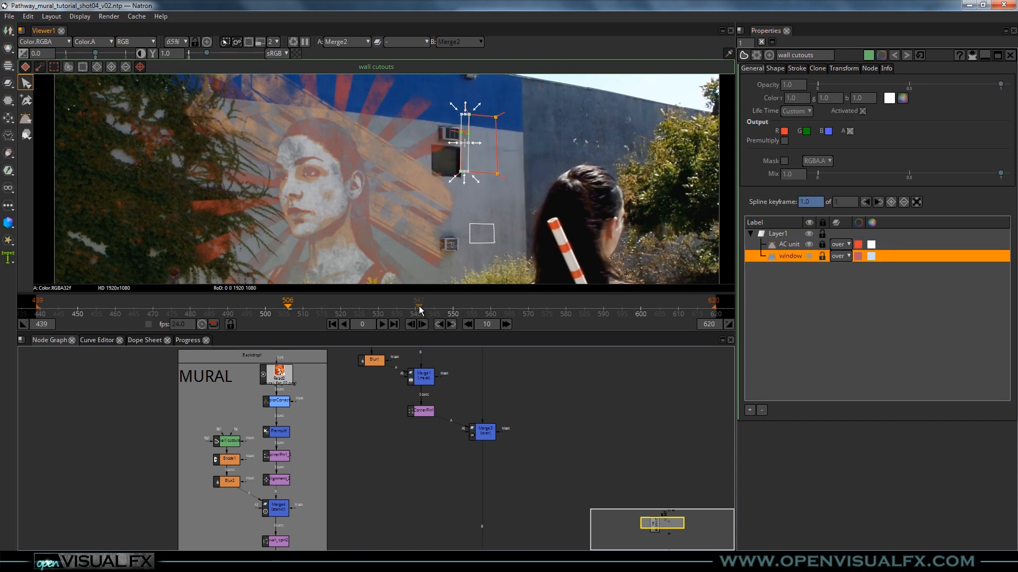
Check the window shape's existing spline keyframe and return to the shot's first frame, 439.
scroll(419, 308, "down", 5)
scroll(420, 308, "up", 1)
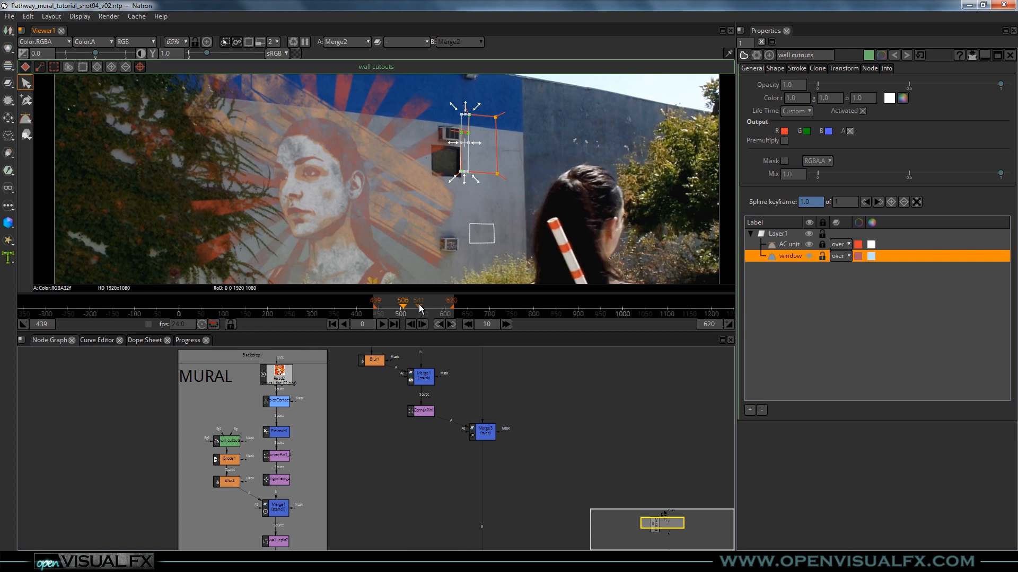
scroll(421, 309, "up", 4)
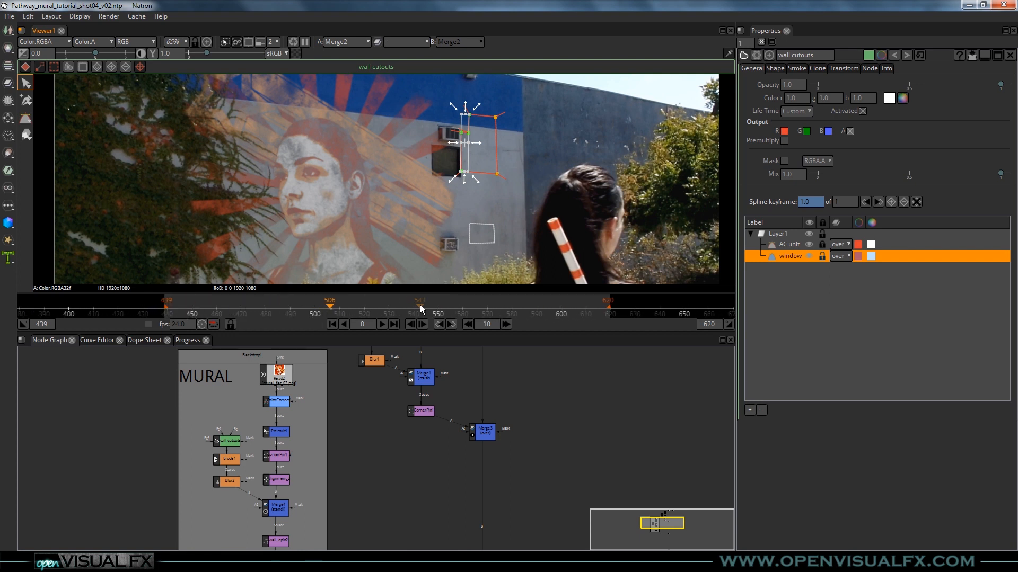
left_click(864, 202)
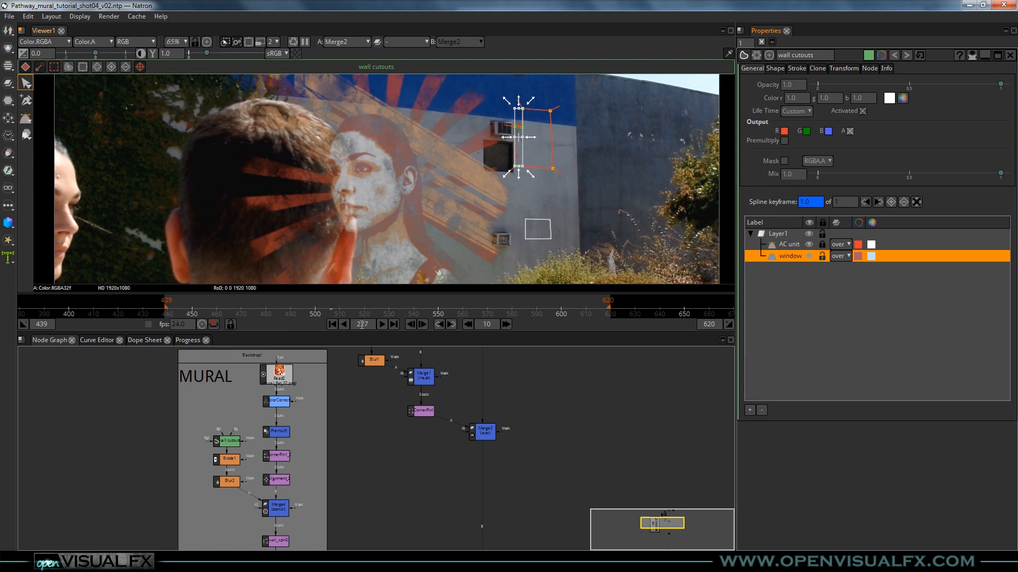
left_click(342, 307)
left_click(285, 313)
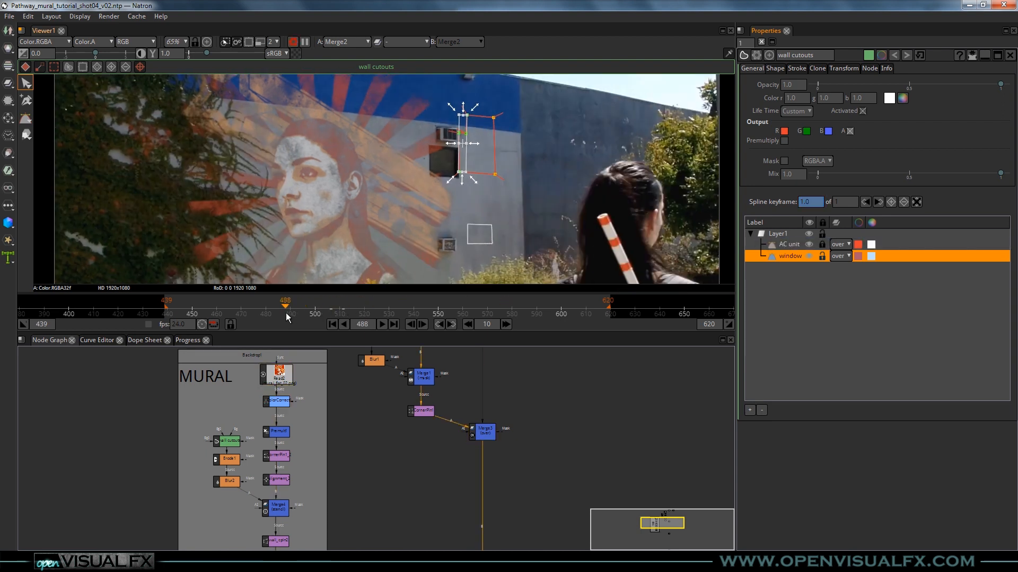
left_click(332, 323)
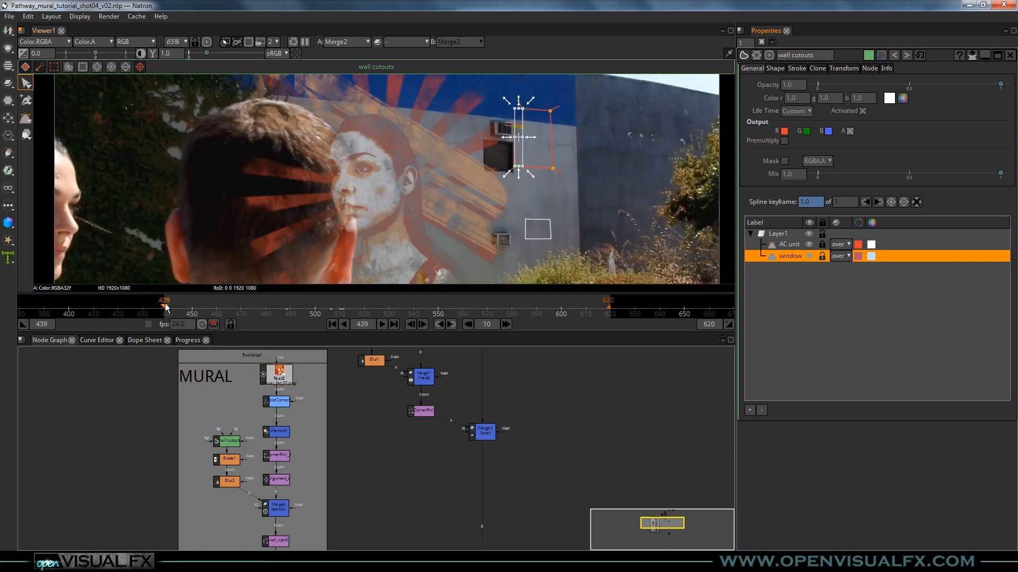
Reposition the whole window shape at frame 439 so it surrounds the upper AC unit and the dark window.
scroll(504, 169, "up", 1)
left_click_drag(529, 164, 429, 232)
left_click_drag(377, 260, 542, 114)
scroll(442, 214, "up", 2)
left_click_drag(438, 221, 443, 162)
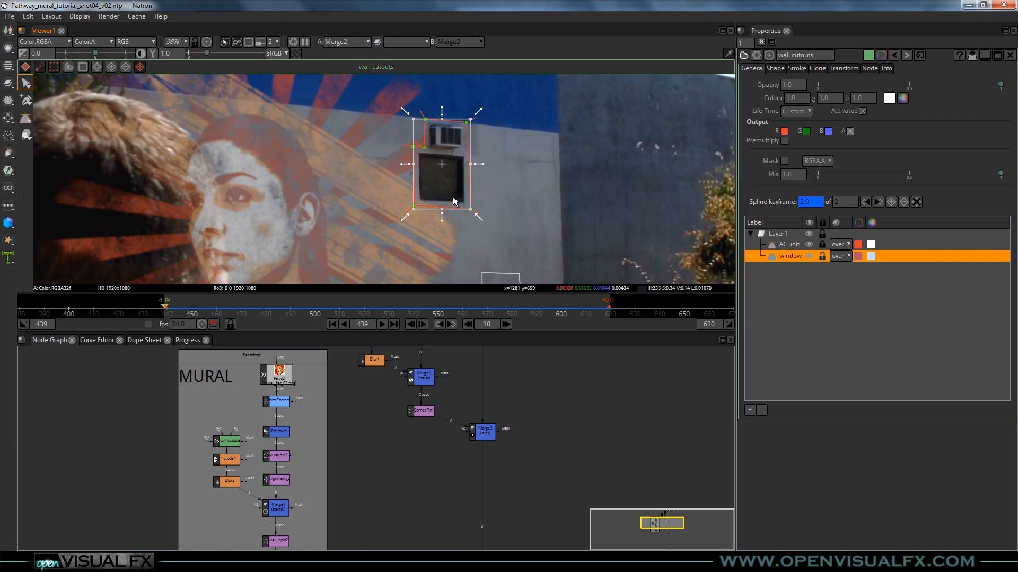
left_click_drag(443, 164, 442, 164)
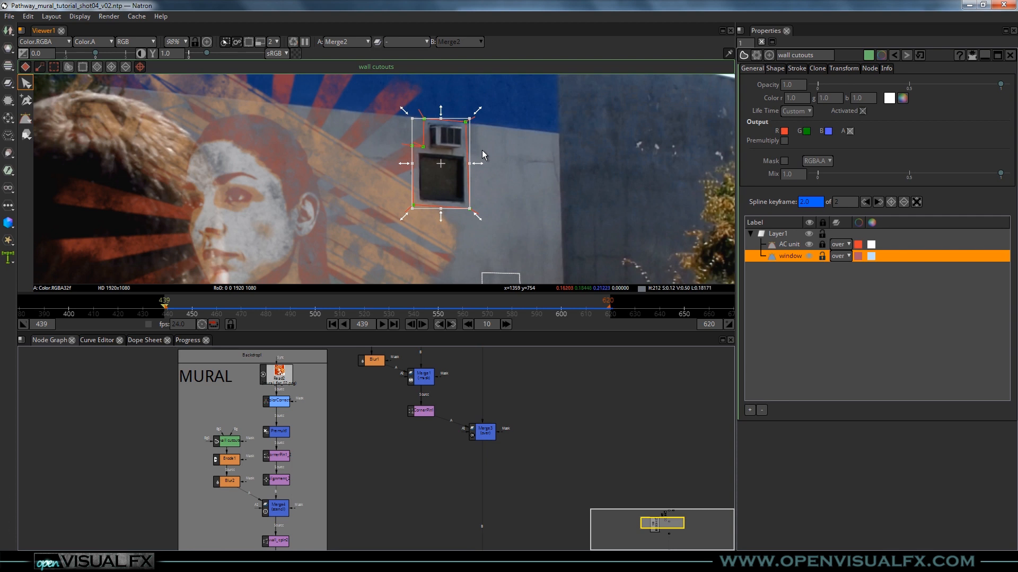
scroll(364, 221, "down", 5)
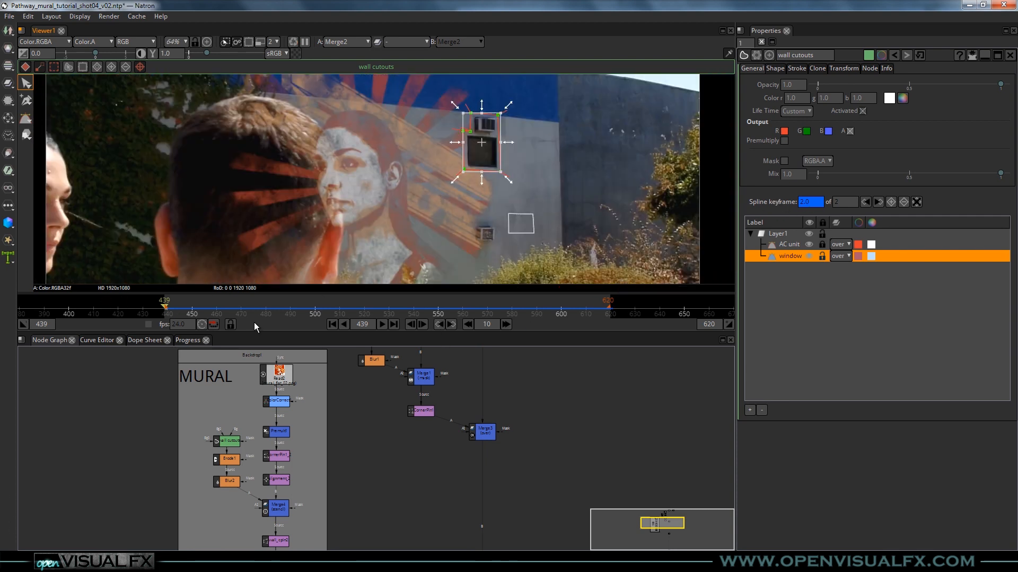
Delete the window shape's earlier spline keyframe at frame 227 and return to its keyframe at frame 439.
scroll(193, 312, "down", 3)
left_click(865, 202)
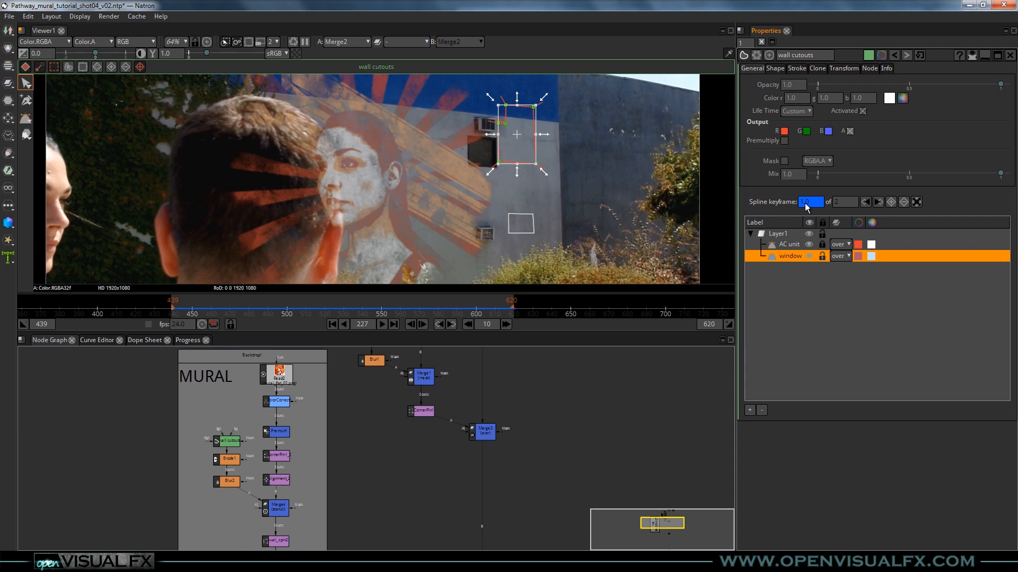
left_click(903, 202)
left_click(878, 202)
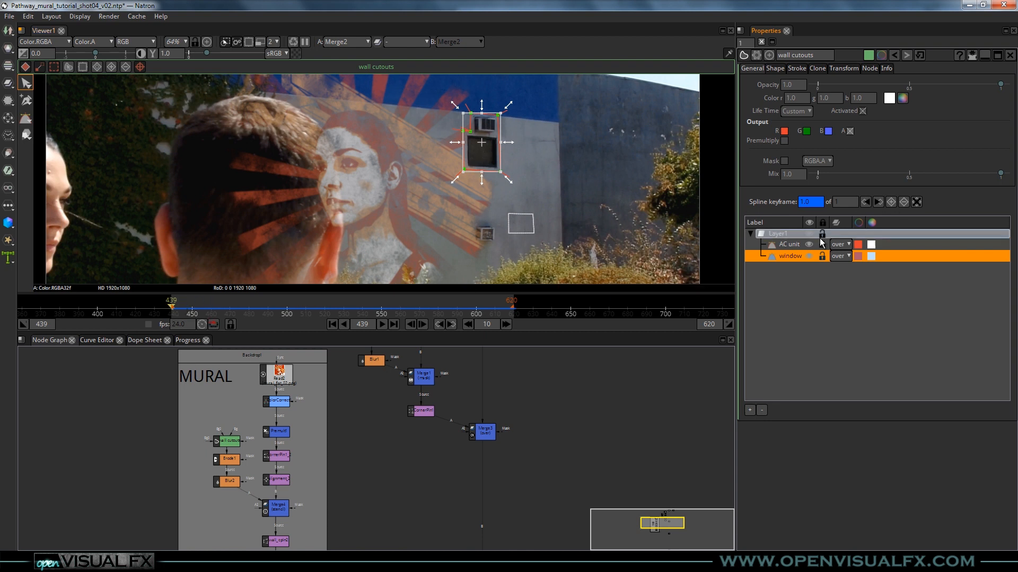
Lock the window shape, and select and unlock the AC unit shape for editing.
left_click(822, 256)
left_click(791, 247)
left_click(823, 246)
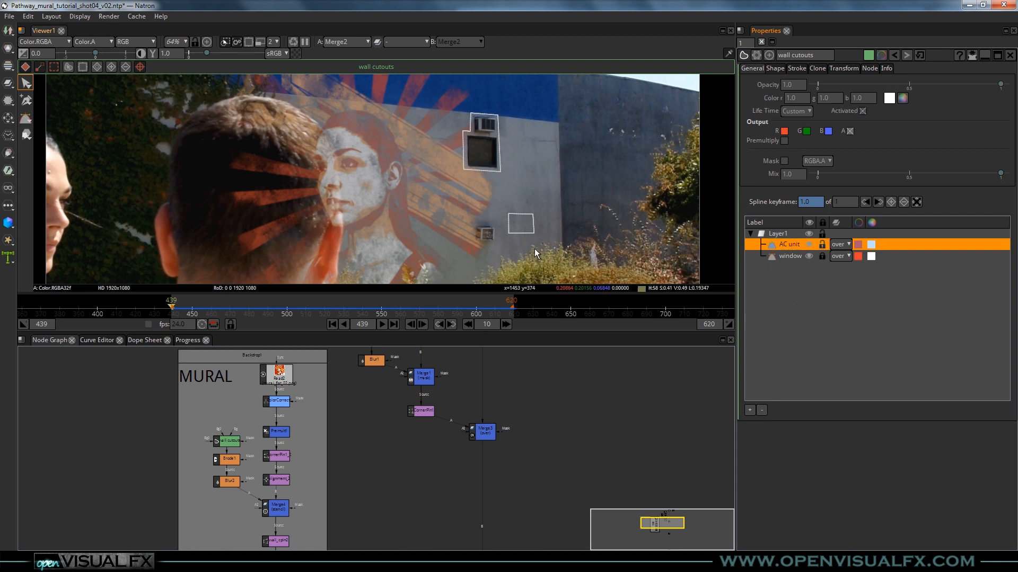
Reposition the whole AC unit shape at frame 439 so it surrounds the lower AC unit on the wall.
scroll(477, 233, "up", 3)
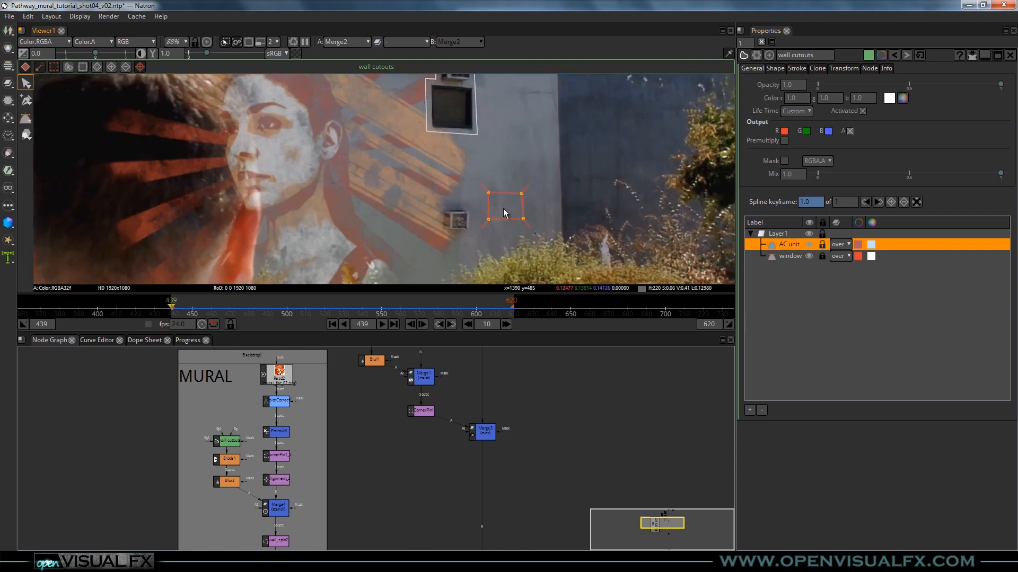
left_click_drag(447, 170, 504, 232)
scroll(504, 231, "up", 2)
left_click_drag(498, 195, 439, 205)
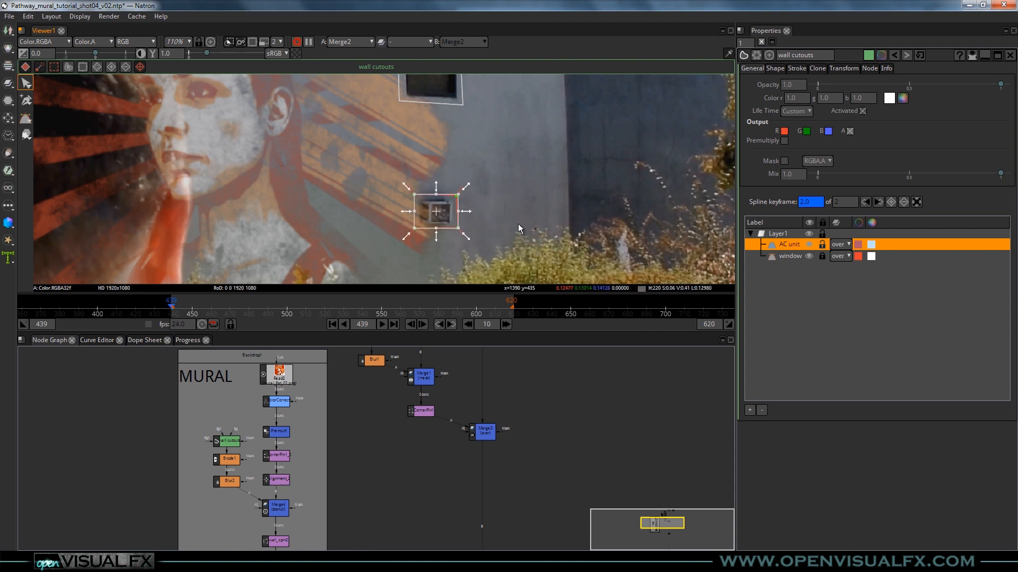
left_click_drag(439, 214, 438, 215)
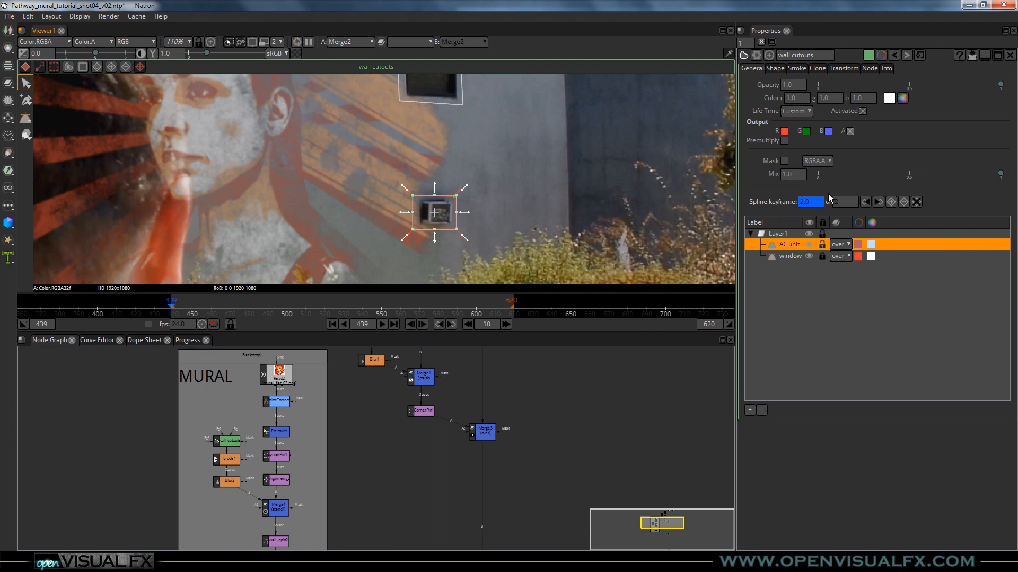
scroll(336, 228, "down", 3)
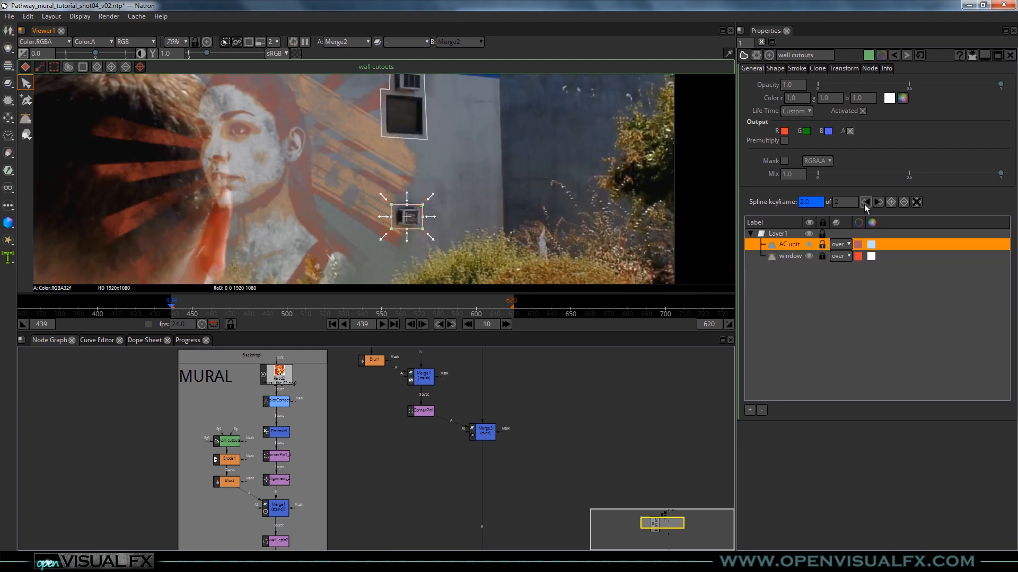
Delete the AC unit shape's earlier spline keyframe and return to its keyframe at frame 439.
left_click(865, 202)
left_click(905, 202)
left_click(879, 202)
Lock the AC unit shape and close the wall cutouts node's settings.
left_click(482, 185)
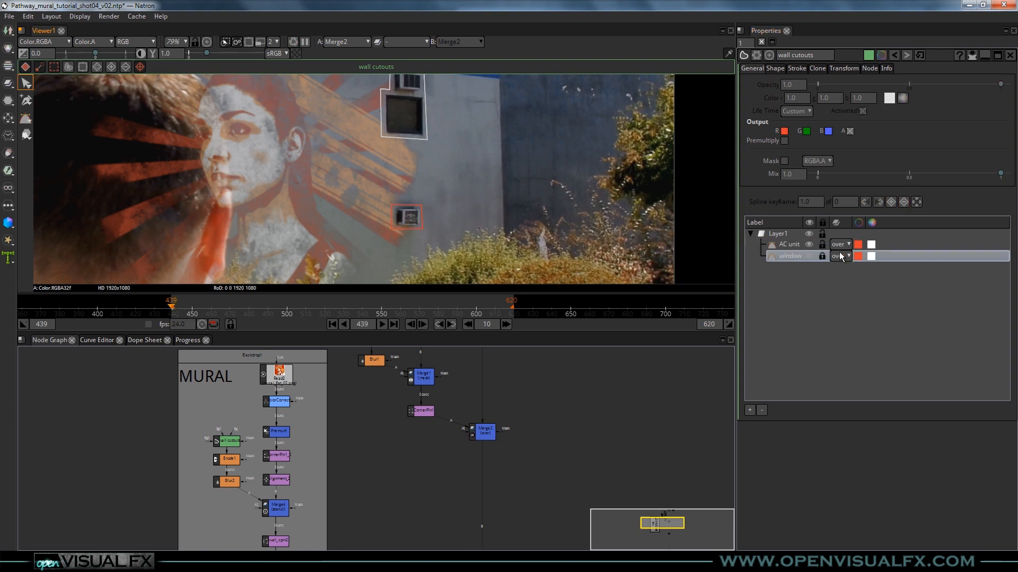
left_click(789, 244)
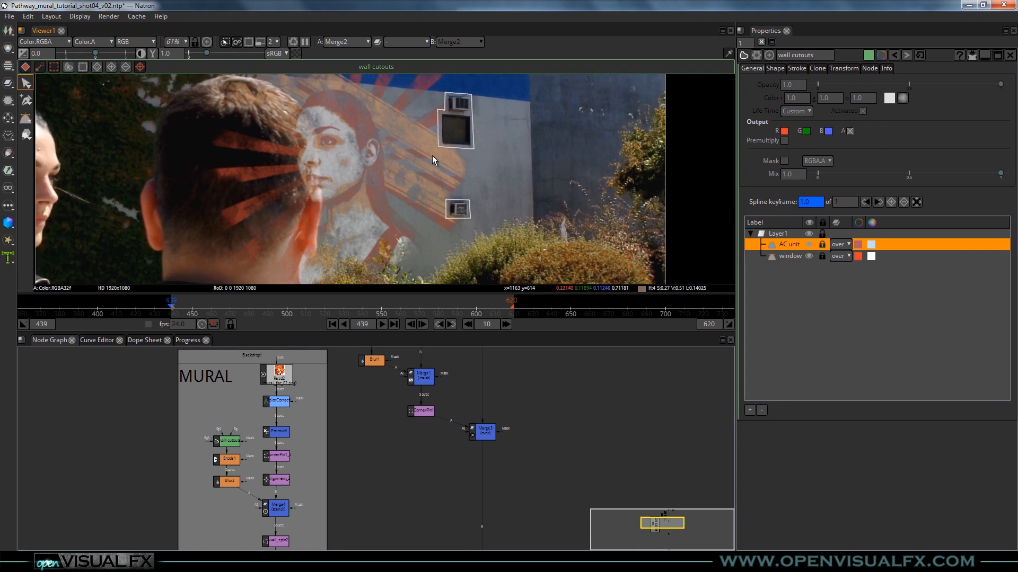
left_click_drag(431, 156, 465, 173)
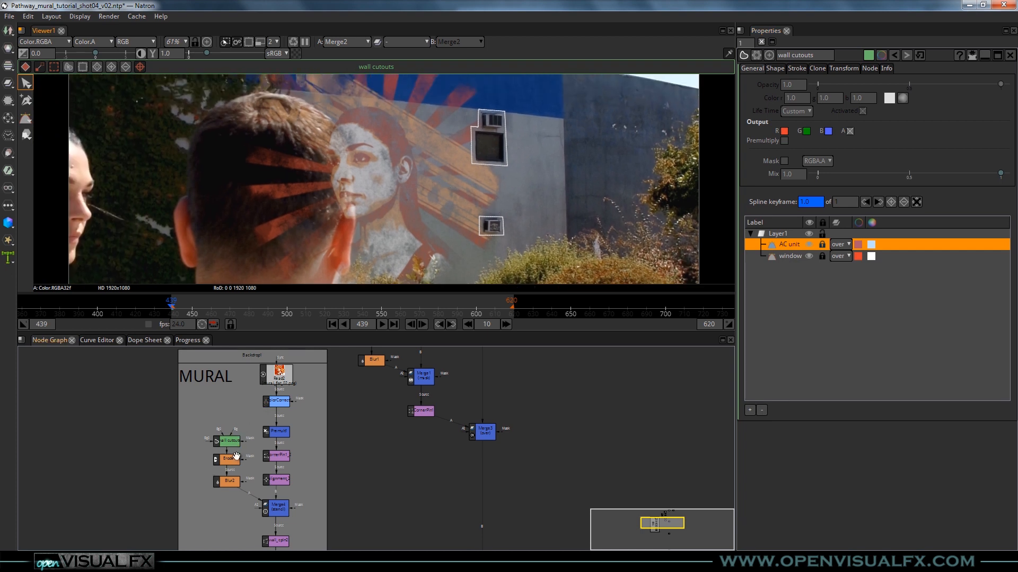
left_click(1010, 55)
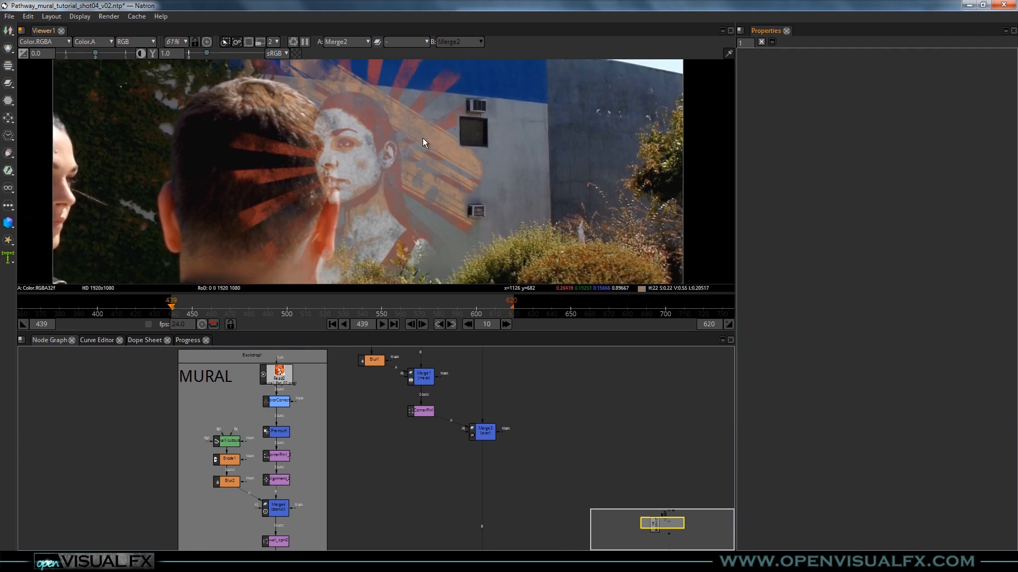
Save the Pathway_mural_tutorial_shot04_v02.ntp project with the realigned wall cutouts.
scroll(422, 139, "down", 1)
mouse_move(414, 151)
left_mouse_down()
mouse_move(421, 186)
mouse_move(423, 163)
left_mouse_up()
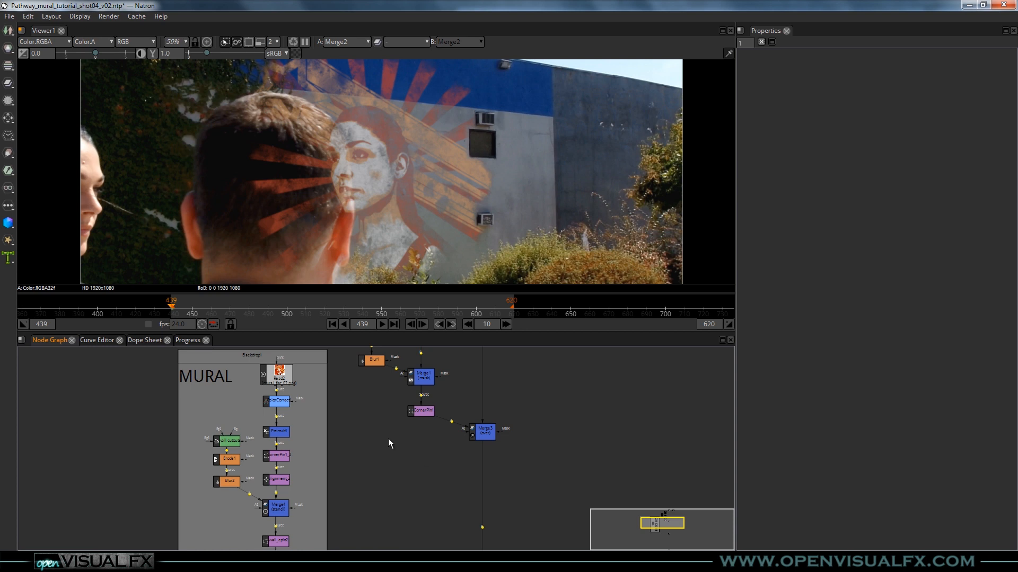
key("ctrl+s")
left_click_drag(494, 482, 460, 469)
scroll(379, 489, "down", 1)
left_click_drag(382, 487, 376, 423)
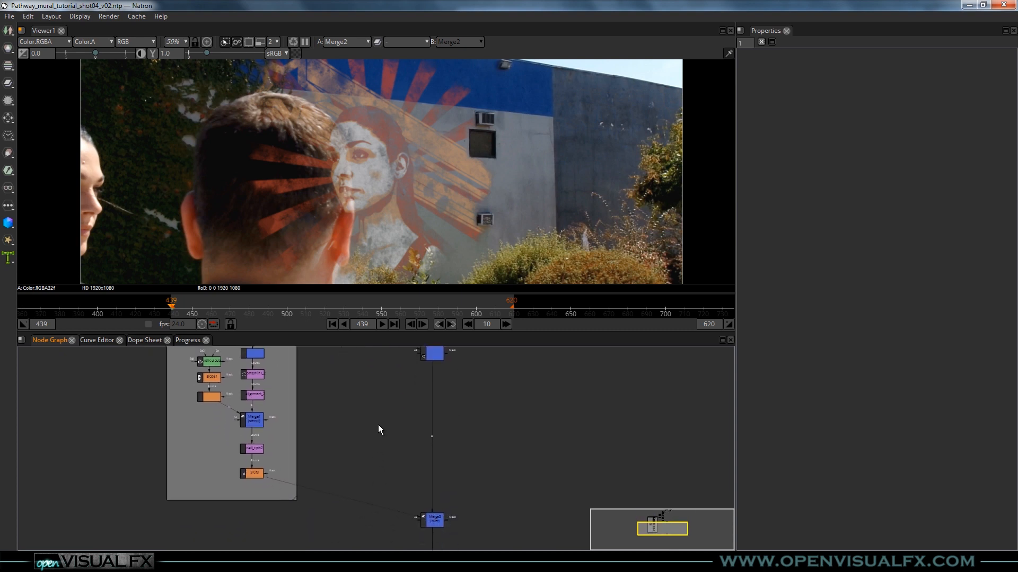
scroll(396, 306, "up", 5)
left_click_drag(393, 307, 463, 310)
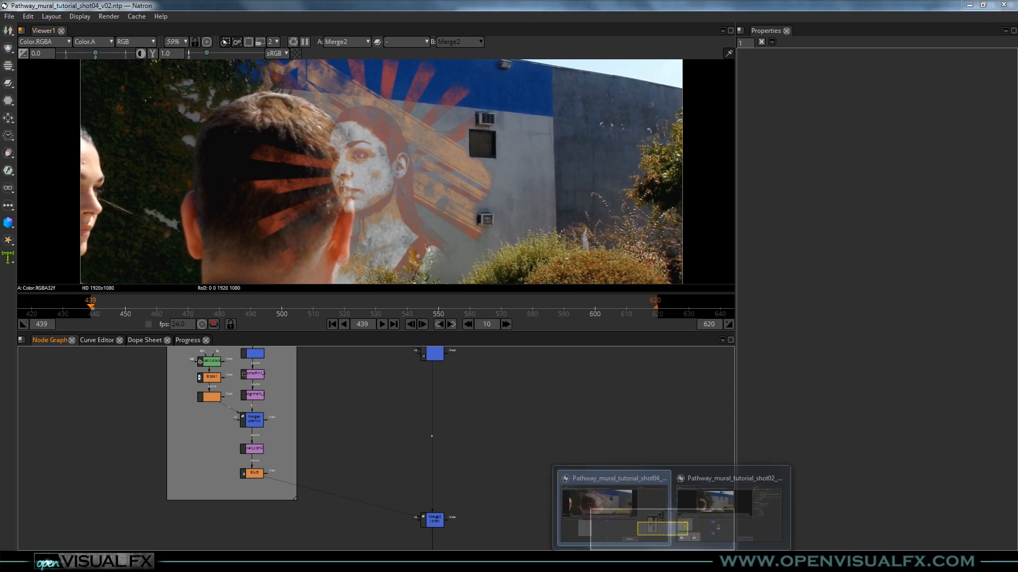
scroll(318, 175, "down", 2)
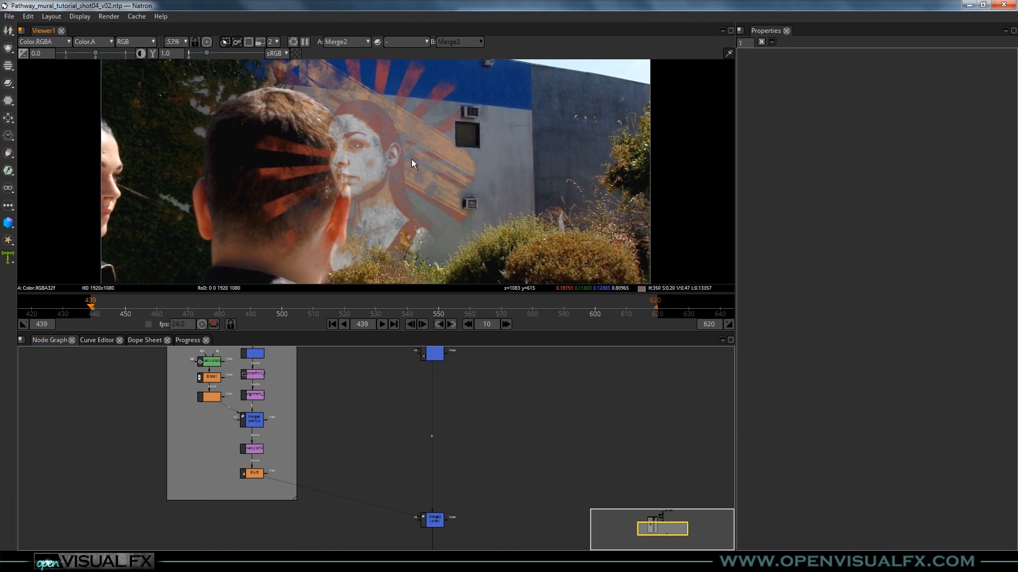
Check the mural composite at frame 514 and switch to the Pathway_mural_tutorial_shot02_v03.ntp project.
scroll(375, 149, "down", 1)
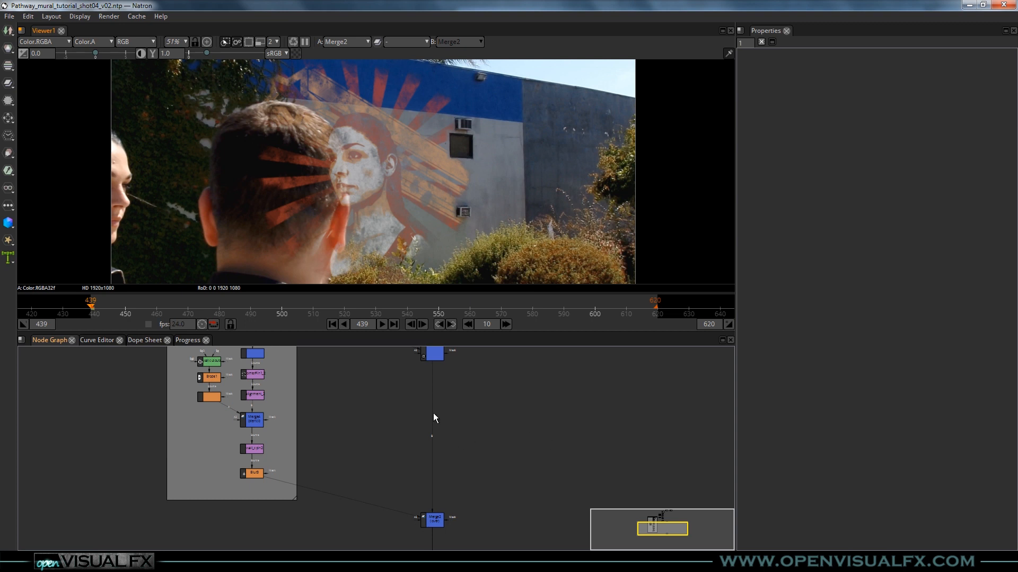
left_click(326, 302)
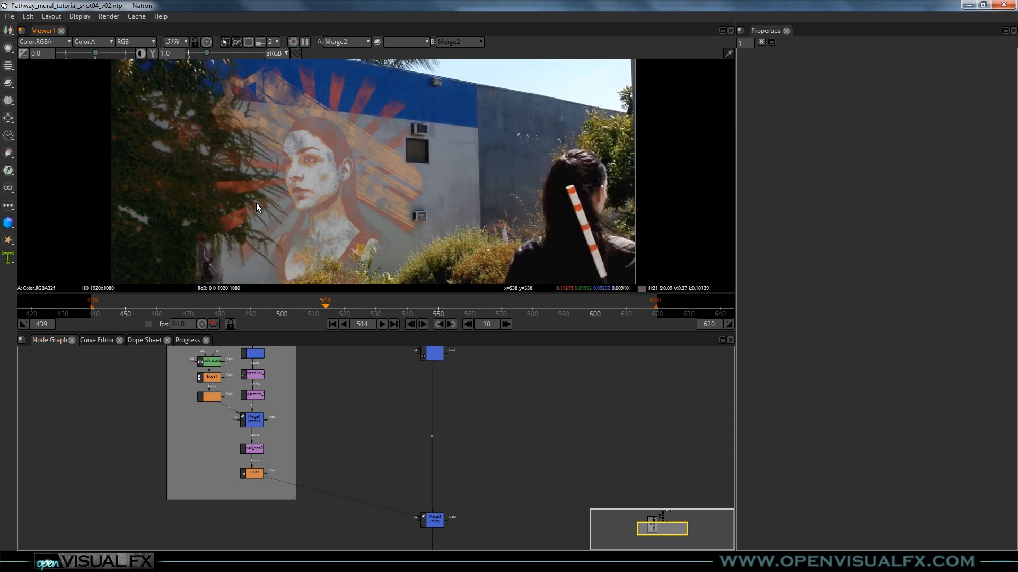
mouse_move(671, 560)
left_click(736, 517)
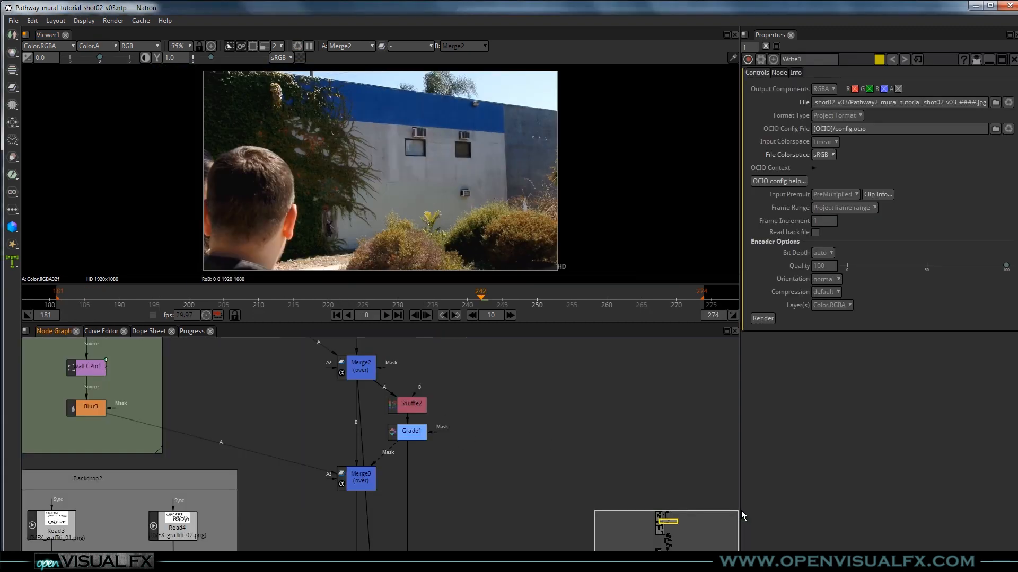
Examine how the Merge2, Shuffle2, Grade1 and Merge3 nodes are wired in the shot02 node graph.
scroll(354, 379, "down", 2)
left_click_drag(327, 407, 384, 482)
left_click(414, 461)
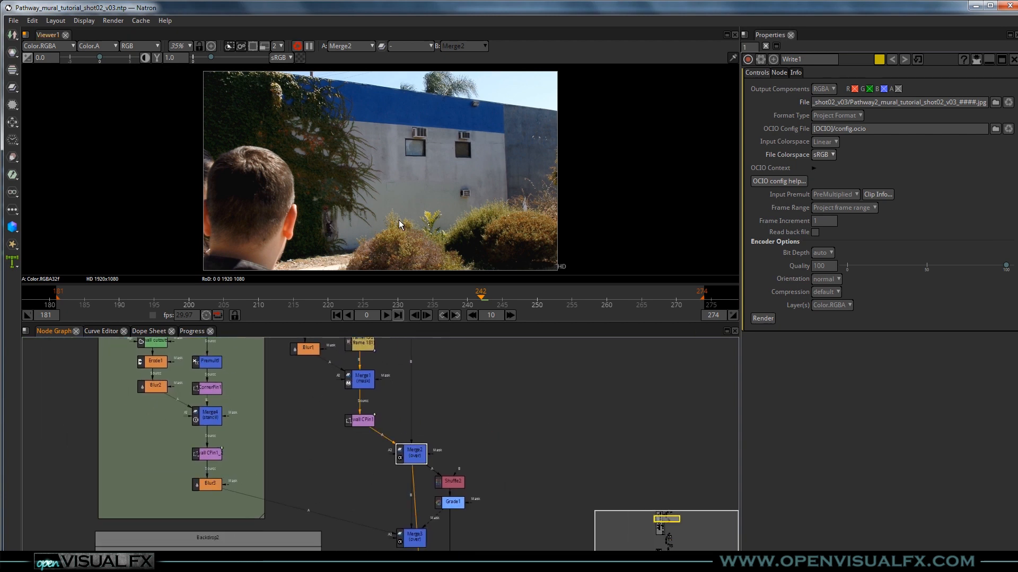
scroll(392, 195, "up", 1)
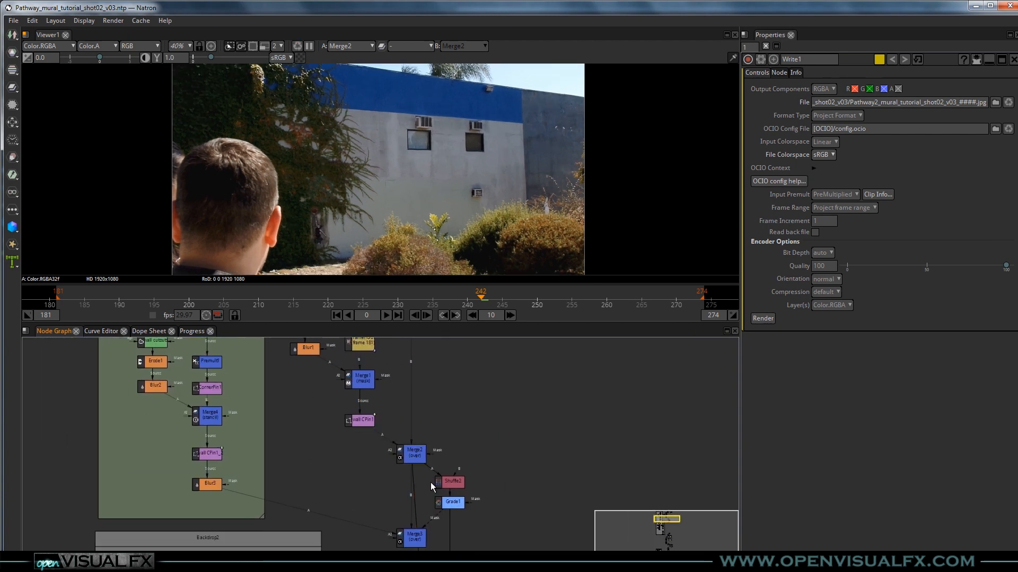
left_click_drag(431, 483, 415, 444)
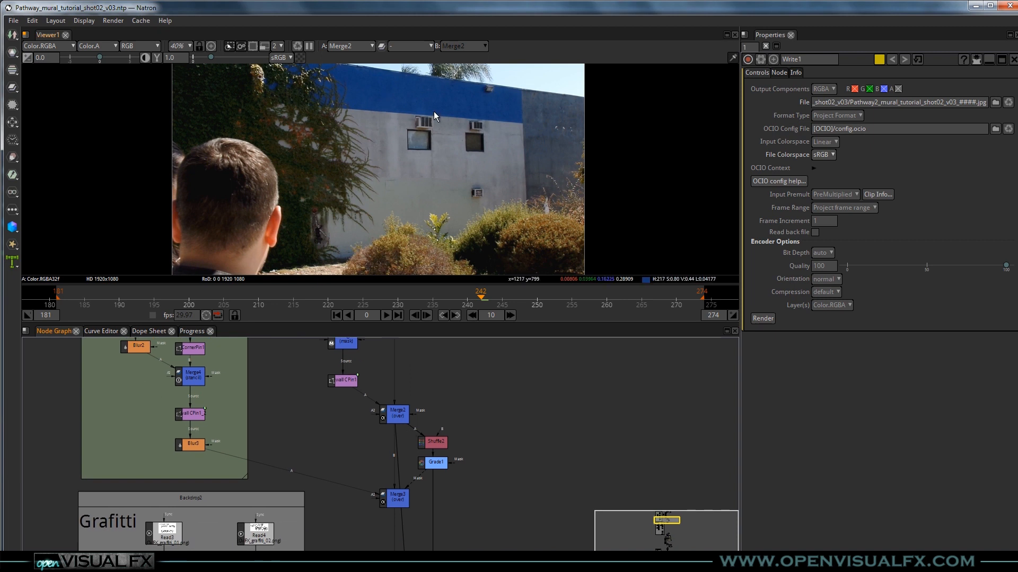
left_click_drag(384, 373, 401, 393)
left_click(346, 358)
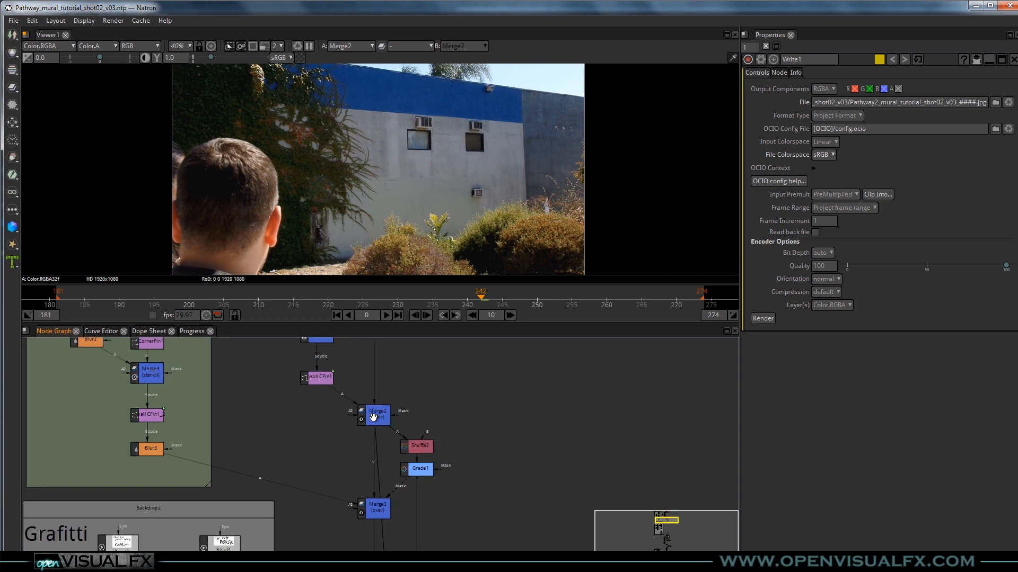
scroll(404, 218, "up", 1)
left_click_drag(407, 214, 407, 200)
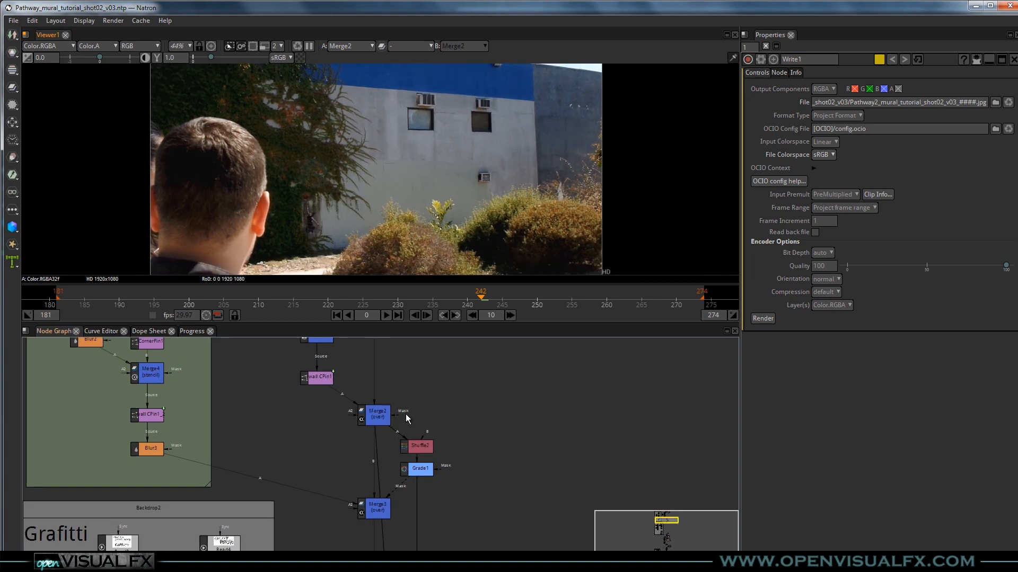
Open the Shuffle2 node's settings and view its output's alpha channel.
left_click(419, 451)
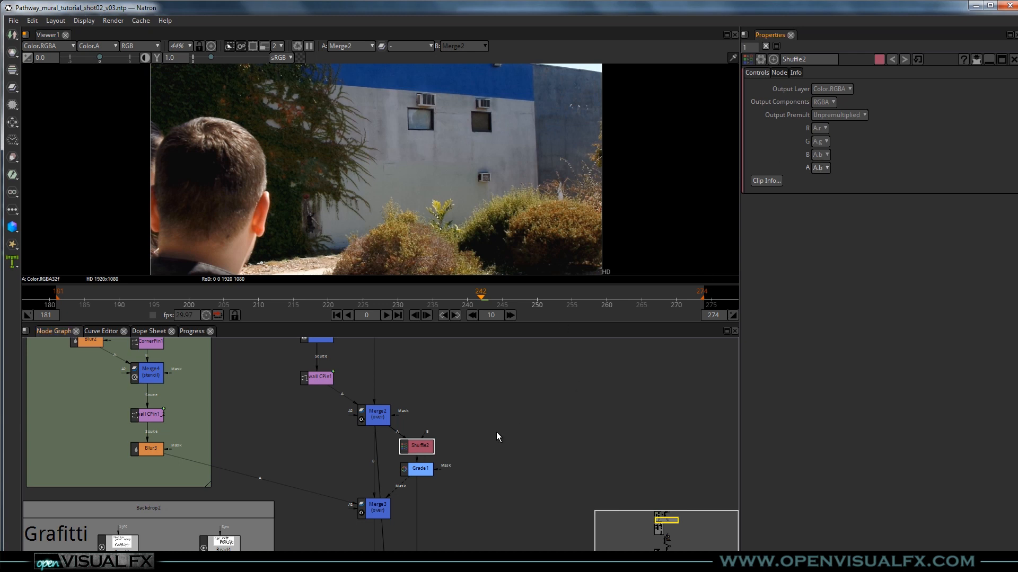
left_click(427, 470)
left_click(421, 450)
key("1")
key("a")
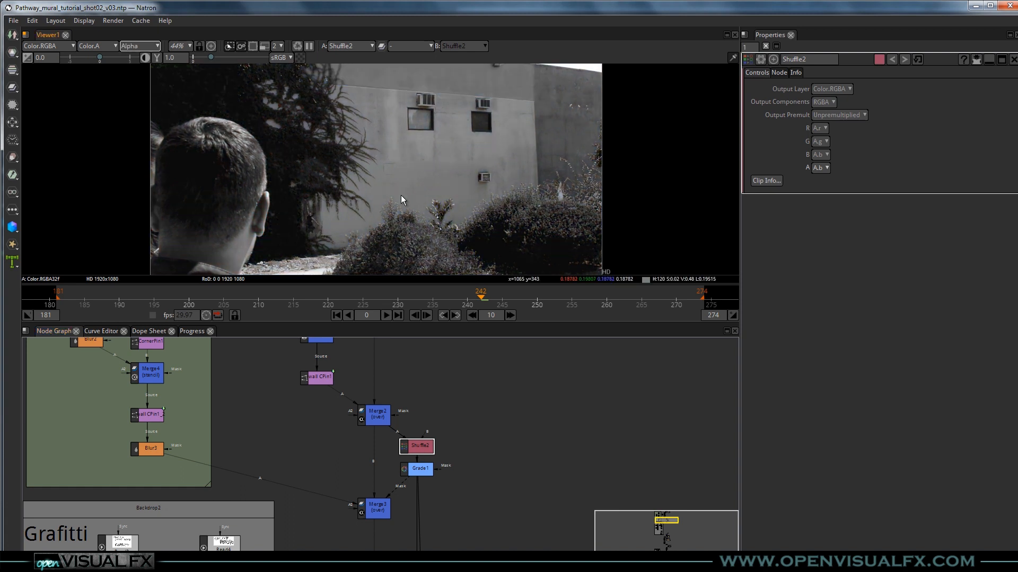
scroll(410, 194, "up", 4)
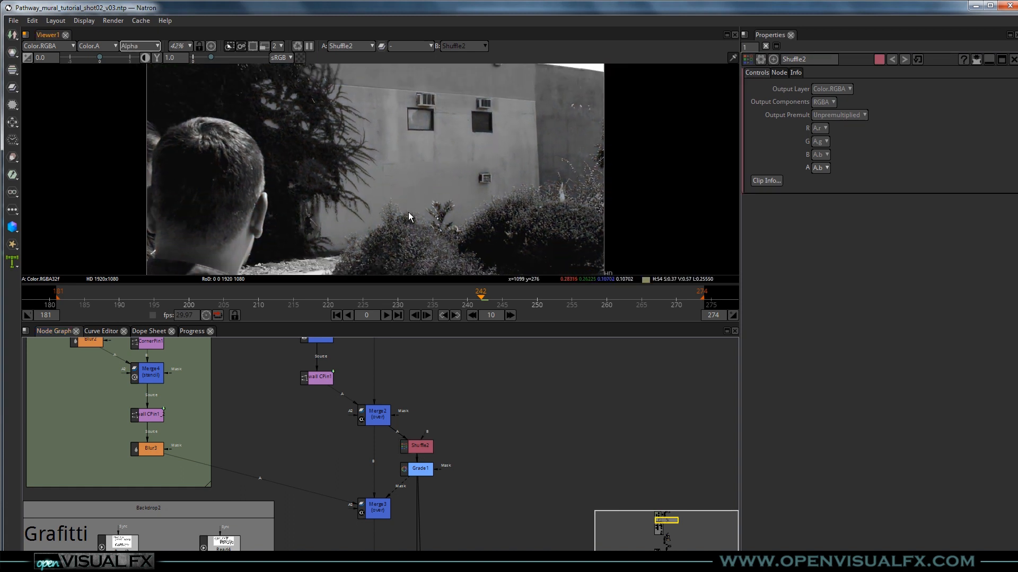
left_click_drag(421, 189, 409, 211)
View the alpha matte produced by the Grade1 node.
left_click(420, 468)
key("1")
scroll(406, 87, "down", 3)
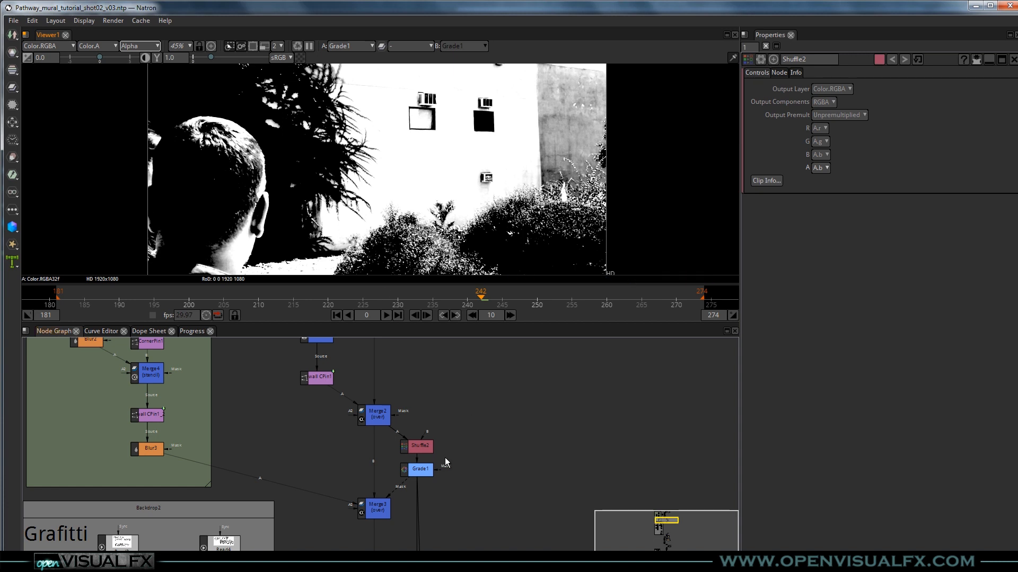
View Merge3 in RGB and compare the mural with its Grade1 mask disconnected and reconnected.
left_click_drag(385, 504, 412, 455)
left_click(408, 466)
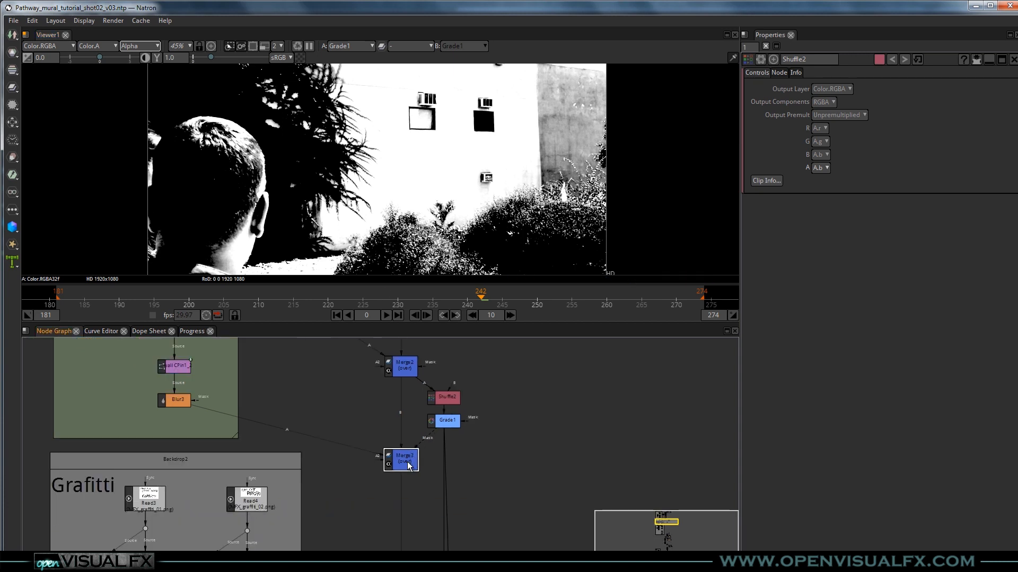
key("1")
key("a")
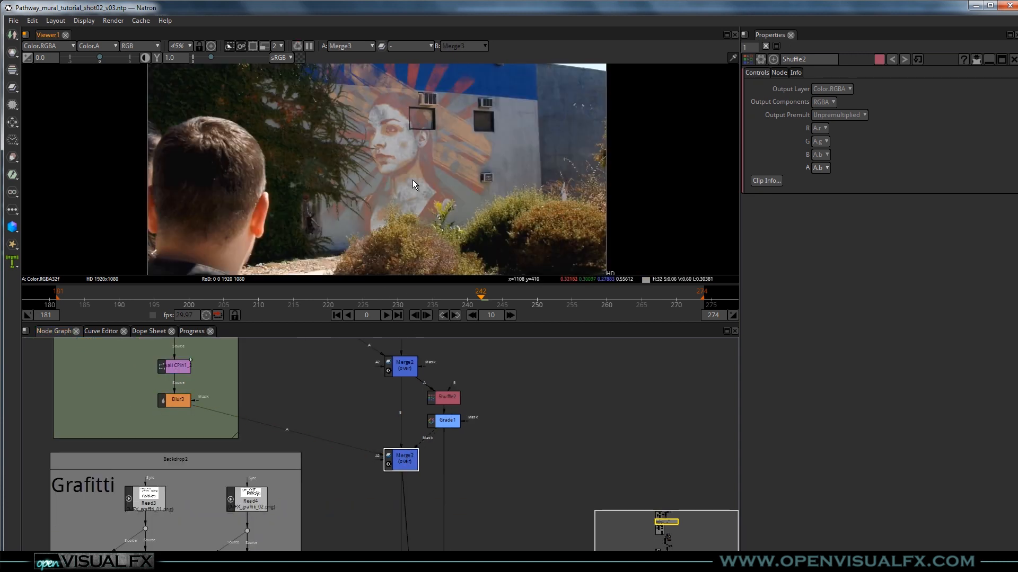
scroll(431, 438, "up", 2)
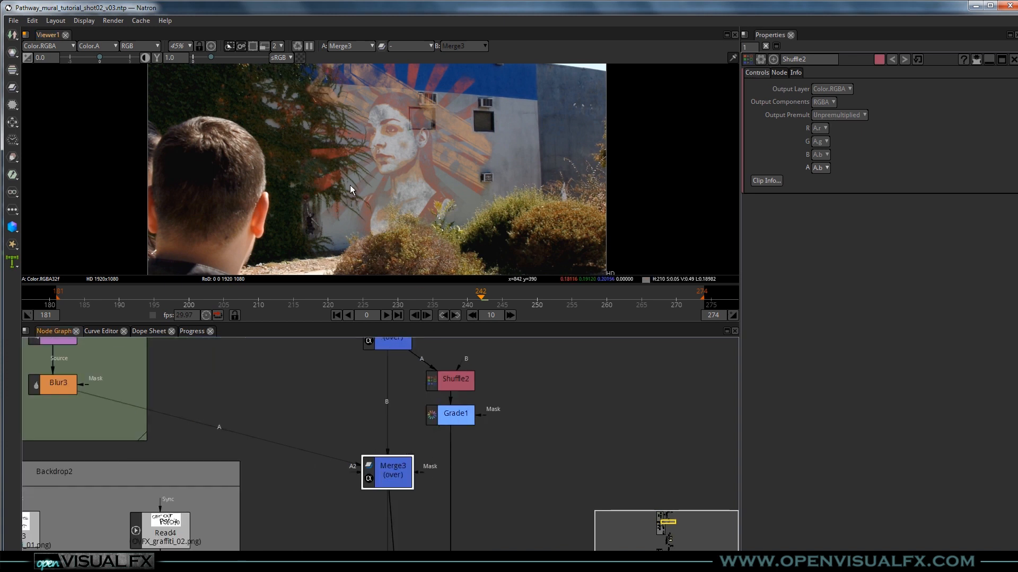
scroll(344, 162, "up", 2)
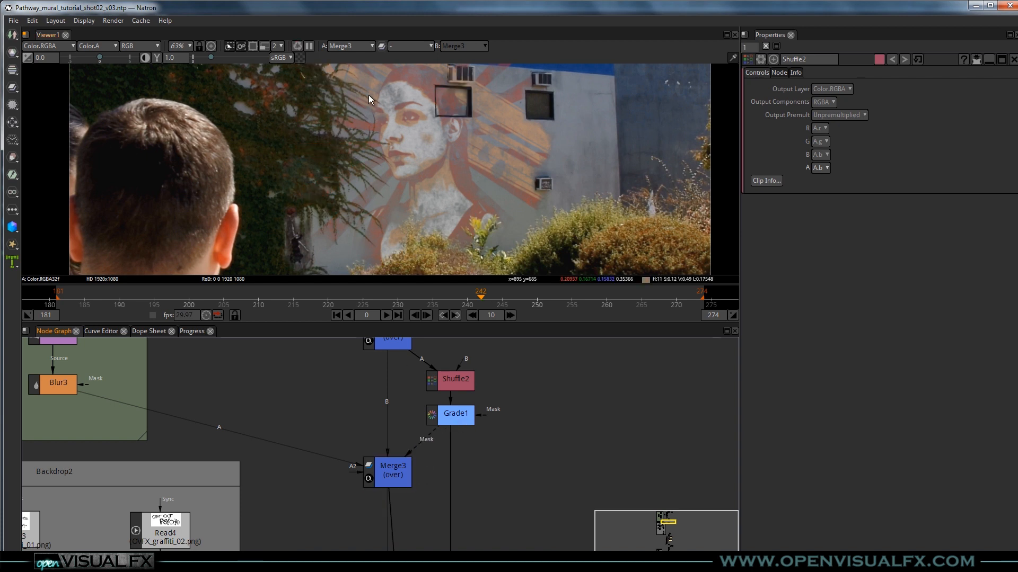
scroll(476, 136, "down", 2)
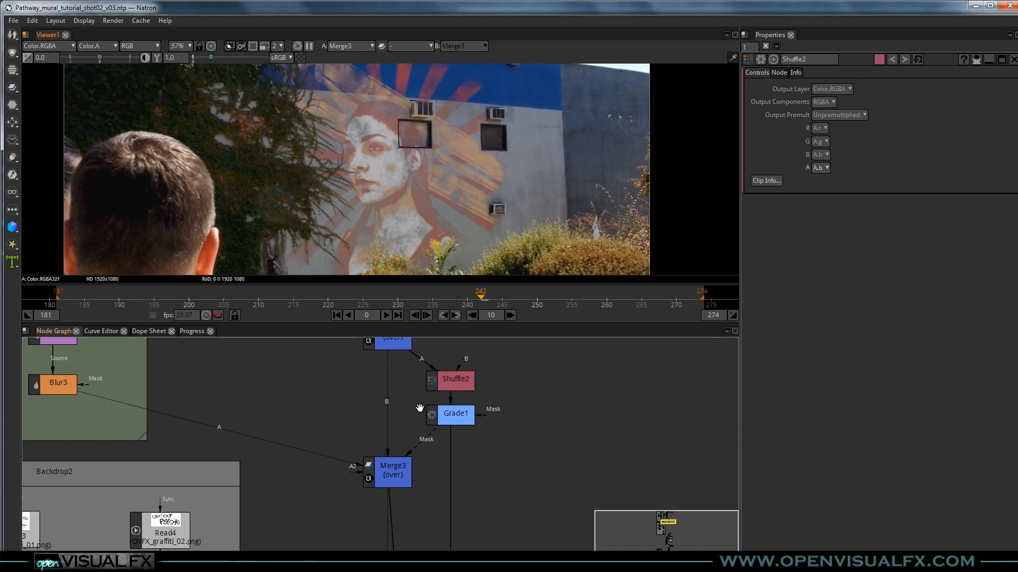
Copy the Shuffle2 and Grade1 nodes and switch back to the shot04 project.
left_click_drag(512, 360, 419, 439)
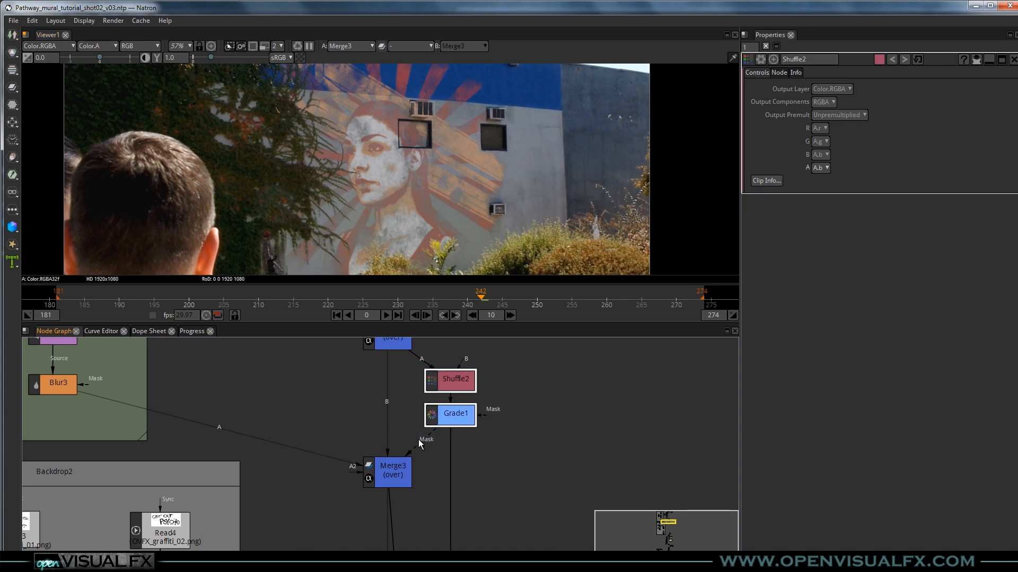
key("ctrl")
left_click(542, 446)
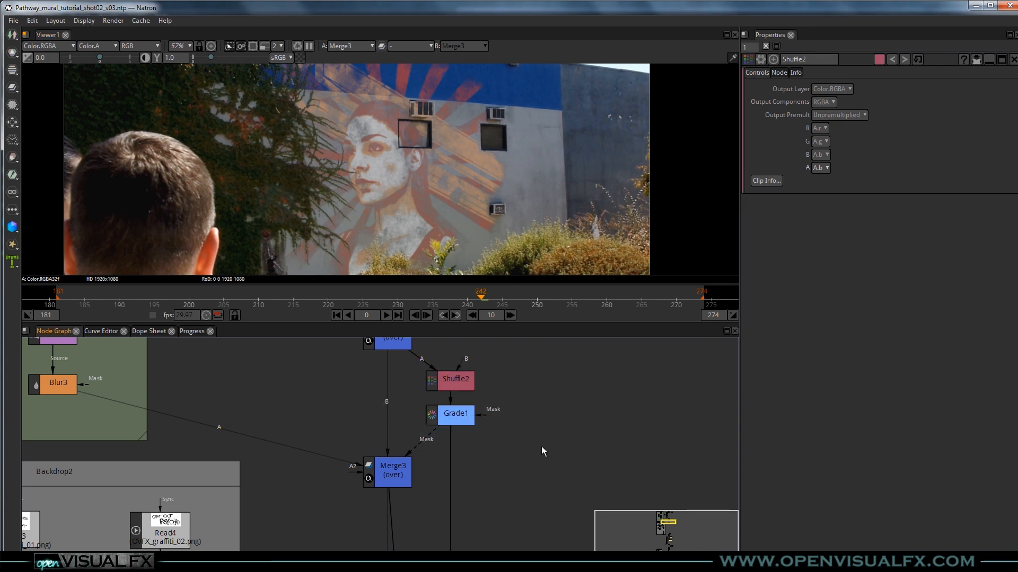
mouse_move(647, 556)
left_click(615, 507)
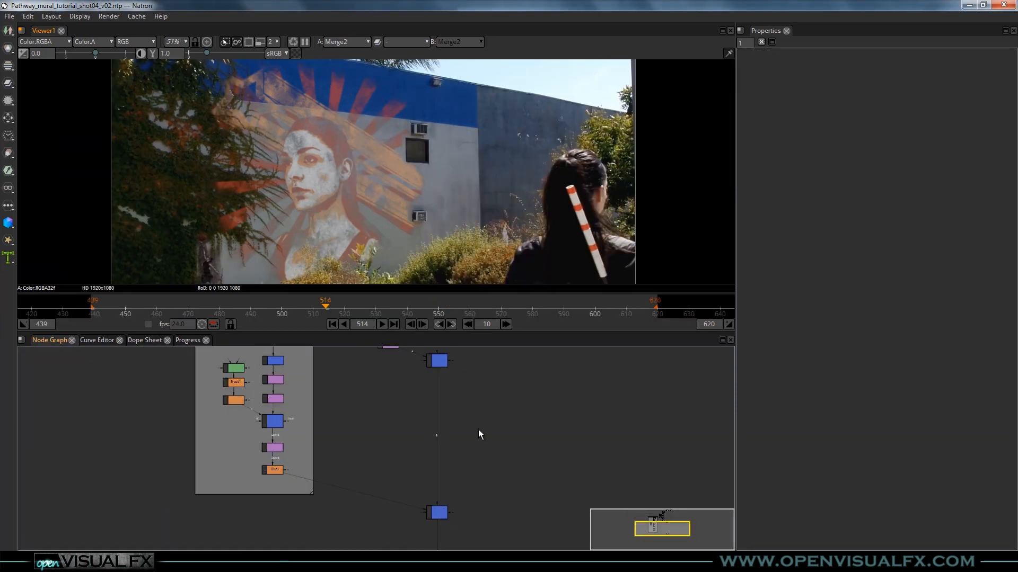
Paste the Shuffle and Grade nodes into the graph and connect the Shuffle's A input to the merge below CornerPin1.
left_click_drag(507, 400, 488, 459)
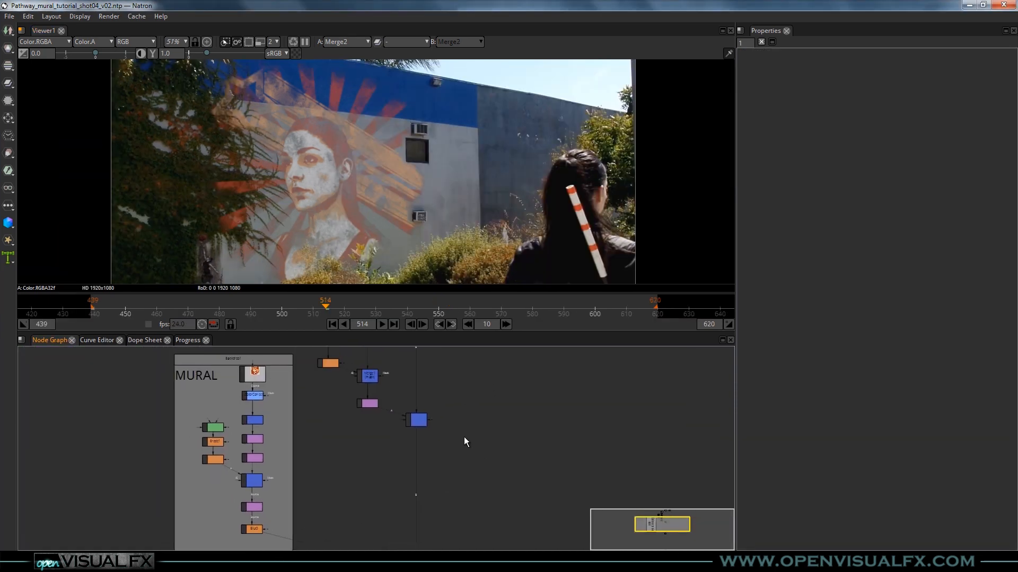
scroll(427, 446, "up", 1)
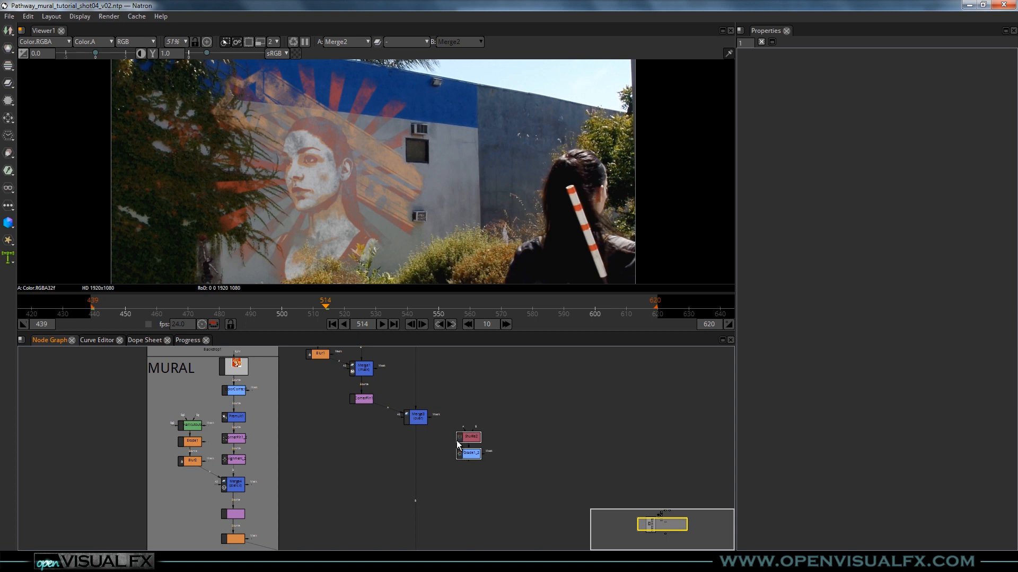
scroll(456, 440, "up", 2)
left_click_drag(475, 440, 454, 453)
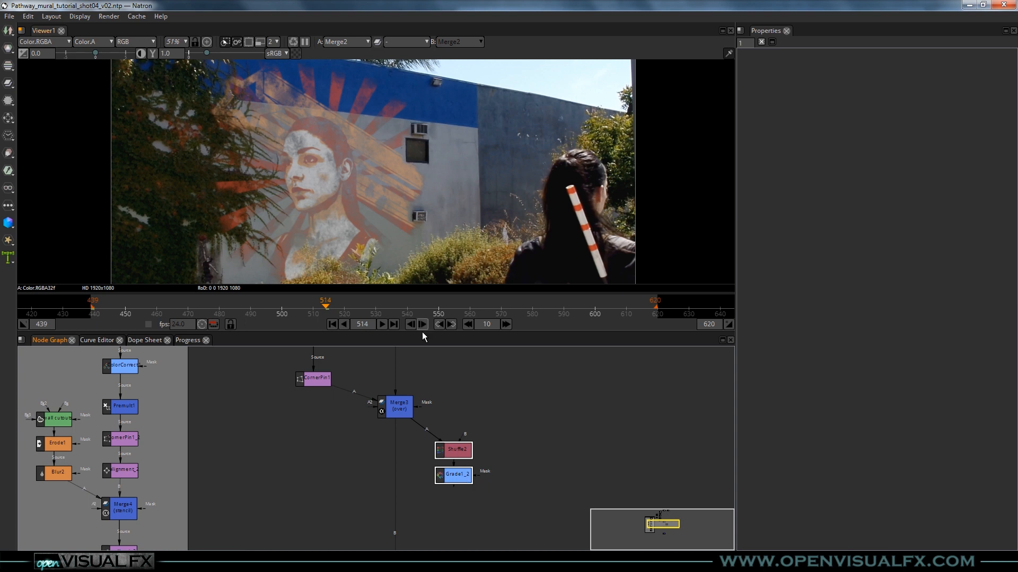
View the alpha matte of the pasted Grade1_2 node at frame 514.
left_click(498, 470)
left_click(454, 475)
key("1")
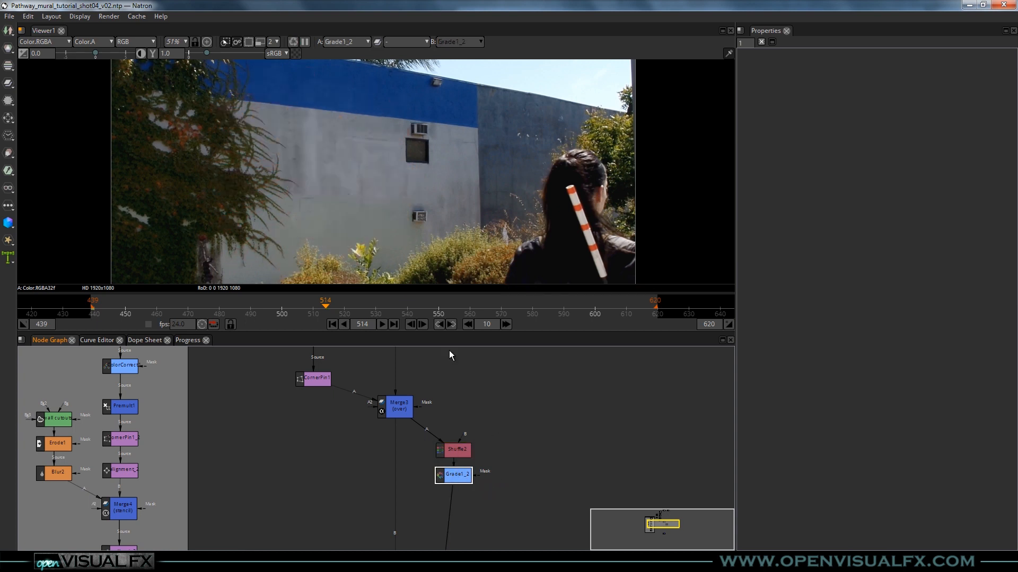
key("a")
left_click_drag(382, 234, 434, 201)
Add a dot on the connection leaving Grade1_2 and position it straight below that node, beside Merge2.
left_click_drag(444, 501, 419, 361)
scroll(415, 416, "down", 1)
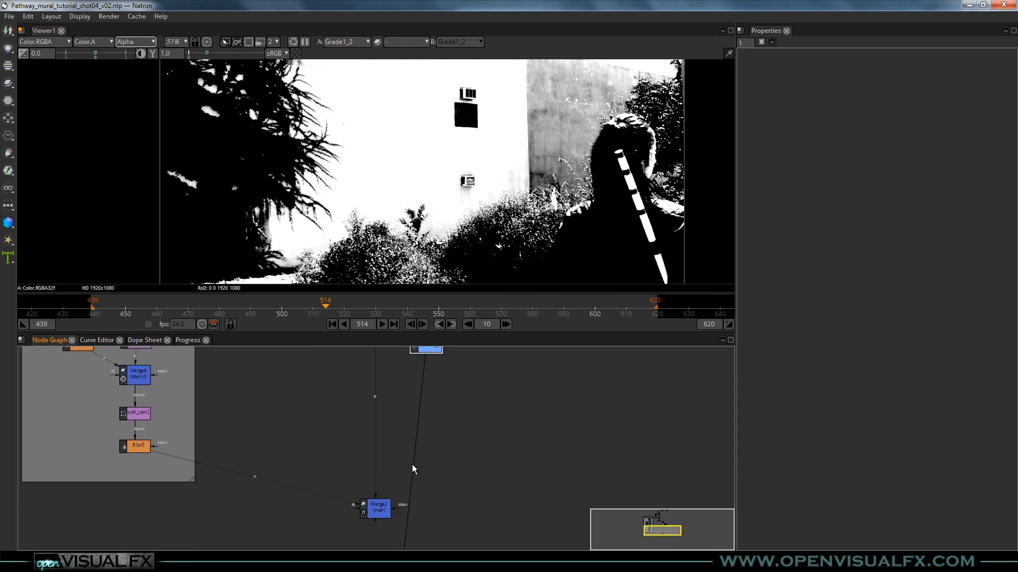
left_click_drag(381, 504, 382, 494)
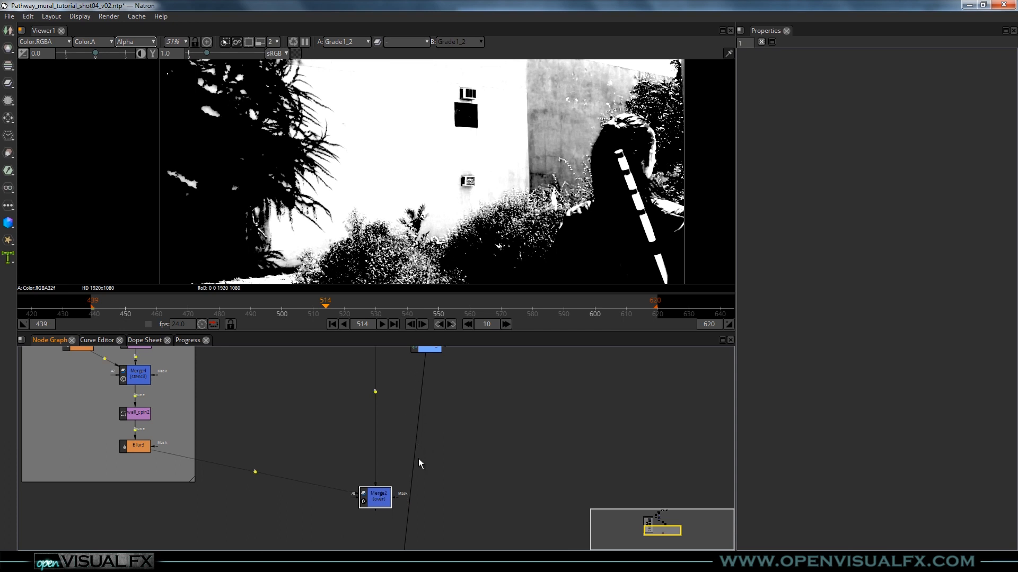
left_click_drag(416, 495, 407, 392)
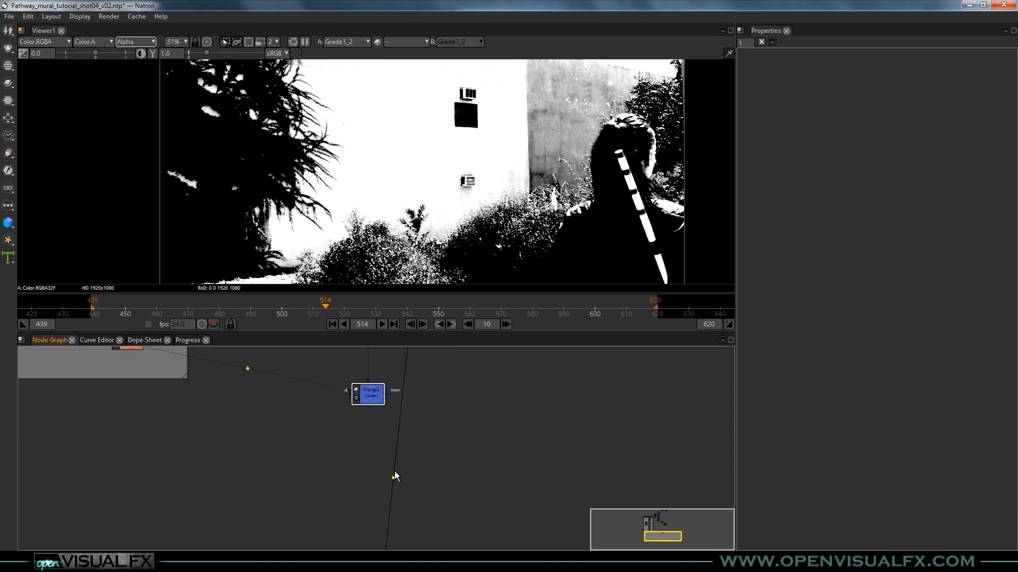
left_click_drag(394, 476, 427, 430)
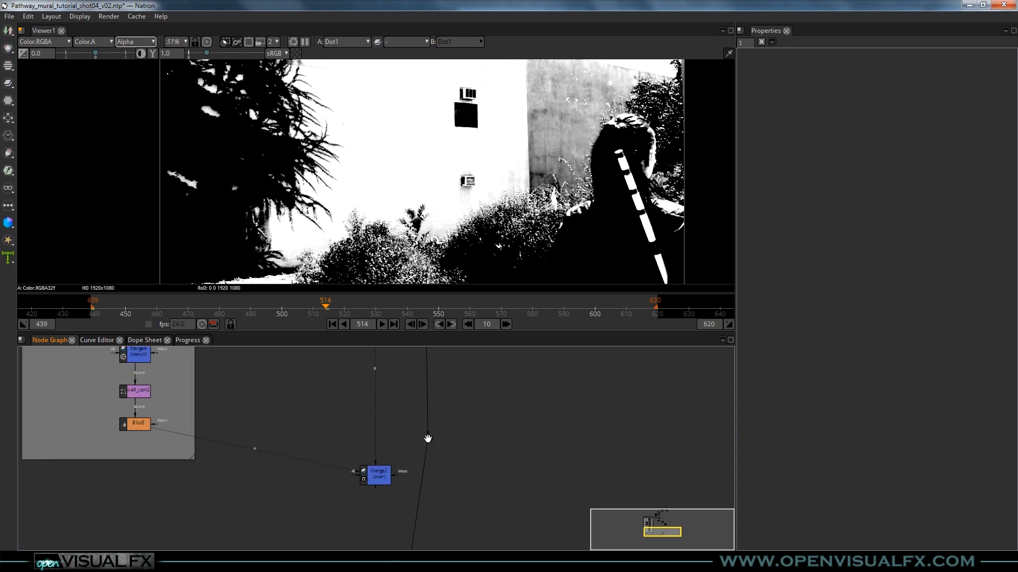
left_click_drag(427, 438, 434, 484)
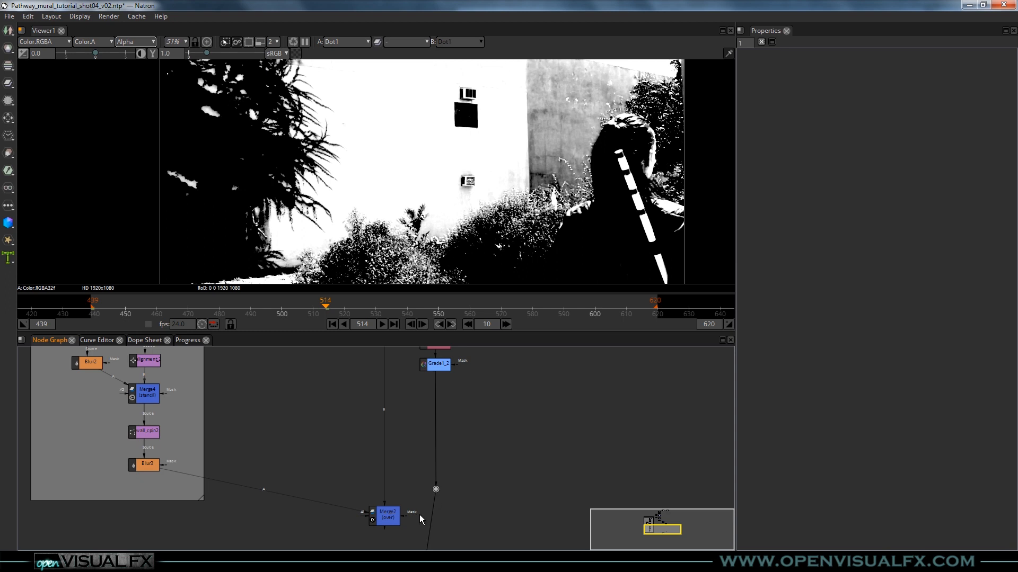
left_click_drag(436, 490, 435, 485)
View Merge2 in RGB and connect its mask input to the dot below Grade1_2.
key("1")
key("a")
scroll(349, 154, "up", 2)
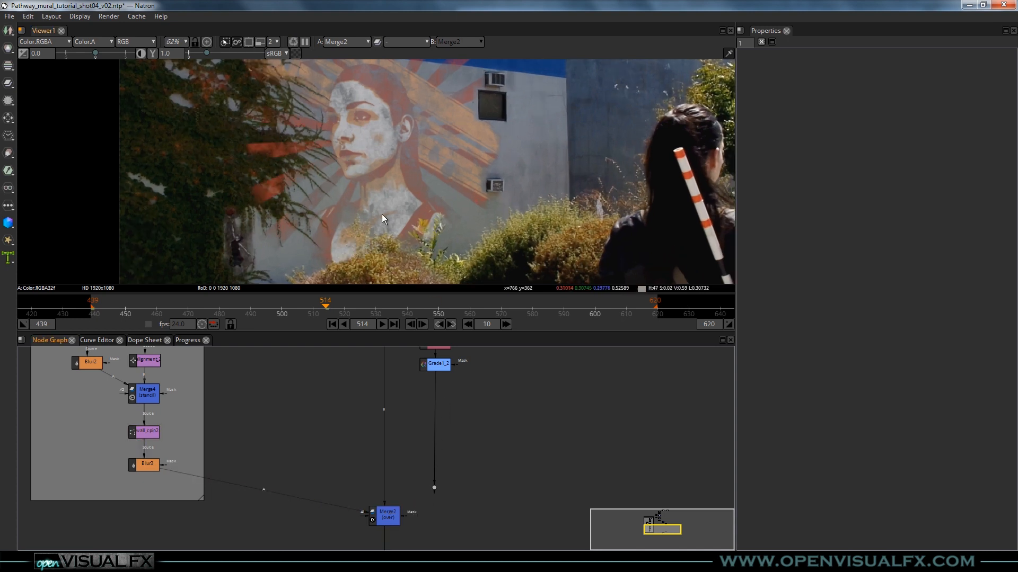
left_click_drag(446, 163, 468, 183)
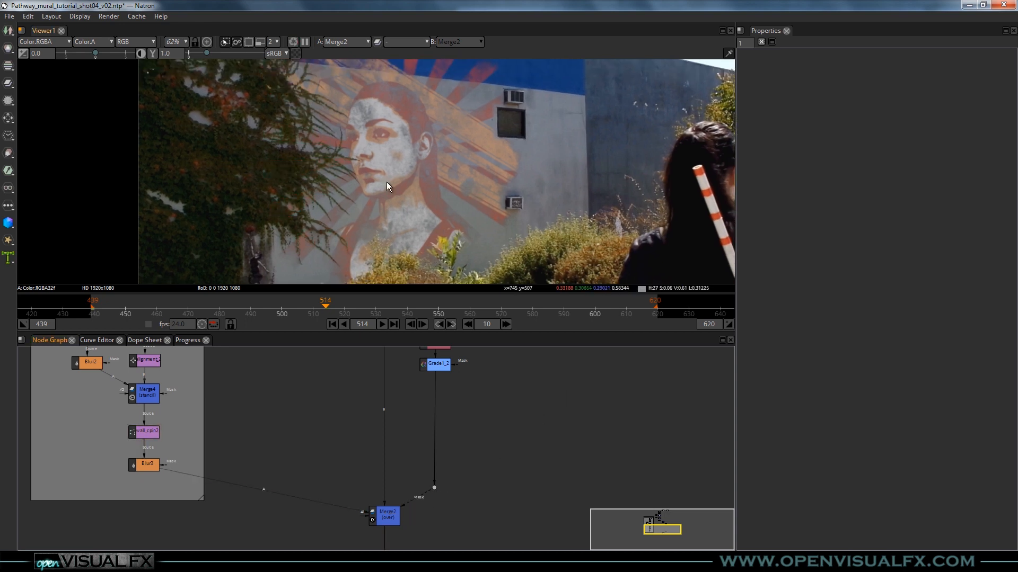
Move the timeline to frame 466 and check the masked mural behind the two foreground people.
scroll(392, 200, "down", 1)
scroll(402, 201, "down", 1)
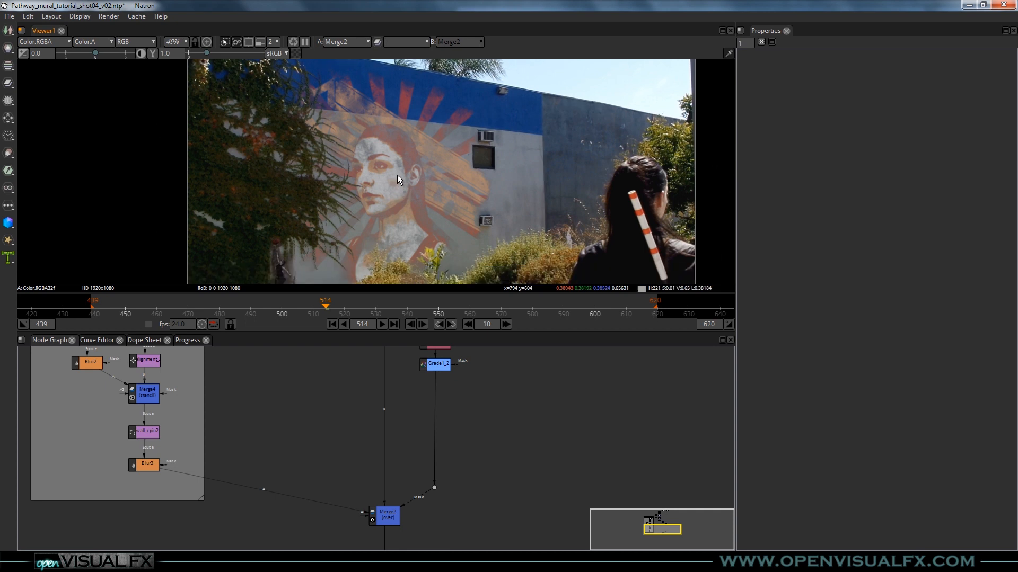
scroll(395, 173, "up", 1)
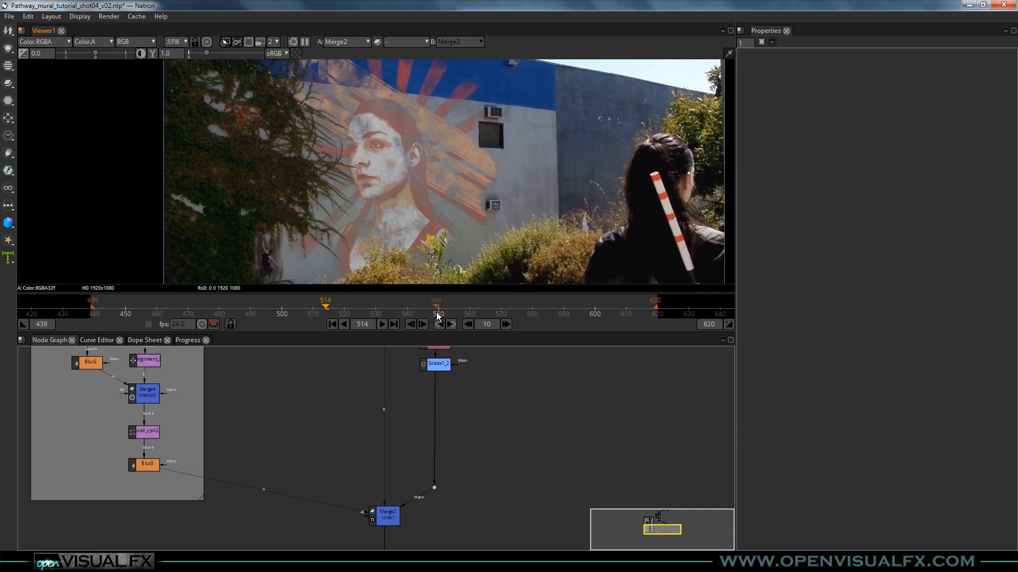
left_click_drag(213, 309, 178, 309)
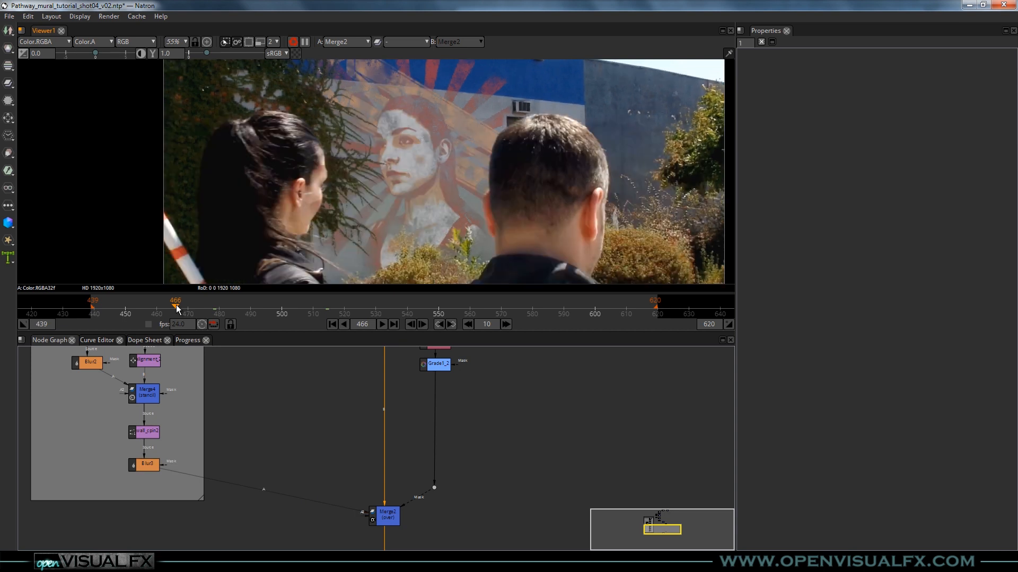
scroll(388, 156, "down", 1)
left_click_drag(399, 183, 367, 203)
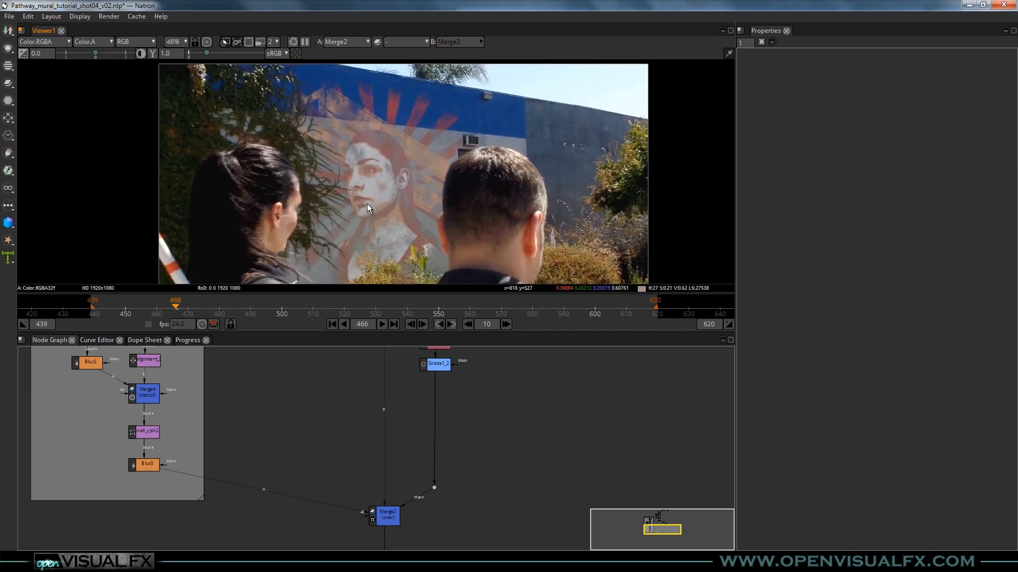
Play the masked mural composite forward from frame 466, stop playback and return to frame 480.
left_click(380, 324)
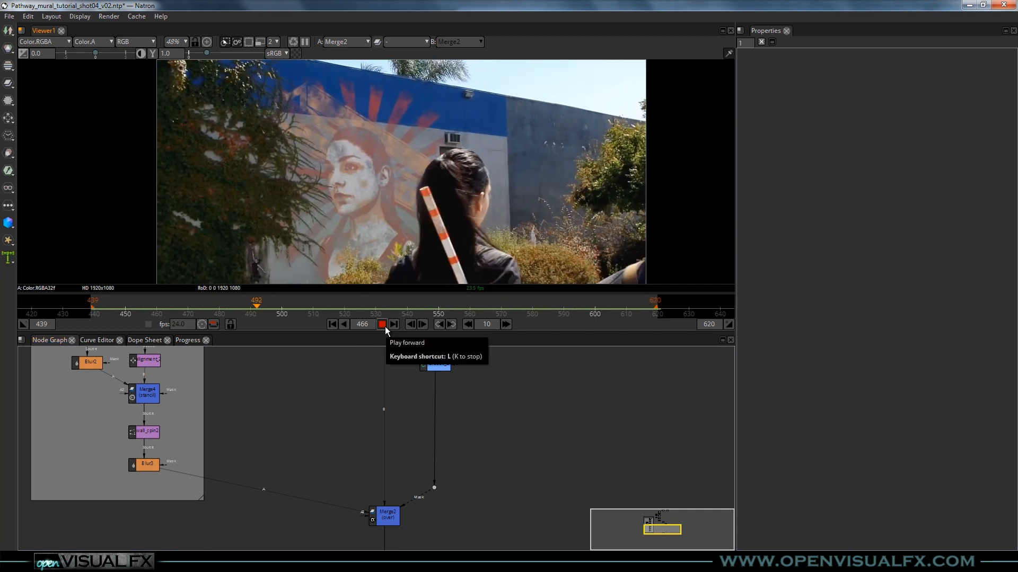
left_click(382, 325)
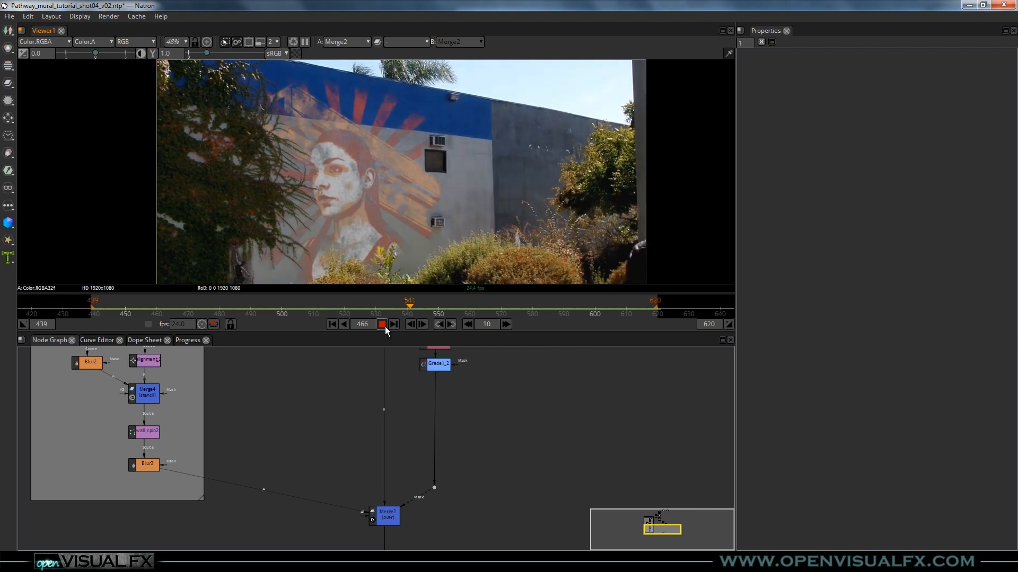
left_click_drag(416, 310, 219, 298)
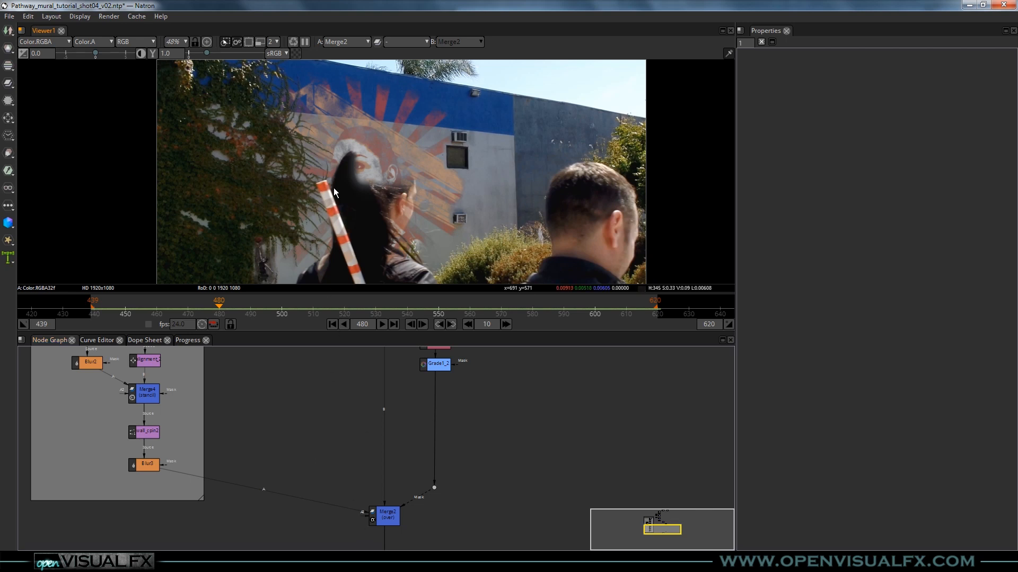
Check the Merge2 alpha channel at frame 480, return to RGB and inspect the mural around the woman's hair.
key("a")
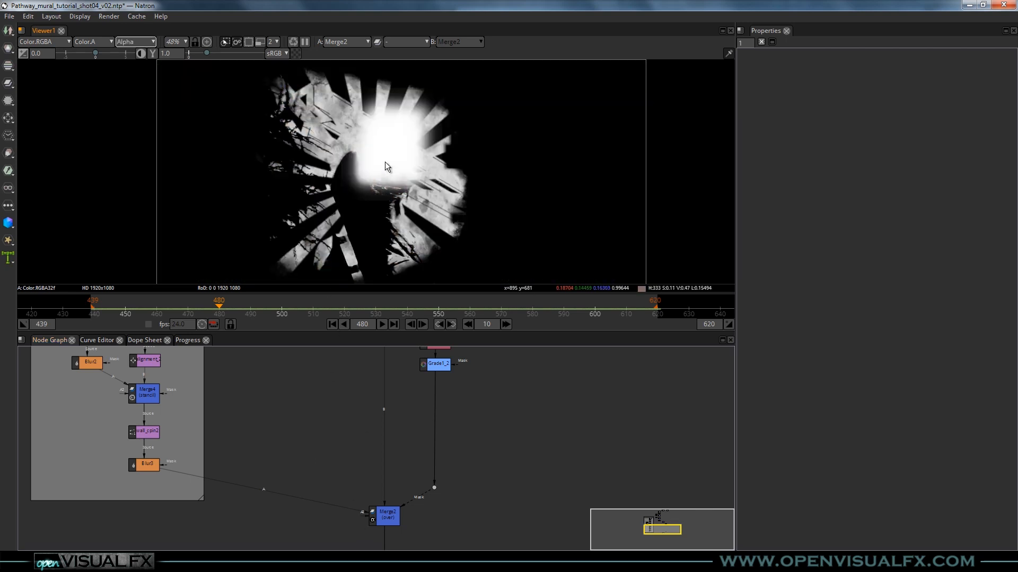
key("a")
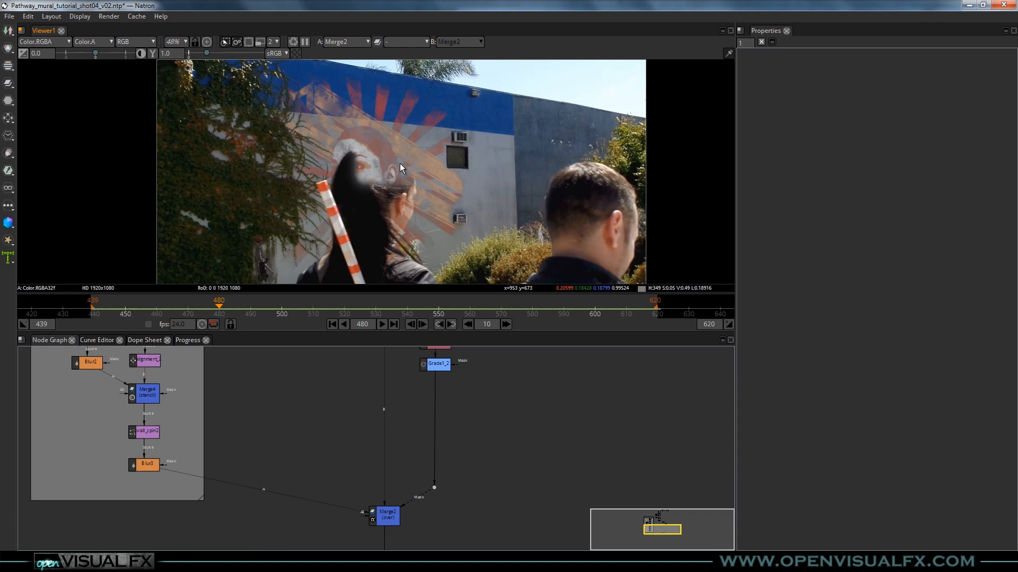
left_click_drag(223, 505, 219, 470)
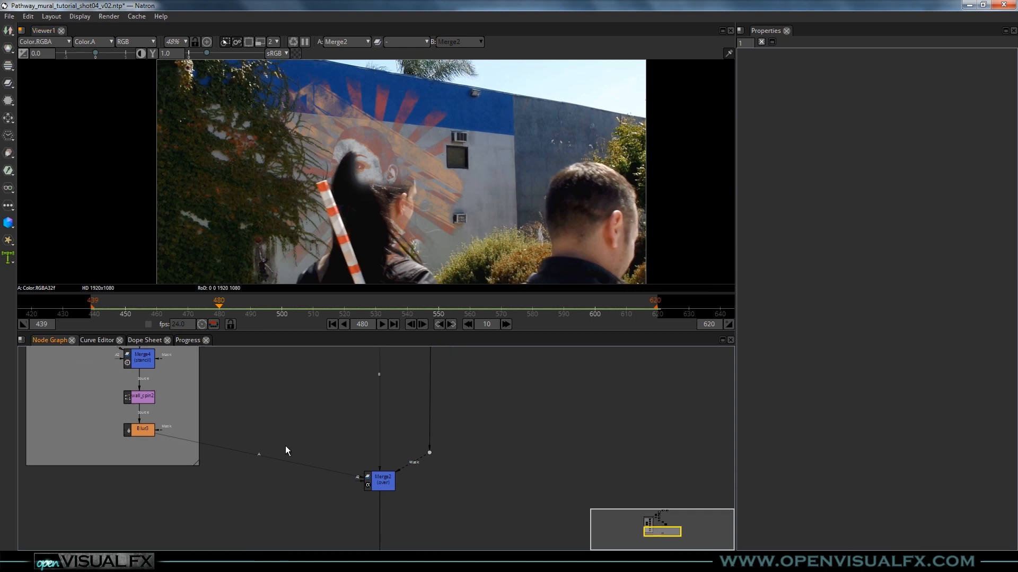
scroll(420, 211, "down", 2)
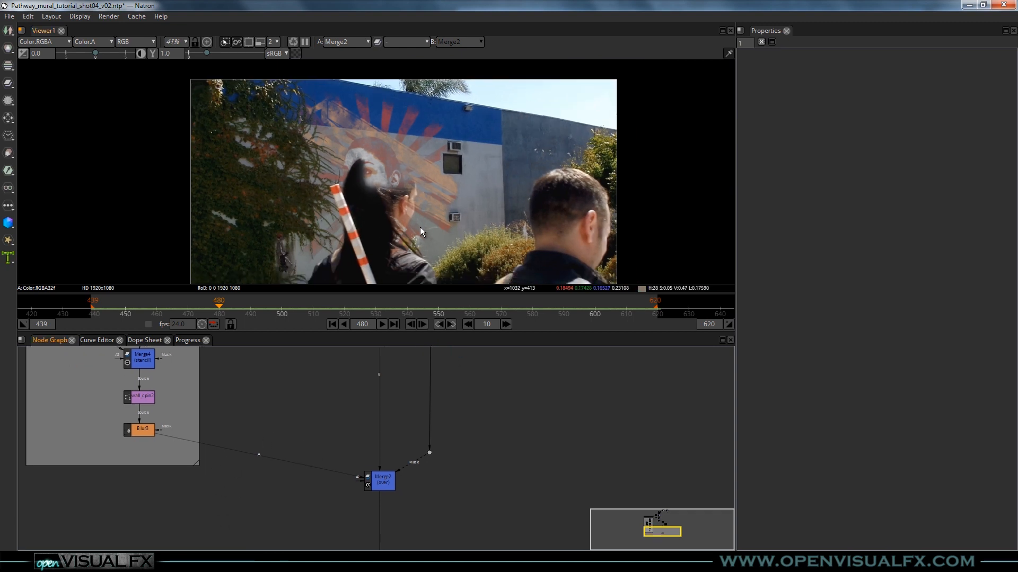
left_click_drag(420, 227, 409, 205)
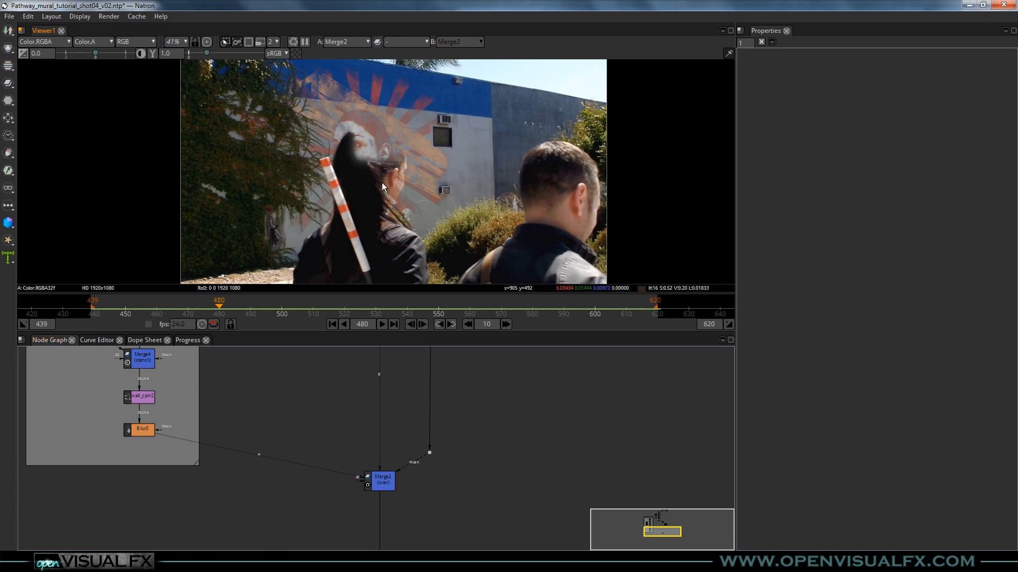
scroll(409, 166, "down", 1)
left_click_drag(408, 170, 414, 183)
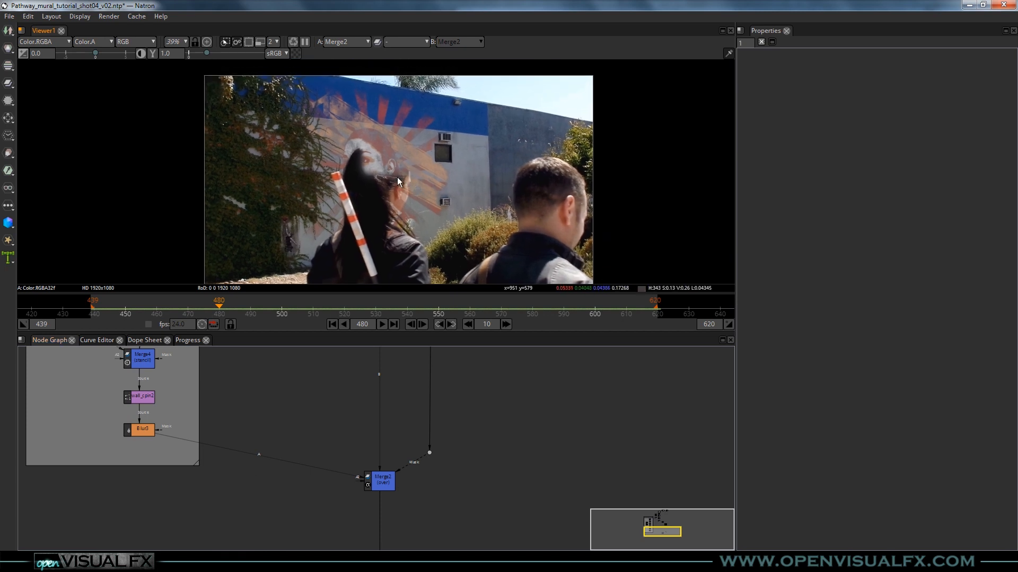
scroll(397, 177, "up", 1)
Switch to the shot 02 project and open the Merge3 properties to check its Mix value.
left_click(671, 561)
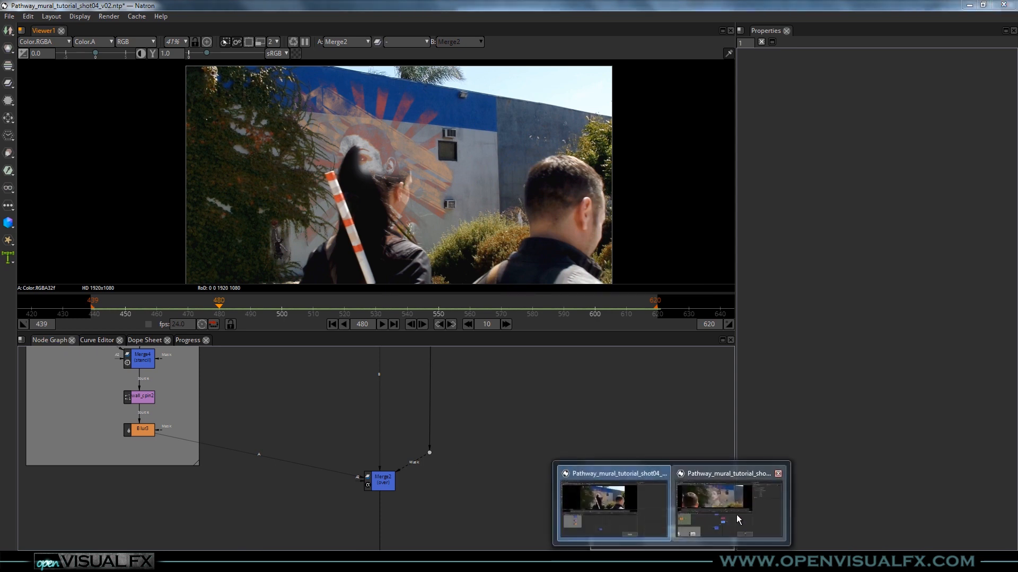
left_click(738, 518)
double_click(386, 475)
double_click(813, 212)
Examine the shot 02 node tree below Merge3 in a full-size node graph, including the Grafitti, Bloom and Light Flare sections.
scroll(307, 513, "down", 3)
left_click_drag(328, 510, 406, 386)
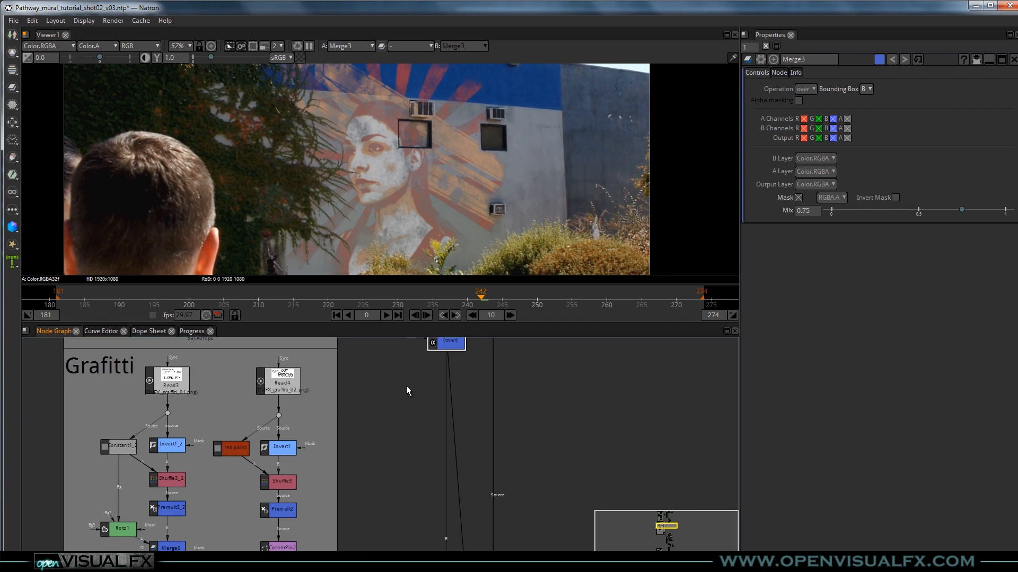
scroll(389, 402, "down", 3)
left_click_drag(412, 458, 370, 388)
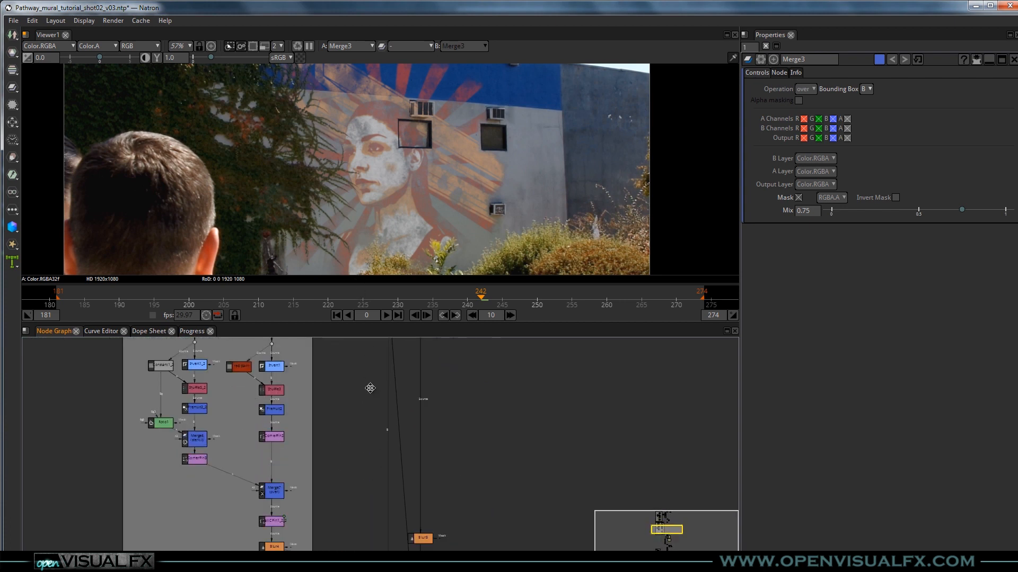
scroll(345, 435, "down", 2)
left_click_drag(347, 455, 335, 401)
left_click_drag(365, 522, 367, 419)
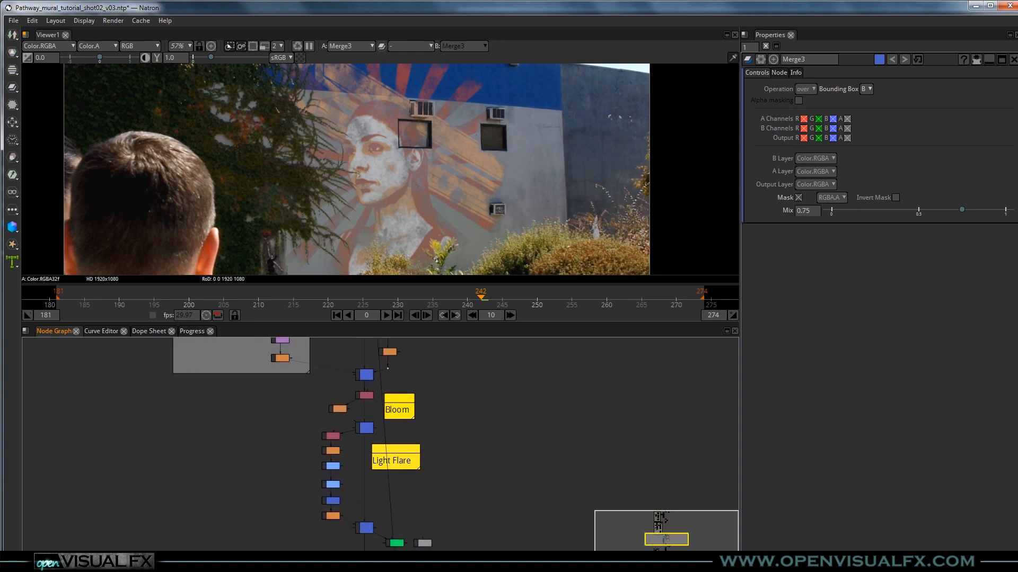
left_click_drag(419, 386, 429, 515)
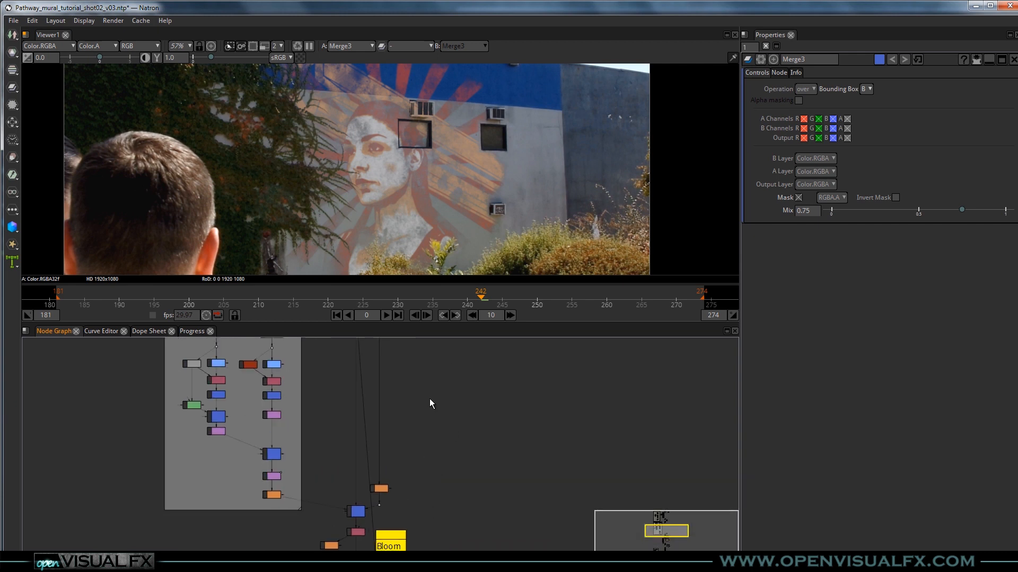
key("space")
left_click_drag(371, 268, 488, 389)
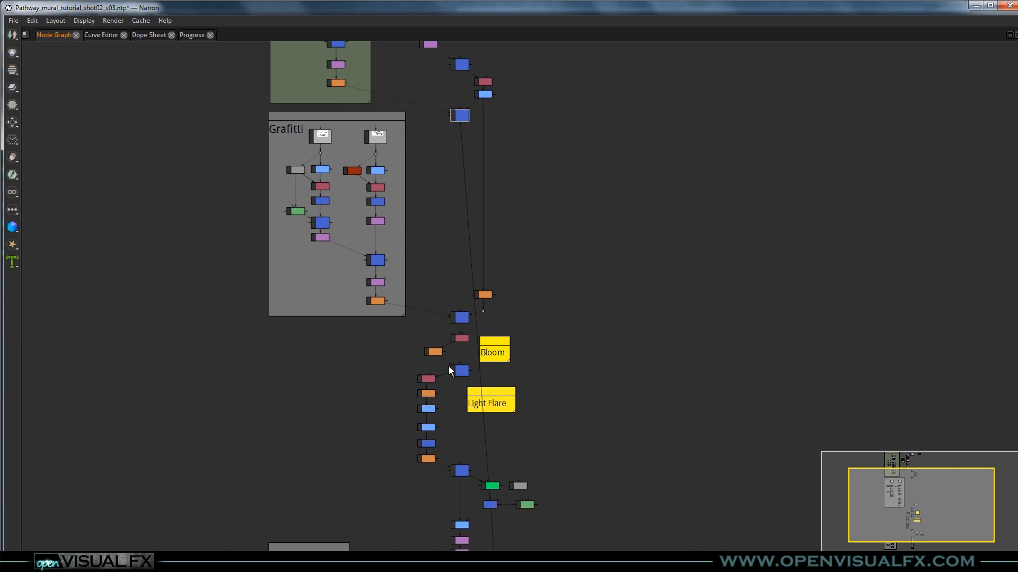
scroll(449, 367, "up", 2)
left_click_drag(473, 292, 462, 423)
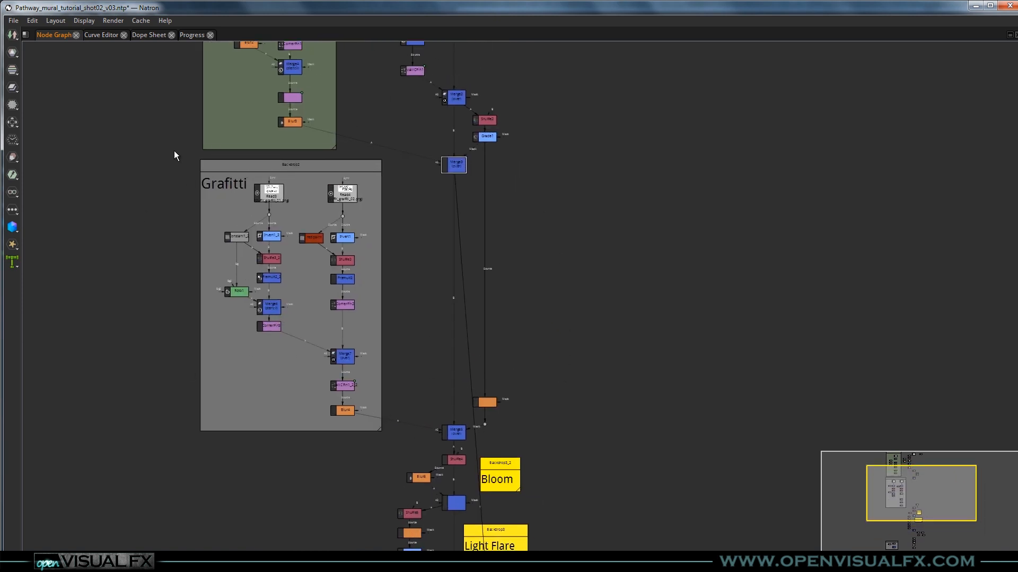
Select the Grafitti backdrop with its nodes and all Bloom, Light Flare and finishing nodes down to the end of the tree.
left_click_drag(178, 153, 288, 235)
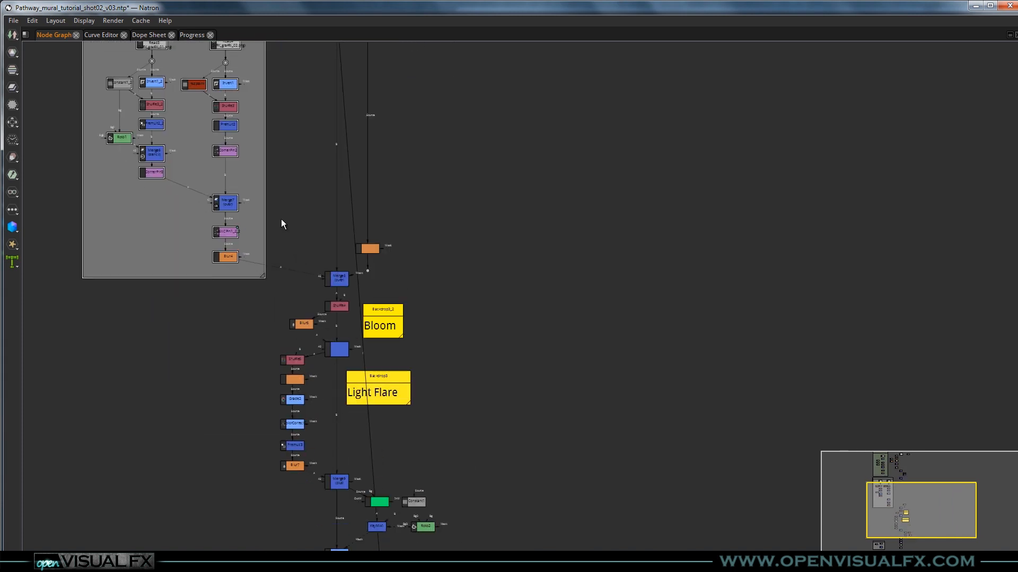
left_click_drag(352, 342, 348, 189)
scroll(423, 348, "up", 4)
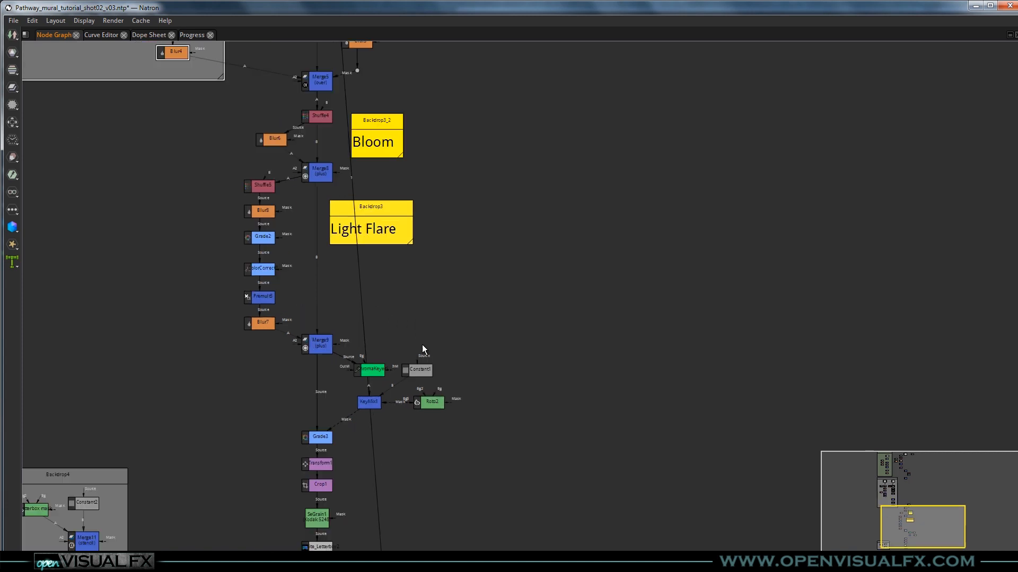
scroll(422, 320, "down", 4)
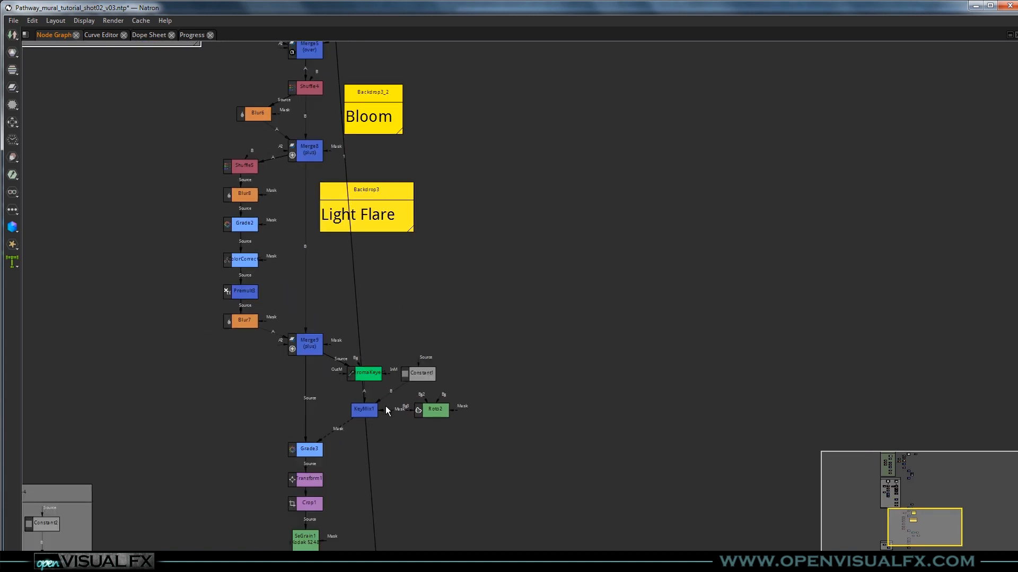
left_click_drag(363, 299, 376, 322)
scroll(372, 312, "down", 1)
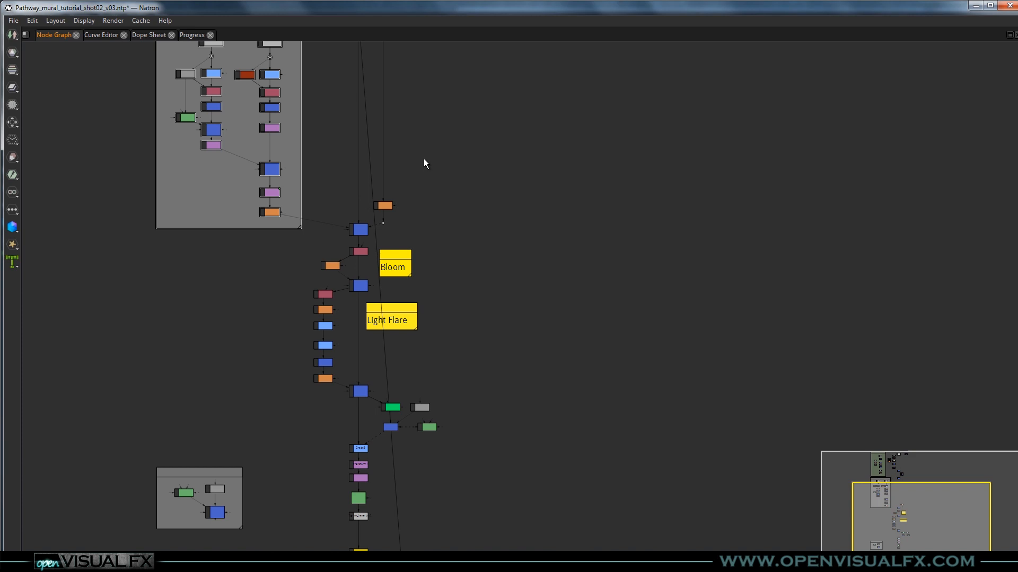
left_click_drag(482, 181, 337, 351)
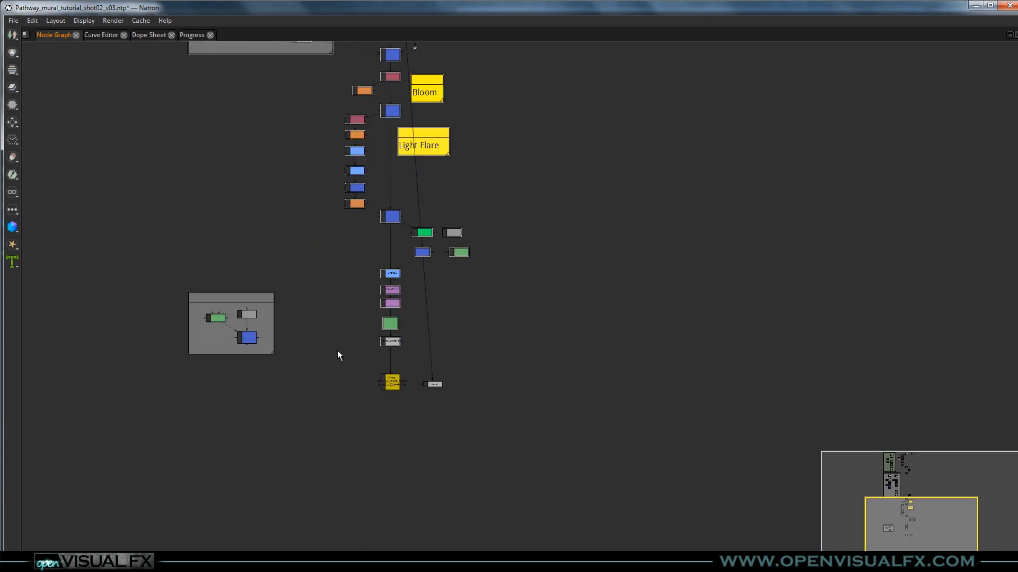
Examine the selected chain from Blur4 and Merge5 through the Bloom and Light Flare nodes to the final output.
scroll(389, 386, "up", 2)
scroll(320, 297, "down", 1)
left_click_drag(339, 303, 321, 499)
scroll(333, 383, "down", 1)
left_click_drag(327, 460, 331, 414)
scroll(358, 266, "up", 1)
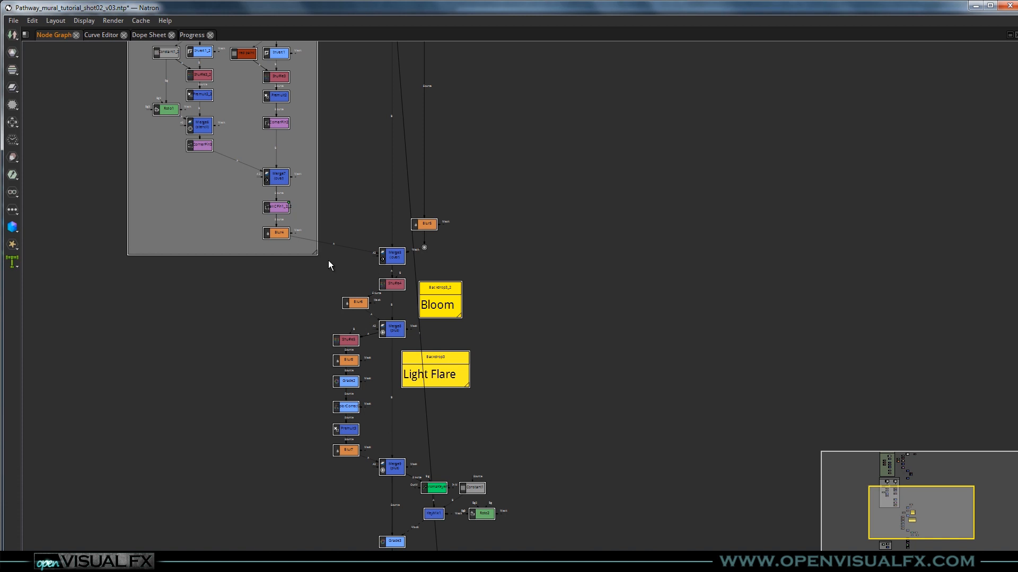
scroll(372, 247, "up", 1)
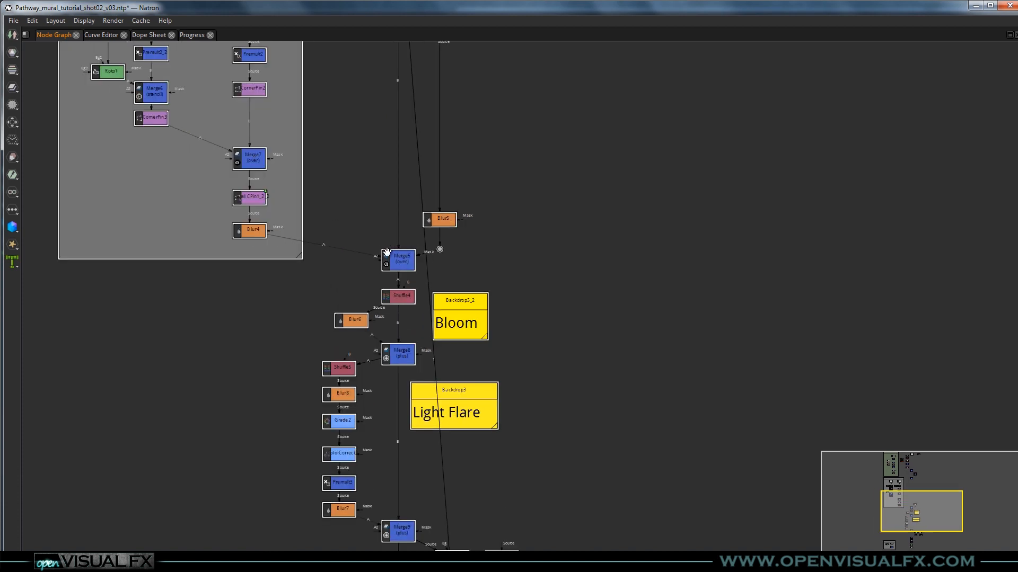
scroll(339, 317, "down", 2)
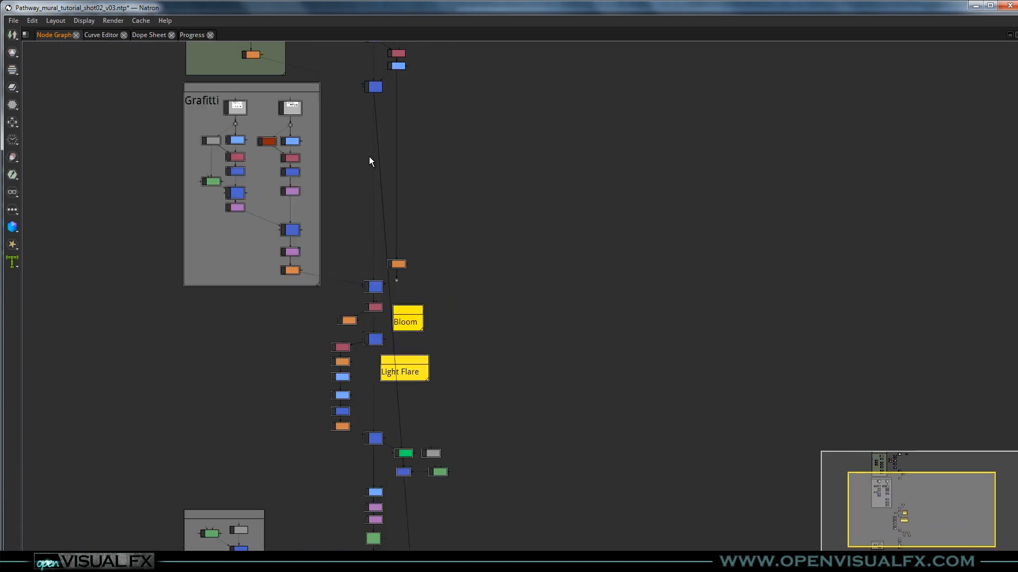
left_click_drag(392, 319, 361, 251)
scroll(358, 252, "up", 5)
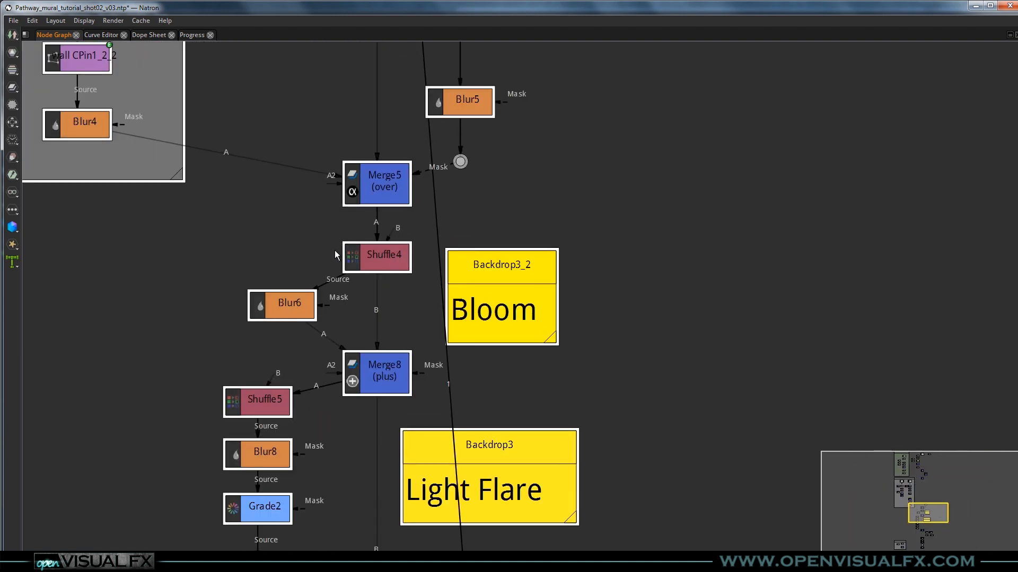
scroll(285, 298, "down", 3)
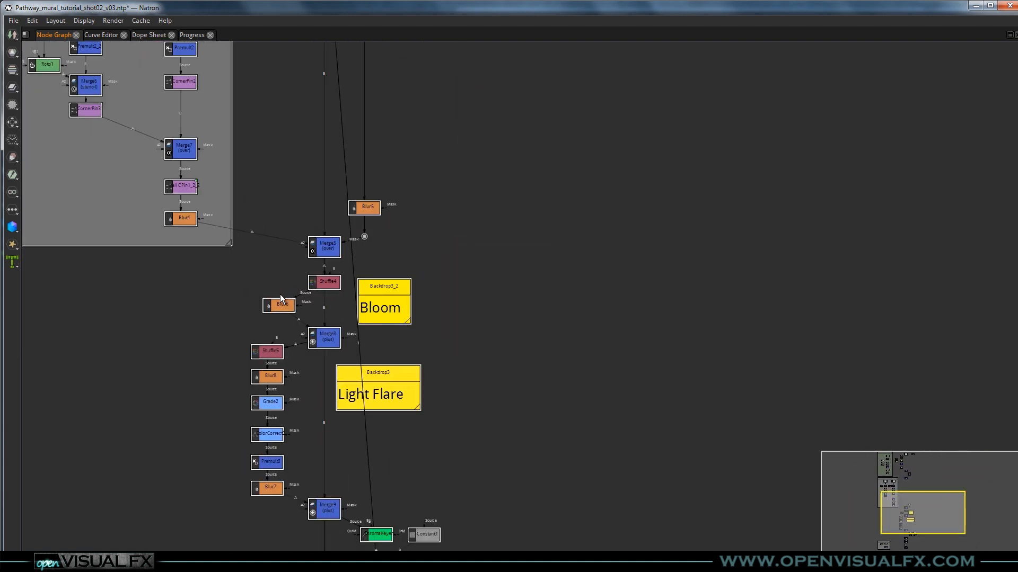
left_click_drag(257, 313, 345, 289)
scroll(329, 294, "down", 1)
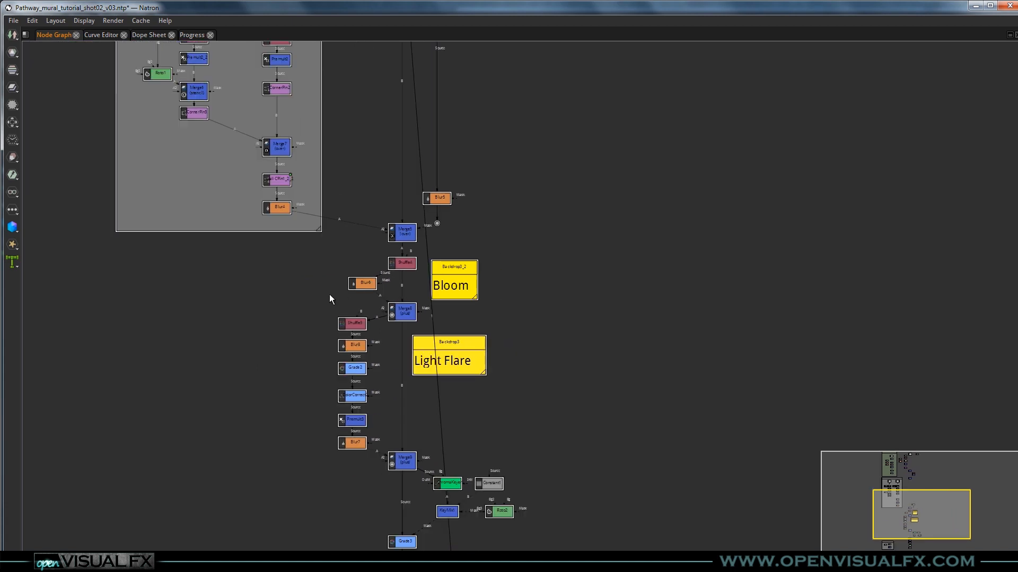
scroll(346, 283, "up", 4)
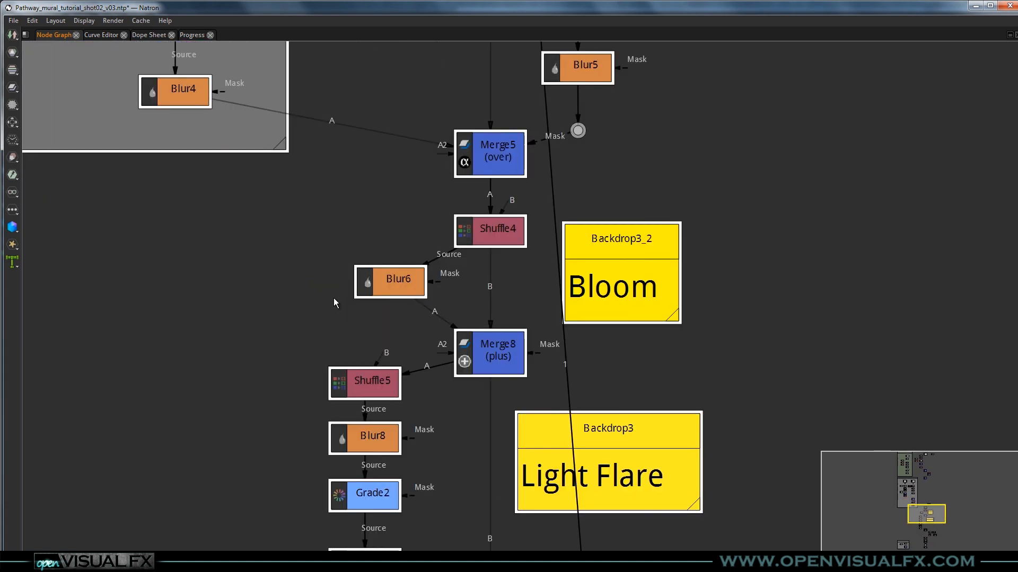
scroll(305, 316, "down", 3)
scroll(306, 317, "down", 3)
left_click_drag(303, 317, 356, 258)
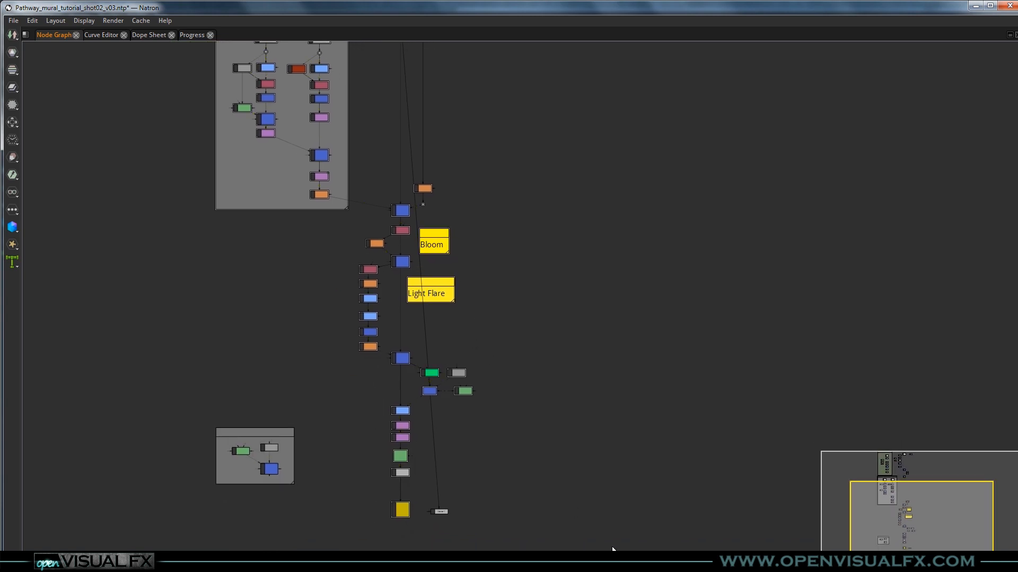
Switch to the shot 04 project and paste the nodes copied from shot 02 into the empty graph area below Merge2.
left_click(670, 561)
left_click(642, 512)
scroll(403, 425, "down", 3)
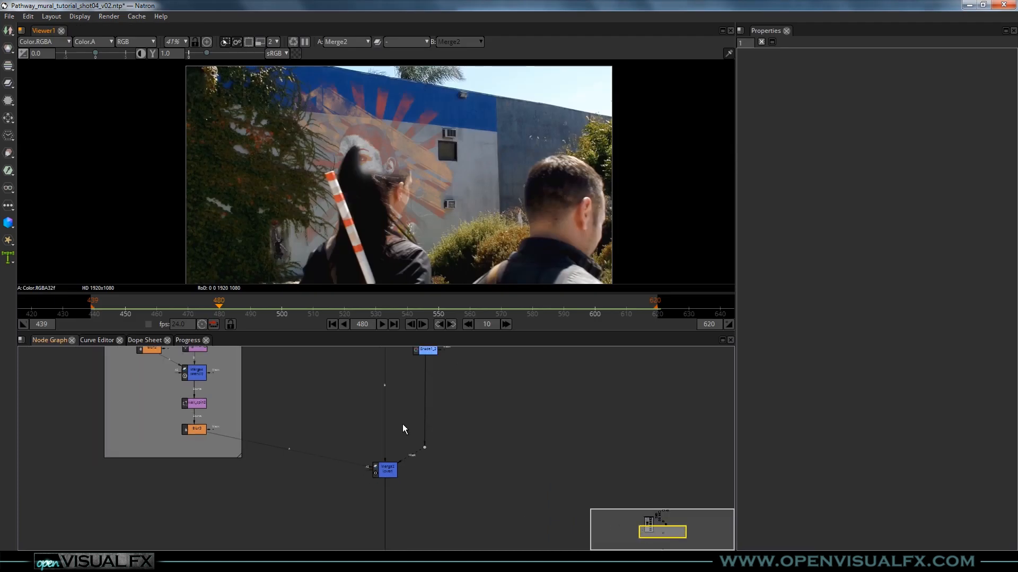
key("space")
left_click_drag(395, 302, 496, 523)
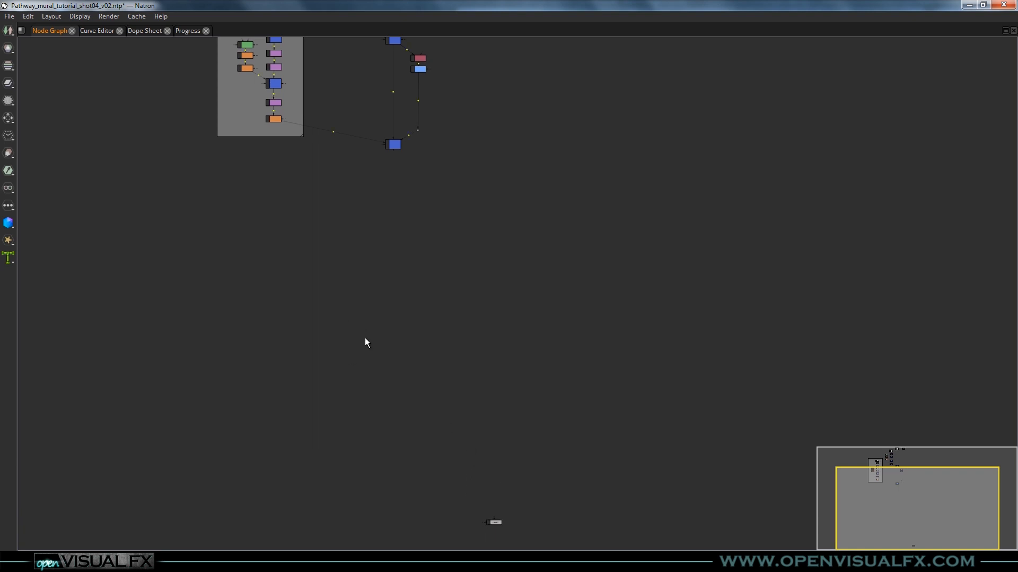
key("ctrl+v")
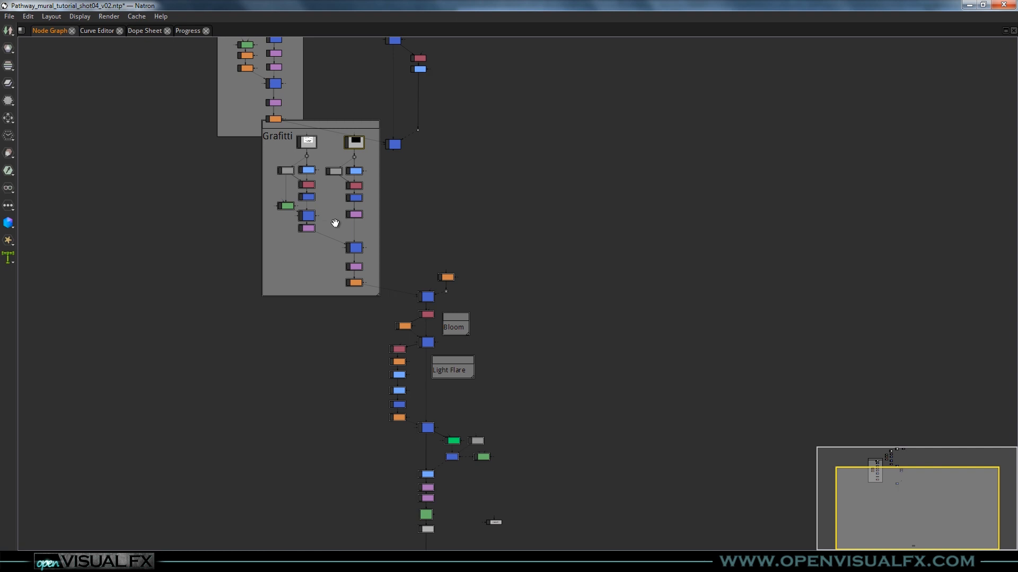
Shift the pasted nodes clear of the existing tree and move the Grafitti backdrop to the left of the MURAL backdrop.
left_click_drag(423, 299, 371, 325)
left_click_drag(345, 204, 399, 214)
left_click_drag(341, 163, 193, 64)
left_click(437, 218)
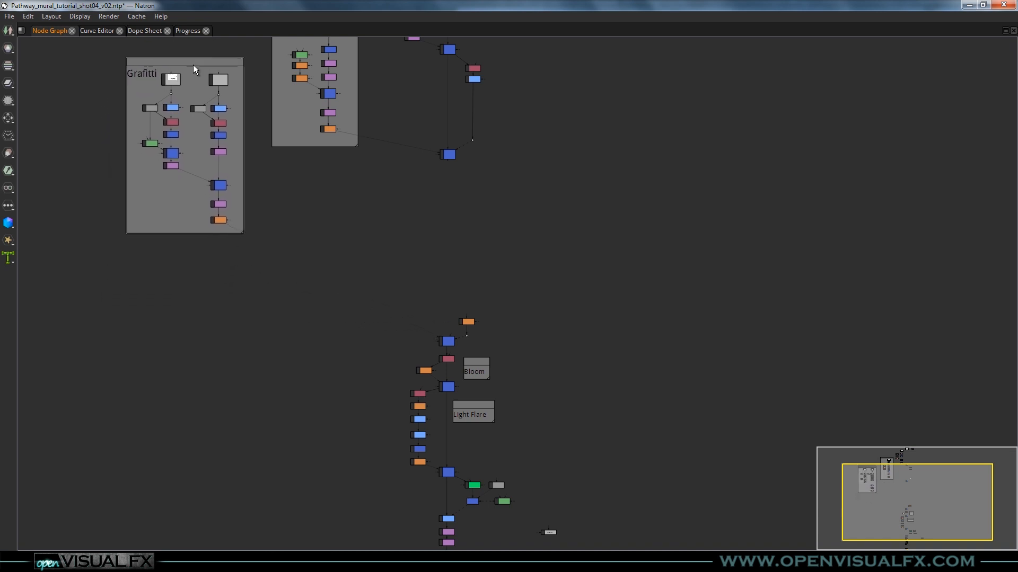
Move the pasted Merge5 chain up directly beneath Merge2 and line up the Grafitti backdrop with the MURAL backdrop.
left_click_drag(446, 341, 399, 236)
left_click_drag(341, 194, 561, 510)
left_click_drag(420, 217, 479, 341)
left_click_drag(211, 181, 222, 127)
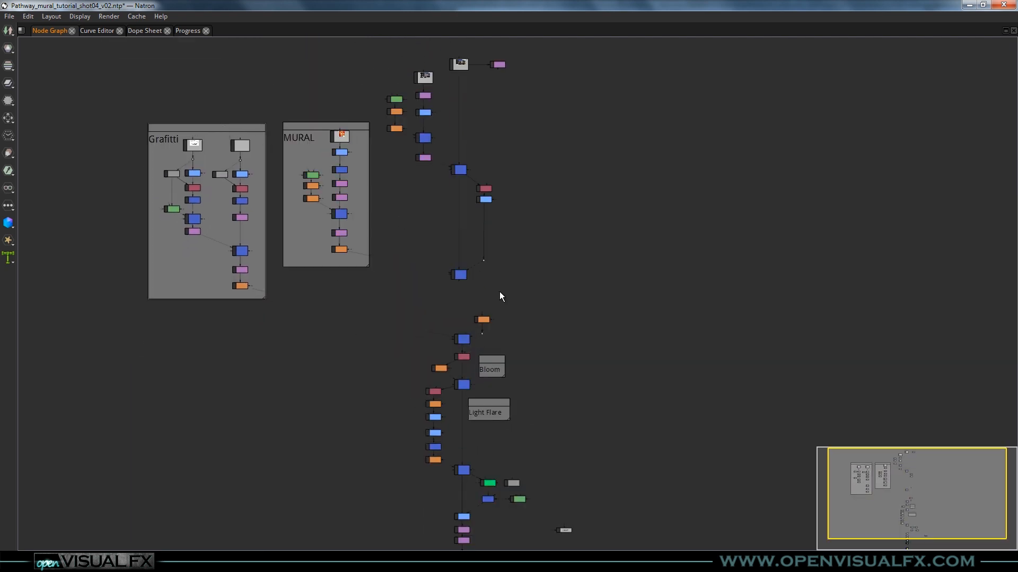
scroll(470, 329, "up", 10)
scroll(435, 254, "down", 12)
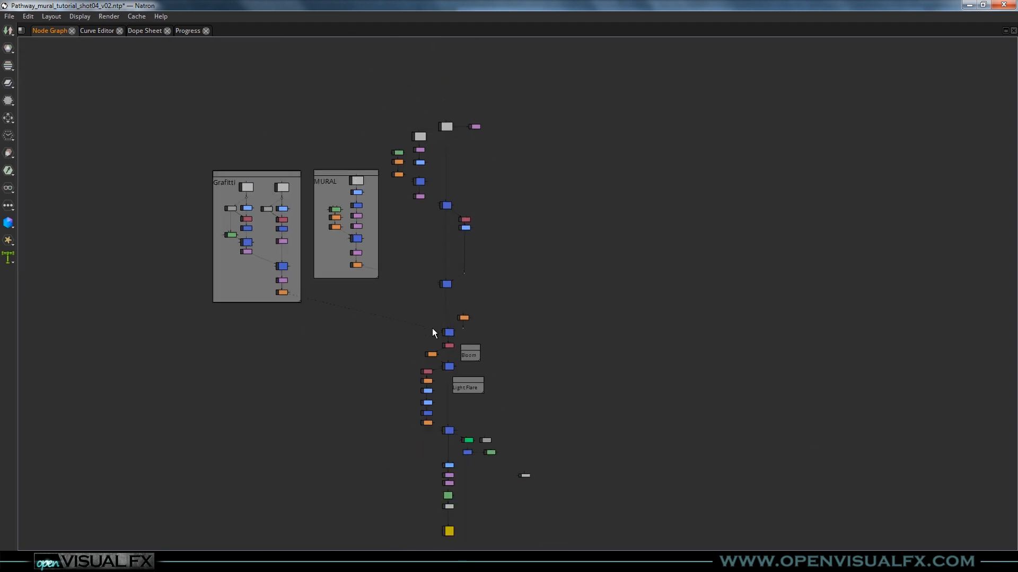
Compare the pasted Merge5, Bloom and Light Flare chain with the original in the shot 02 project, and return to shot 04.
left_click_drag(432, 329, 585, 510)
scroll(430, 292, "up", 8)
left_click_drag(432, 283, 427, 284)
left_click(534, 295)
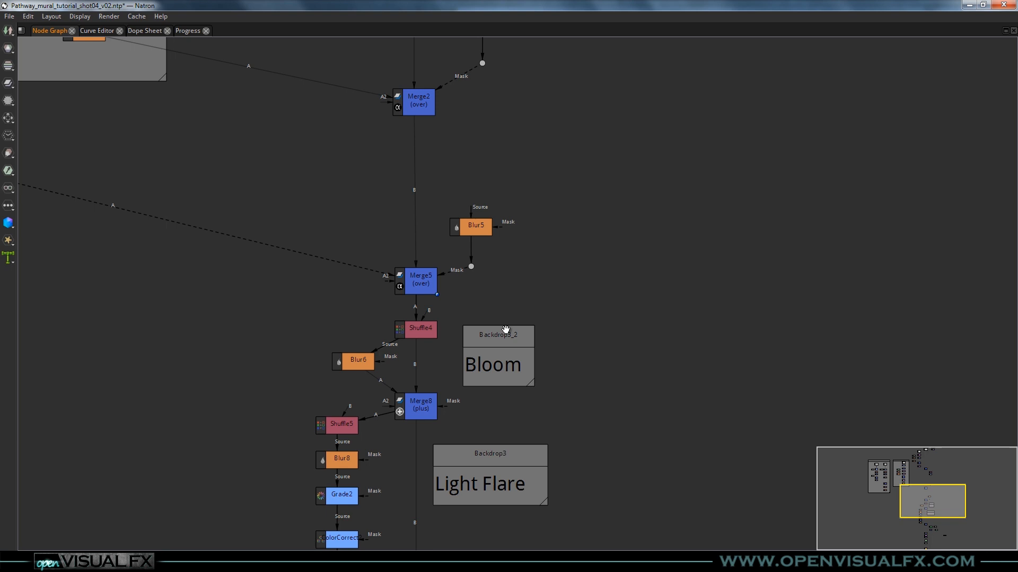
scroll(506, 331, "down", 4)
left_click_drag(525, 382, 458, 327)
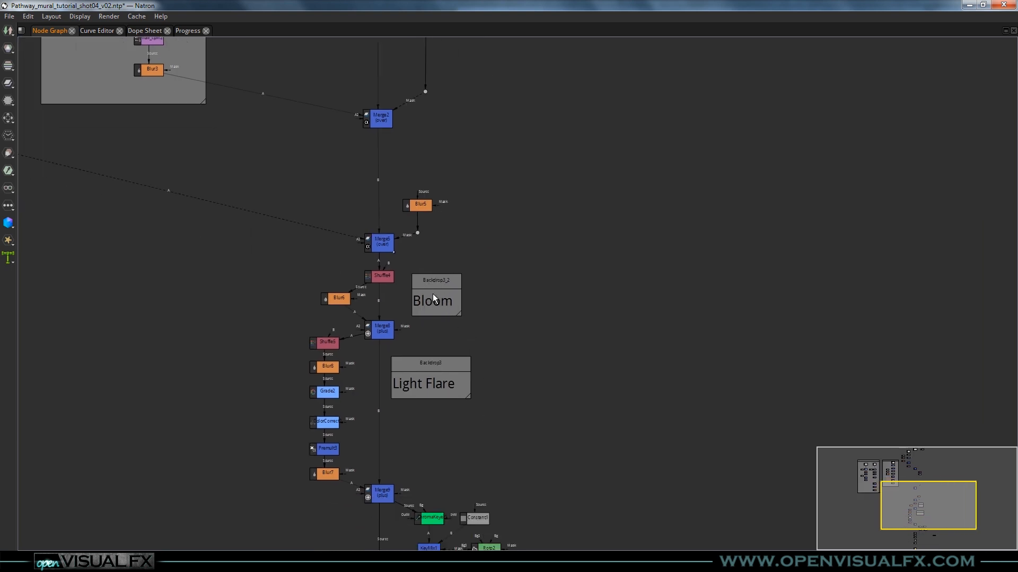
scroll(422, 301, "down", 3)
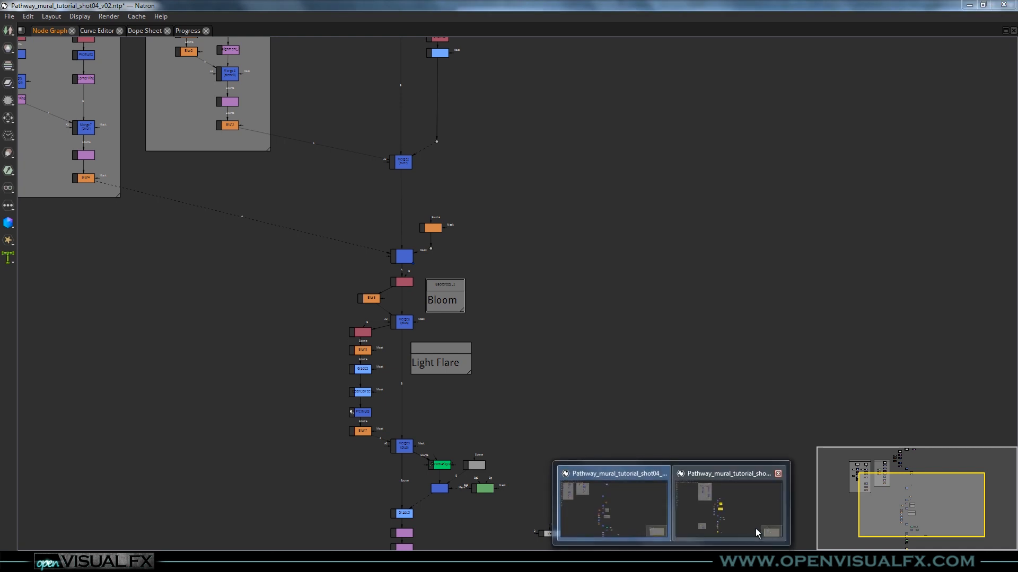
left_click(747, 524)
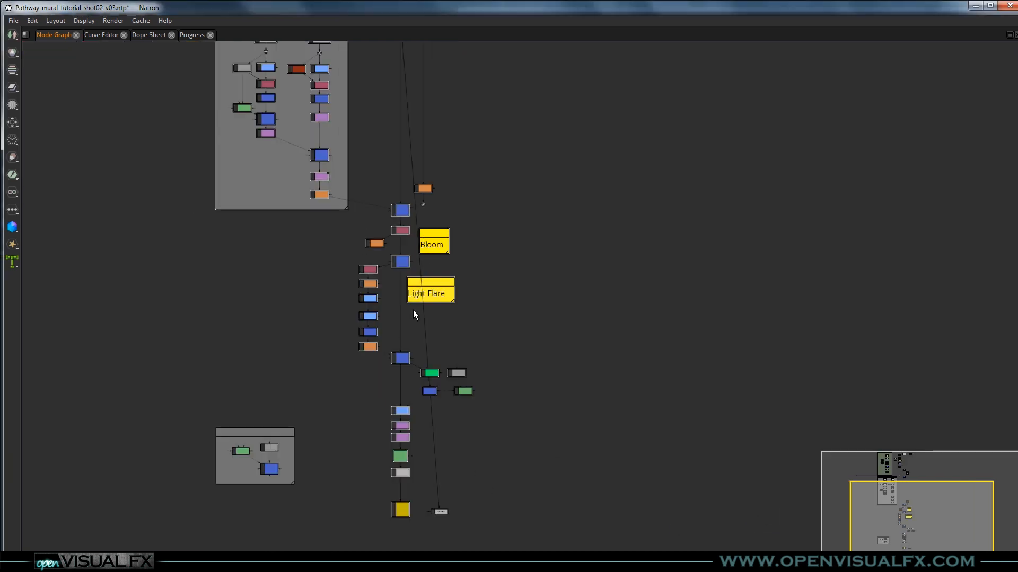
scroll(342, 322, "down", 1)
left_click_drag(334, 318, 369, 367)
mouse_move(670, 563)
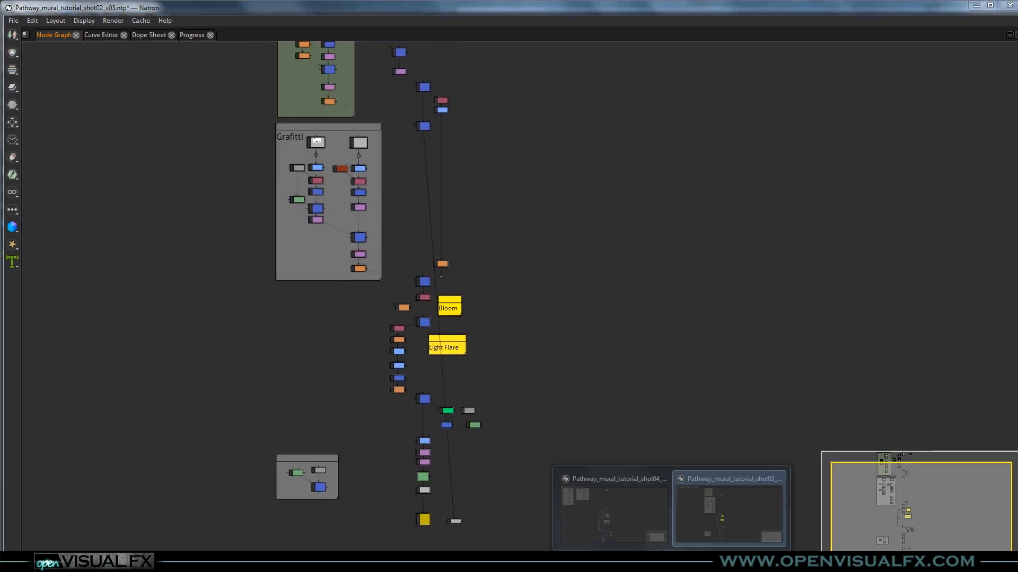
left_click(637, 517)
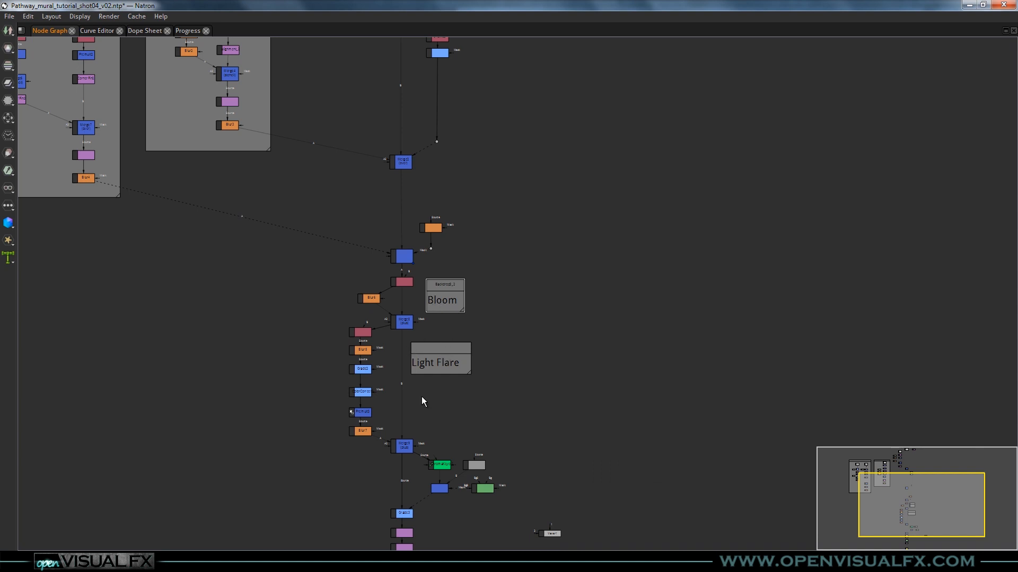
Restore the layout with the viewer, open Merge2's properties and display Merge2's output.
scroll(346, 464, "down", 1)
left_click_drag(417, 327, 491, 459)
scroll(483, 351, "up", 1)
key("space")
left_click_drag(484, 494, 390, 305)
scroll(380, 431, "up", 2)
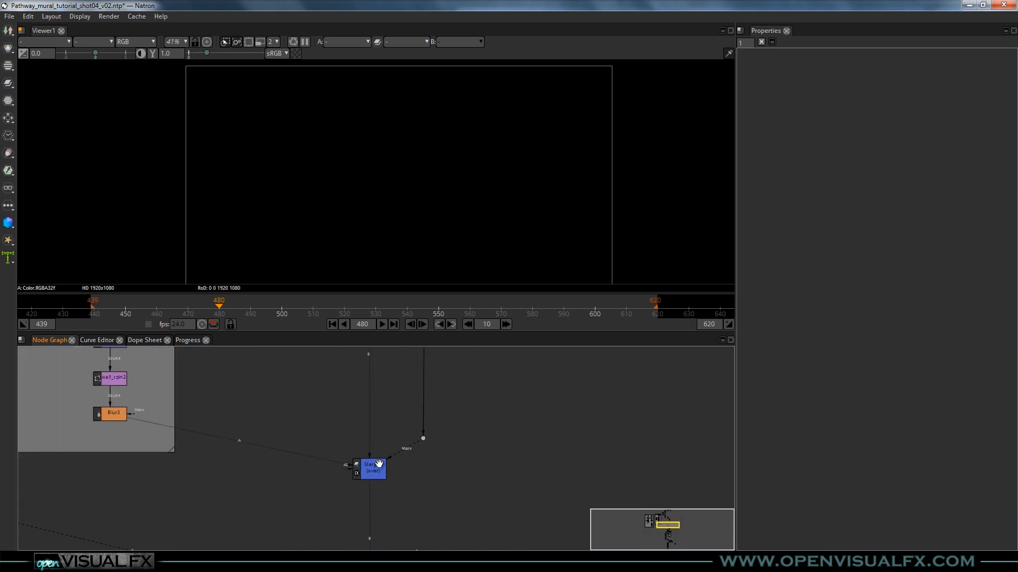
double_click(379, 472)
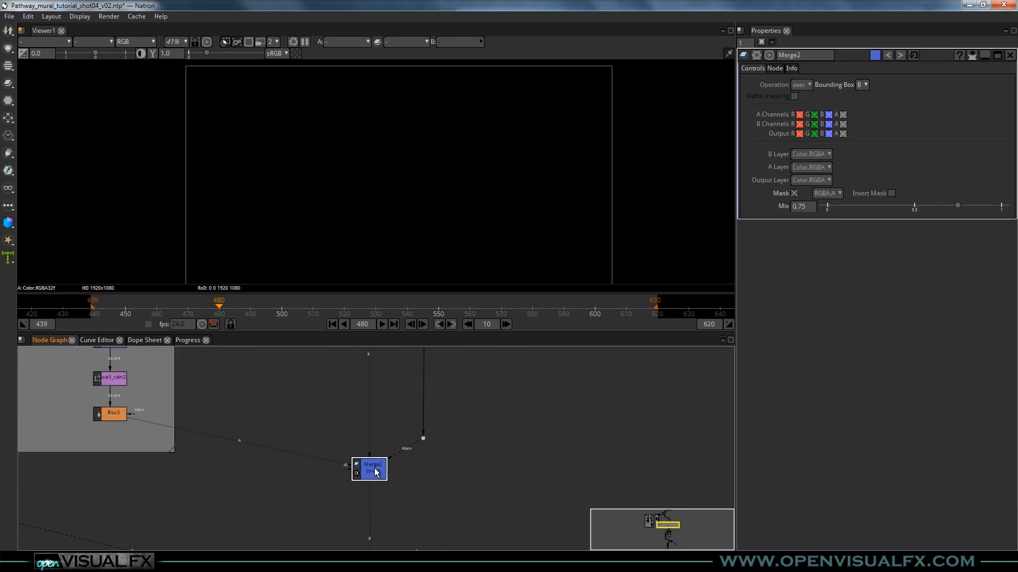
key("1")
scroll(386, 186, "up", 1)
left_click_drag(386, 186, 368, 161)
scroll(346, 198, "down", 1)
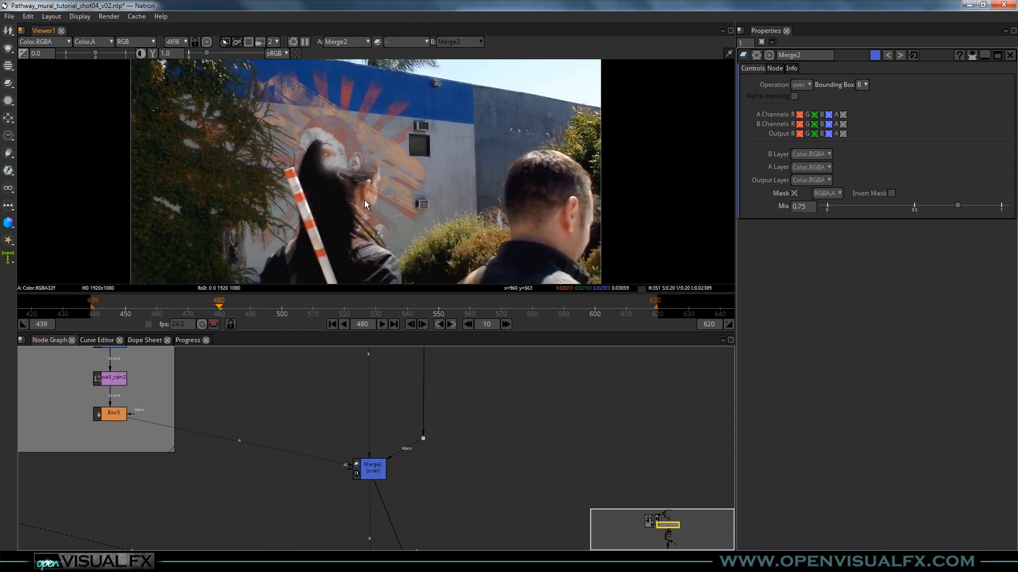
Check in the shot 02 project where the source of the Blur5 node masking Merge5 comes from.
left_click_drag(397, 511, 372, 495)
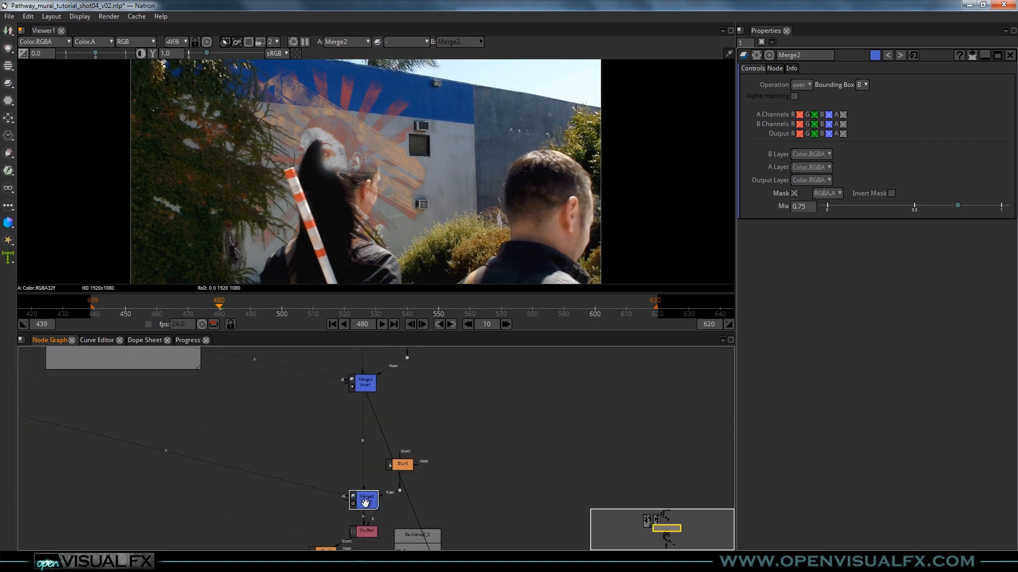
mouse_move(673, 562)
left_click(653, 528)
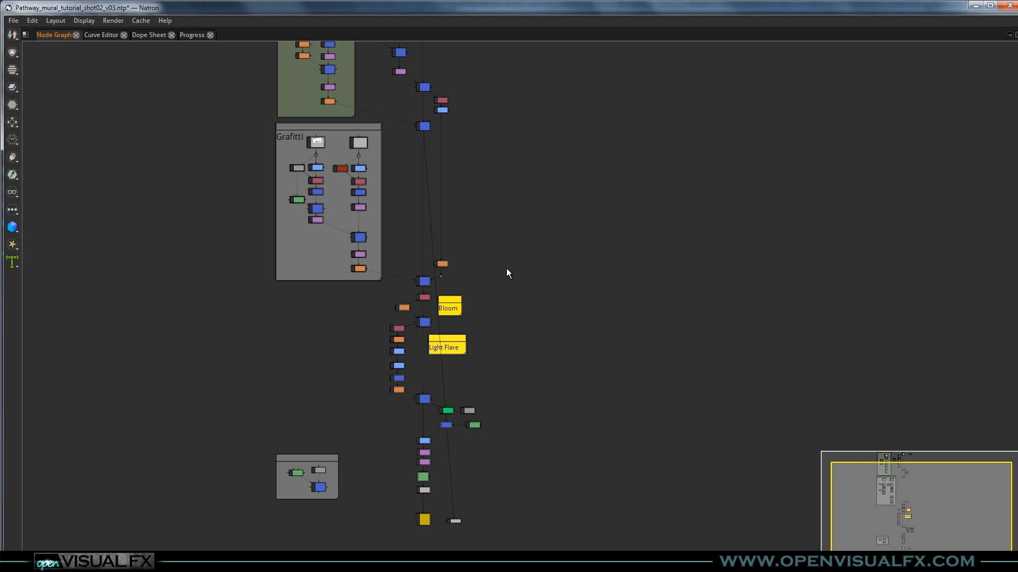
left_click_drag(510, 269, 514, 400)
scroll(461, 400, "up", 2)
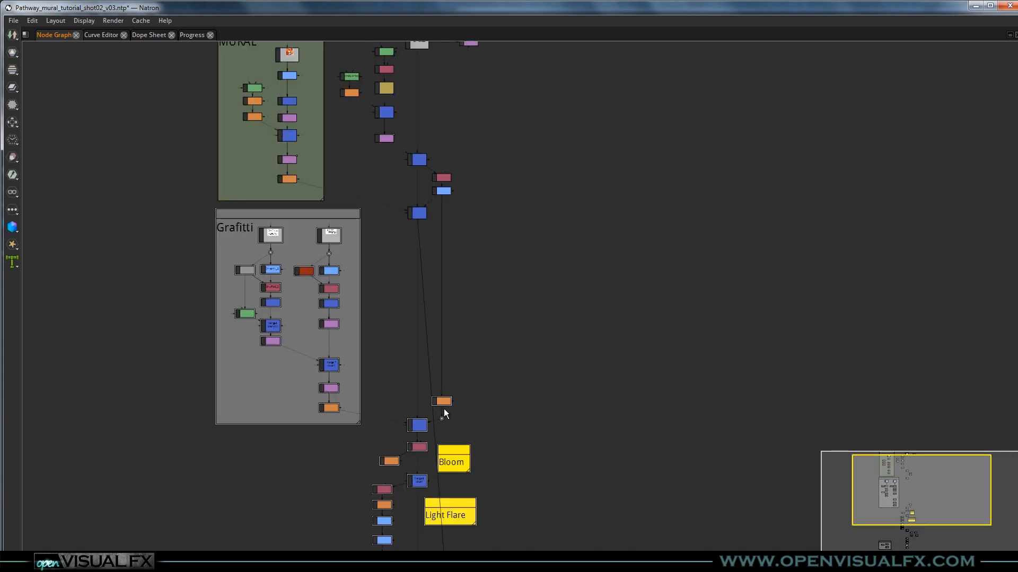
scroll(444, 408, "up", 3)
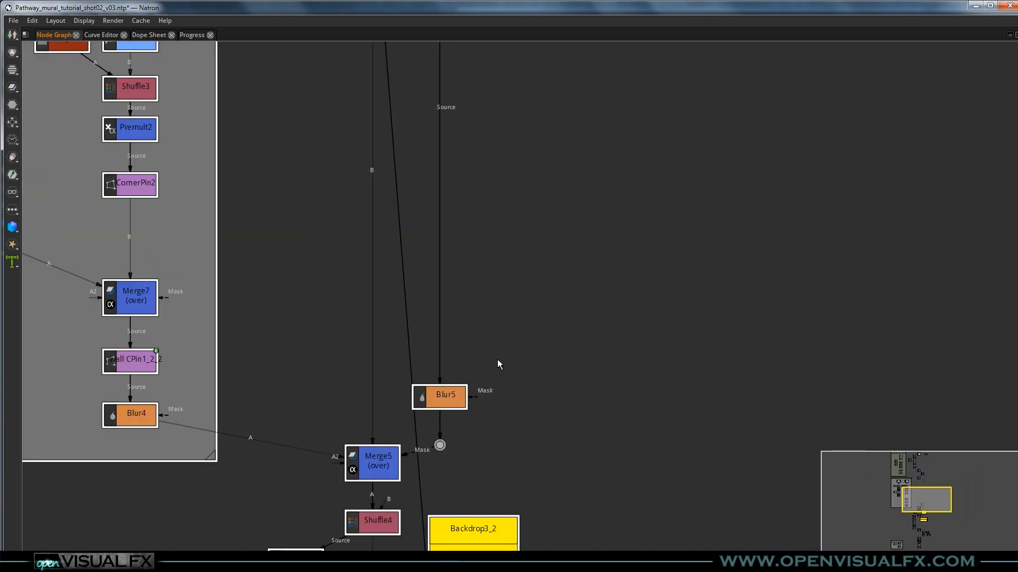
left_click_drag(479, 152, 445, 276)
scroll(462, 384, "down", 4)
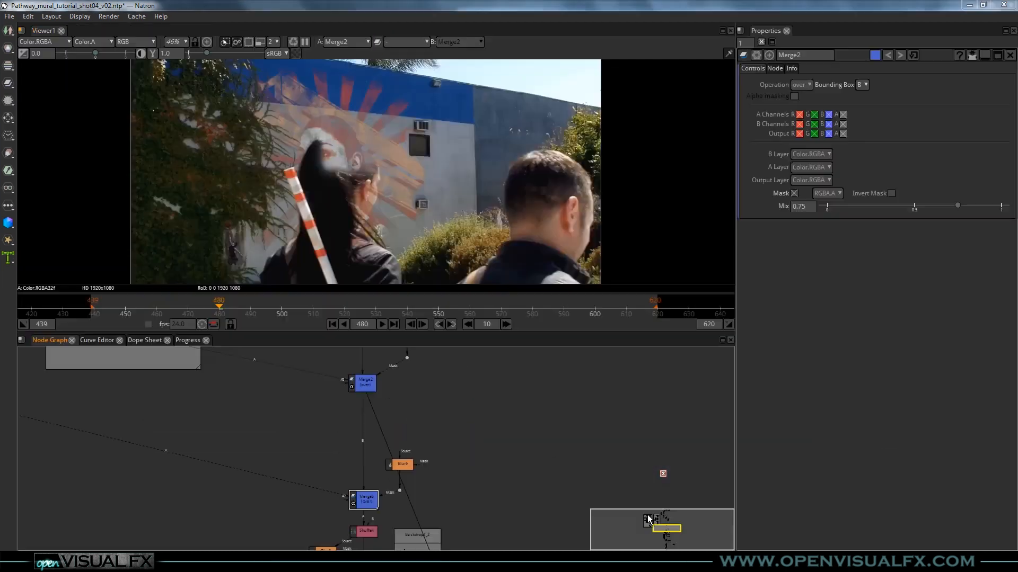
In shot 04, connect Blur5's source to the dot feeding Merge2's mask and align Blur5 beneath that dot.
left_click_drag(402, 443, 407, 362)
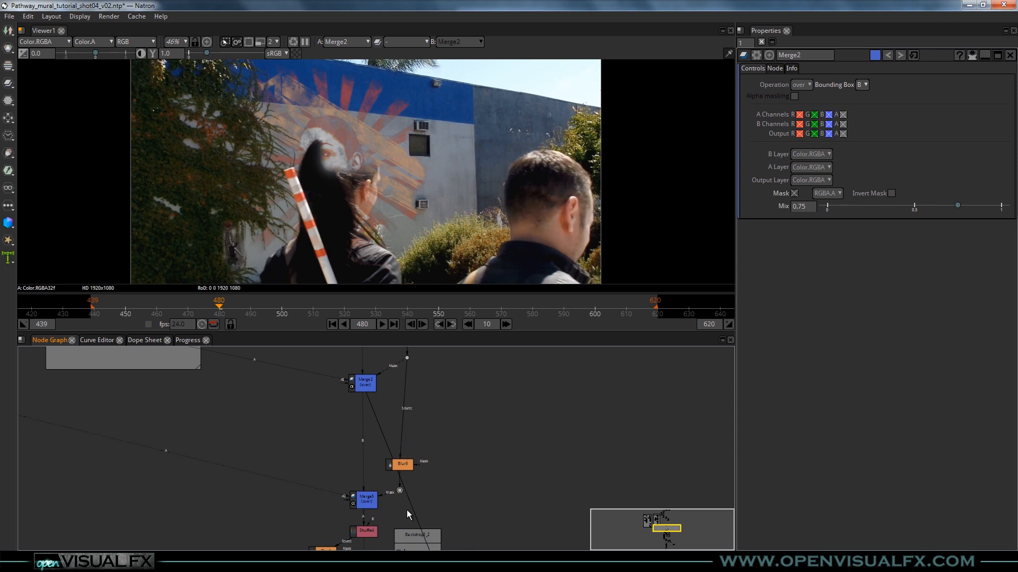
left_click_drag(406, 465, 412, 457)
scroll(423, 483, "down", 1)
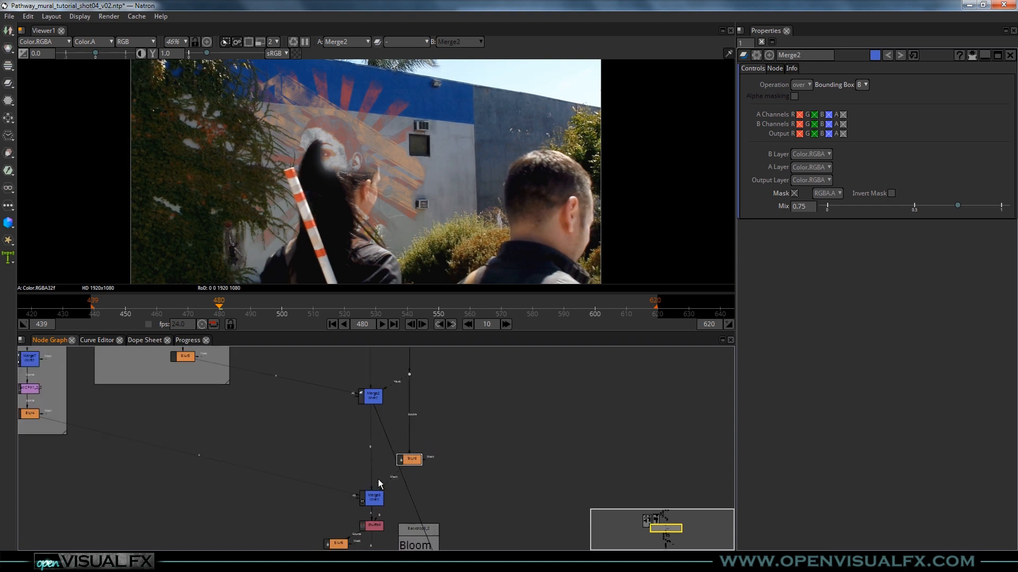
Display Merge5's output in the viewer and go to the first frame, 439.
left_click(375, 499)
key("1")
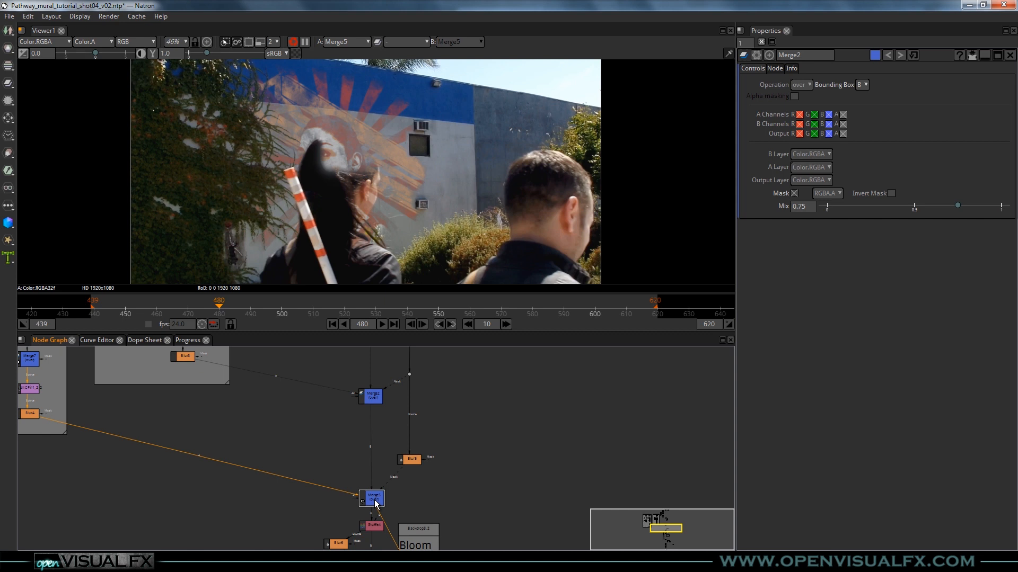
left_click_drag(333, 503, 399, 453)
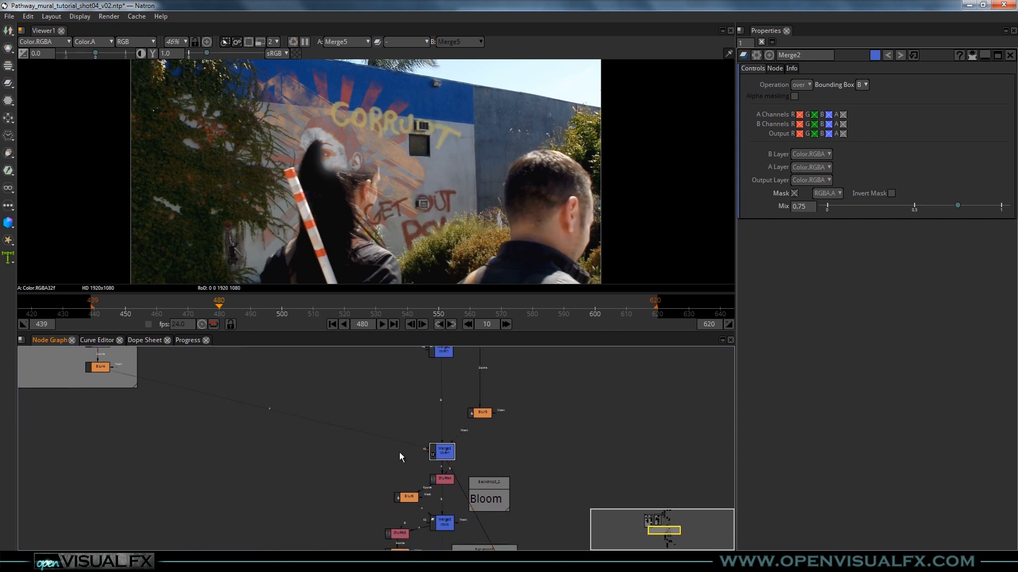
left_click(332, 325)
Examine the MURAL branch's alignment_2 and wall_cpin2 nodes against the Grafitti branch's transforms and the graffiti's placement on the wall.
left_click_drag(389, 405, 451, 520)
scroll(313, 403, "up", 2)
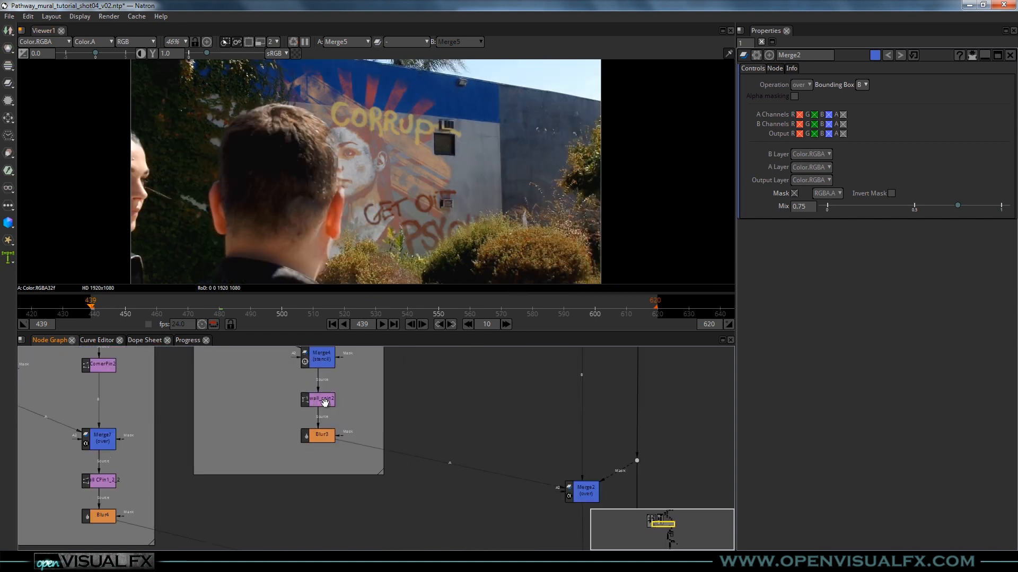
left_click_drag(316, 401, 395, 500)
left_click(411, 430)
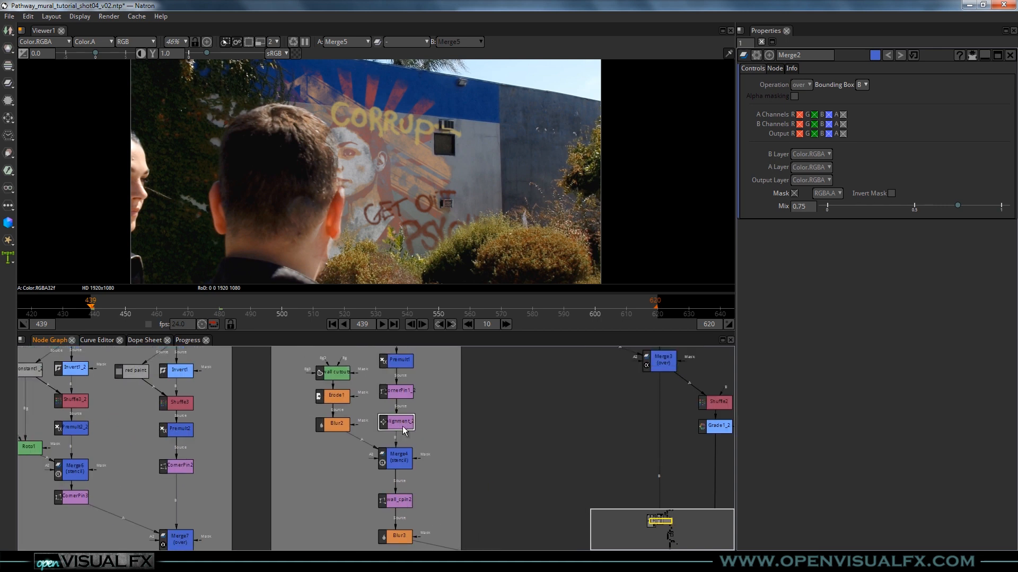
scroll(405, 424, "up", 1)
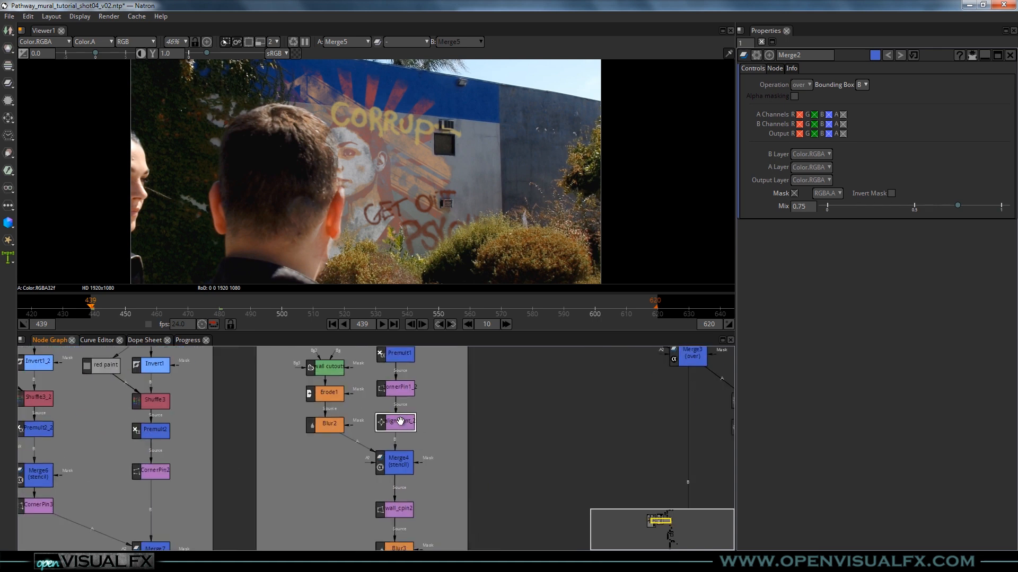
scroll(401, 422, "down", 2)
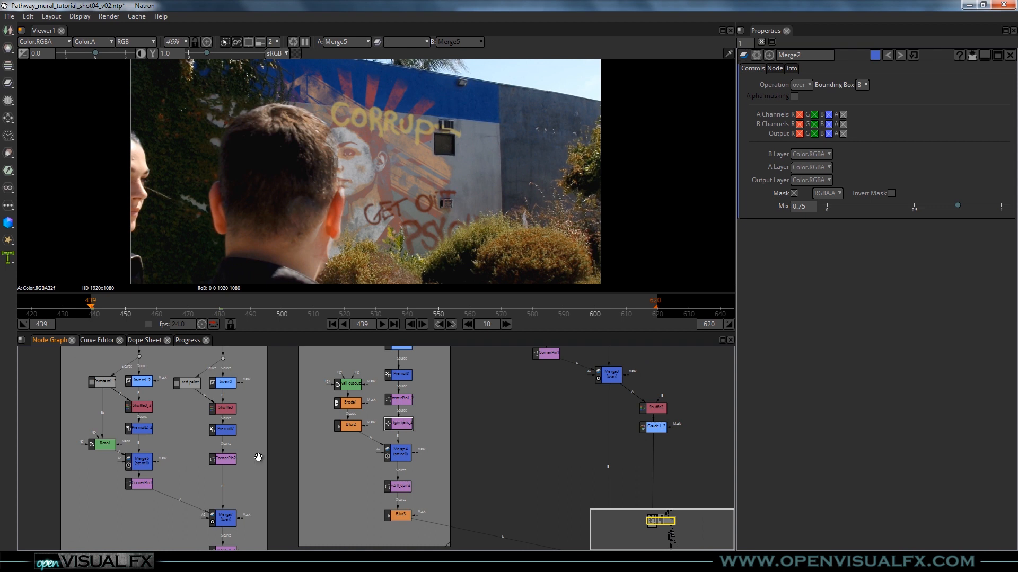
scroll(106, 443, "up", 2)
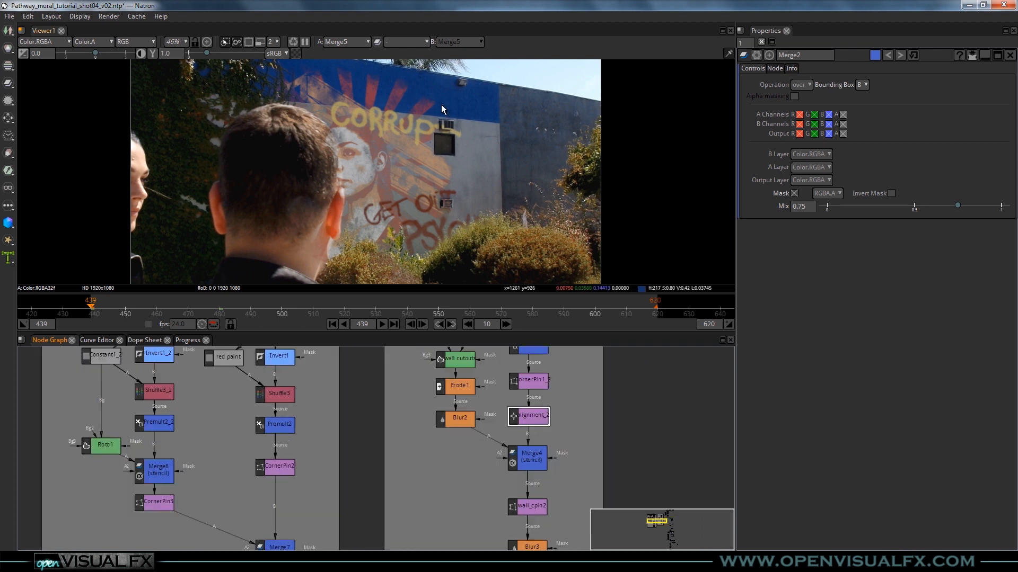
scroll(444, 192, "down", 1)
mouse_move(450, 190)
left_mouse_down()
mouse_move(443, 163)
mouse_move(450, 178)
left_mouse_up()
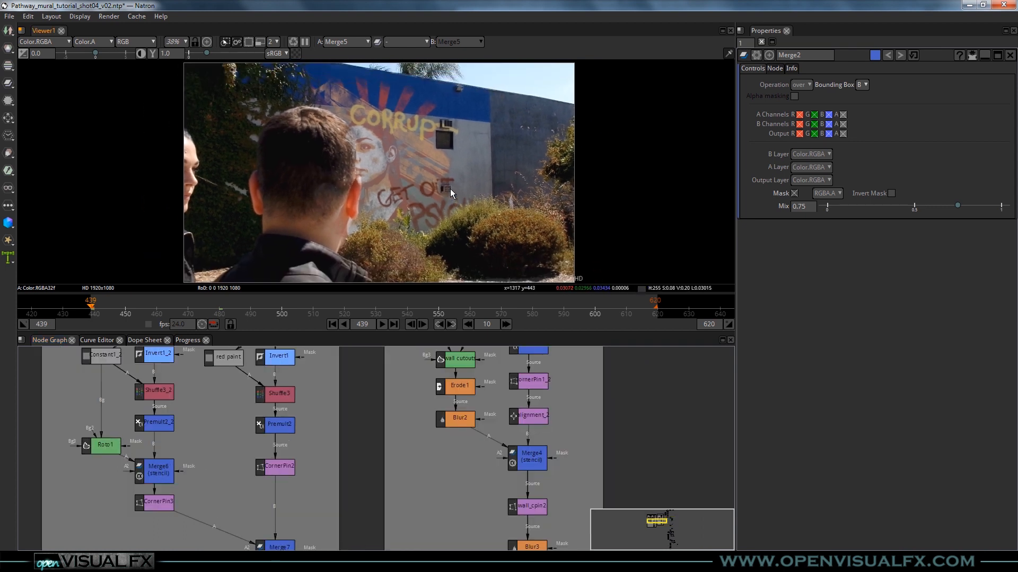
left_click_drag(546, 413, 417, 443)
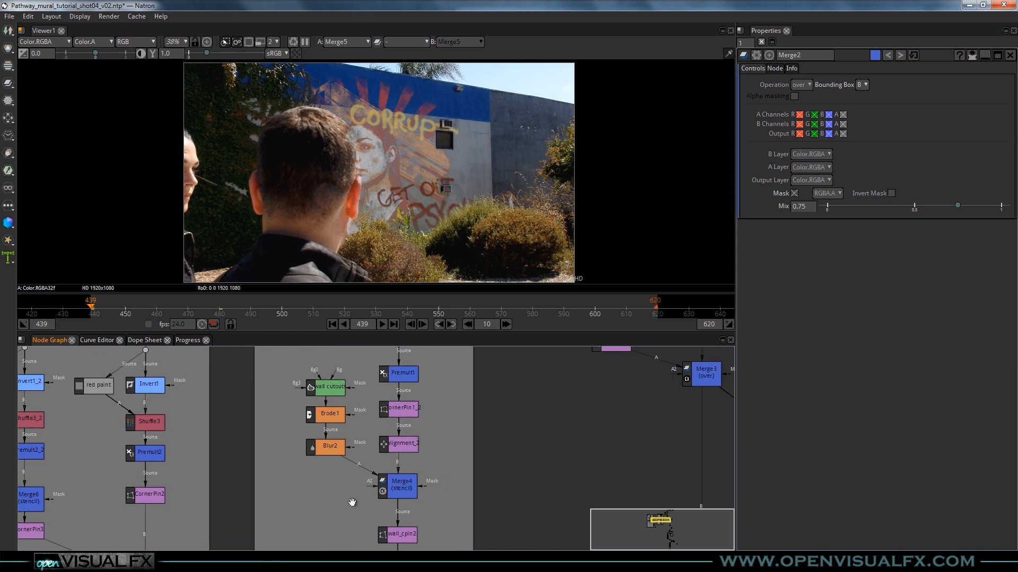
scroll(341, 511, "down", 2)
left_click_drag(339, 492, 377, 422)
left_click(422, 454)
left_click_drag(321, 520, 353, 506)
left_click(450, 378)
scroll(320, 450, "up", 2)
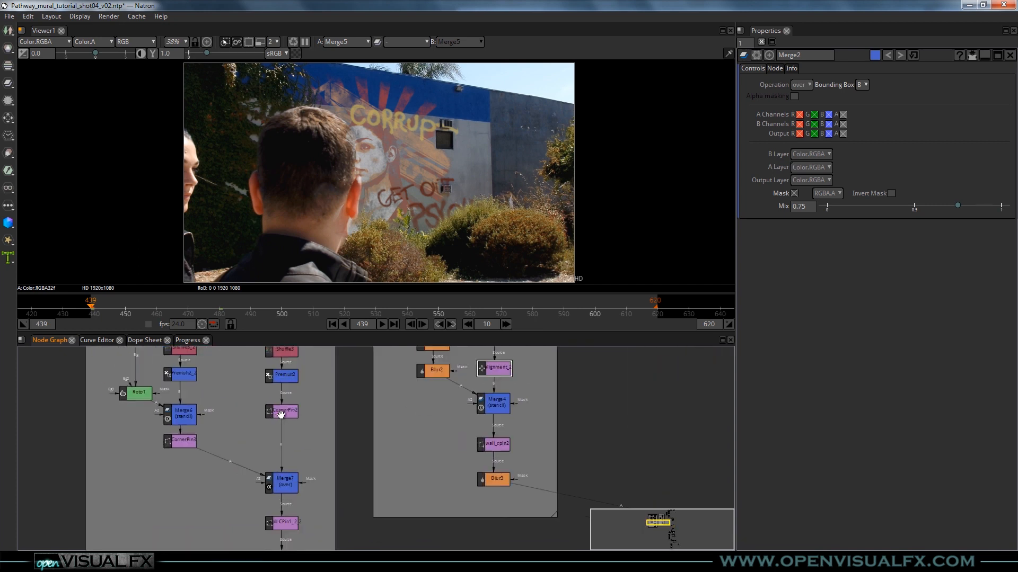
Inspect CornerPin2, CornerPin3 and wall CPin1_2_2 in the Grafitti branch.
left_click(281, 415)
left_click(186, 446)
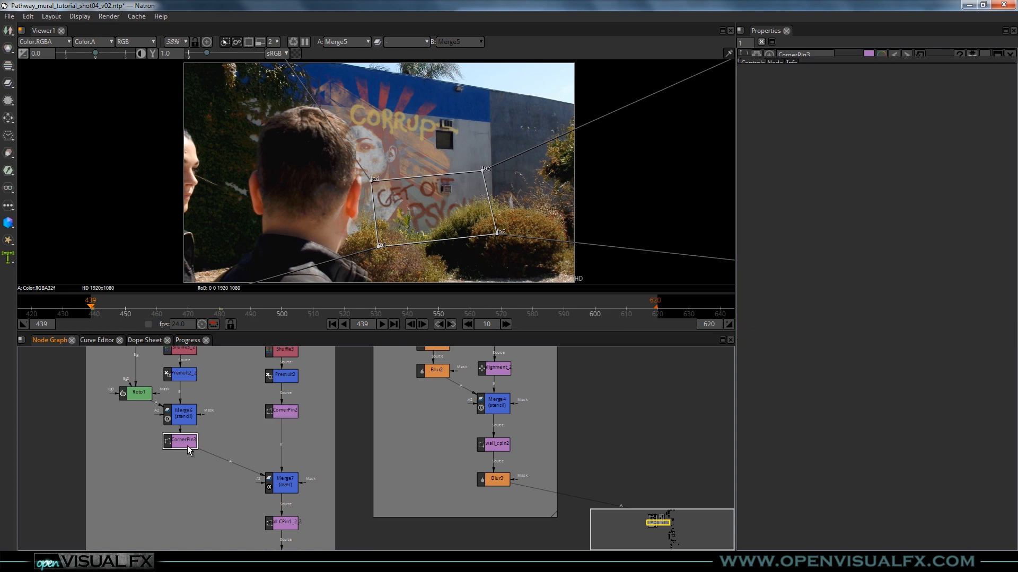
left_click(291, 525)
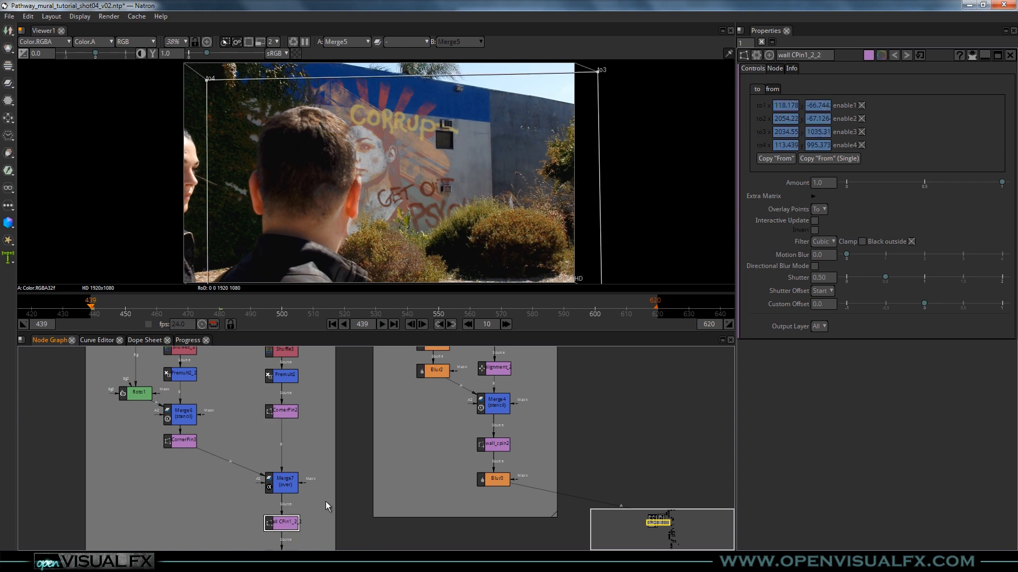
Duplicate MURAL's wall_cpin2 node, place the copy in the Grafitti backdrop beside wall CPin1_2_2, and realign the original in its chain.
left_click(498, 444)
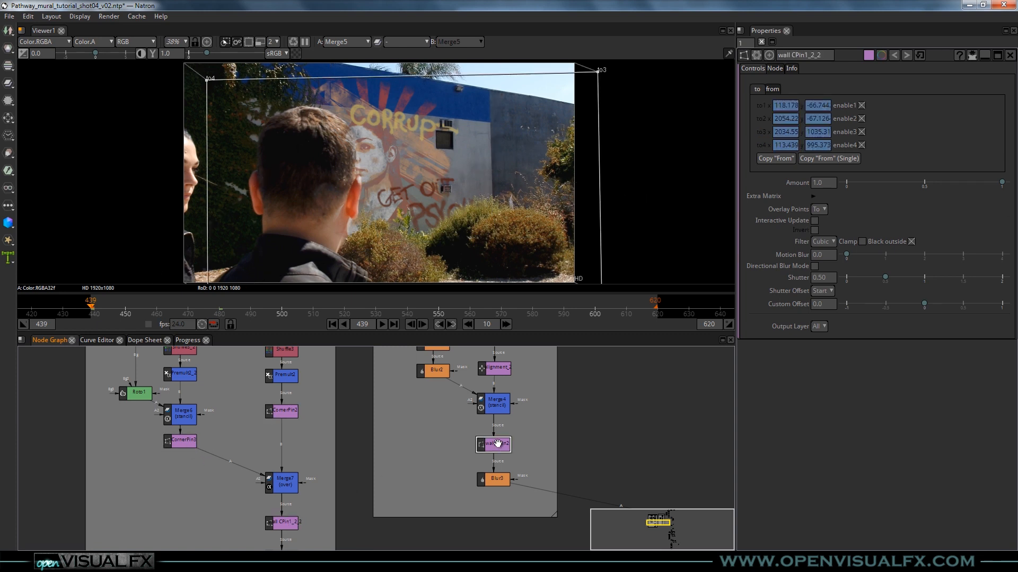
scroll(503, 443, "down", 2)
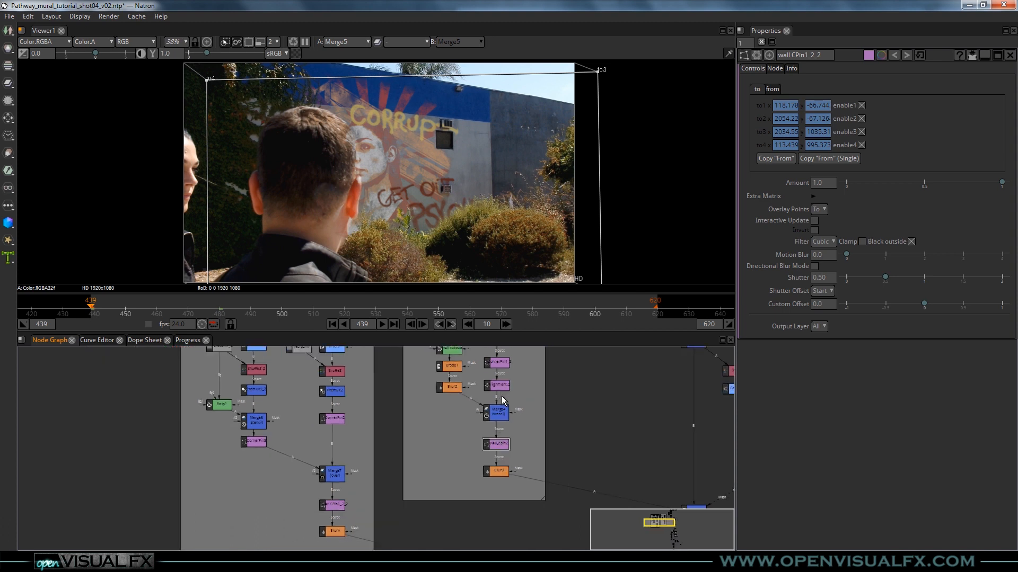
key("space")
scroll(491, 345, "up", 3)
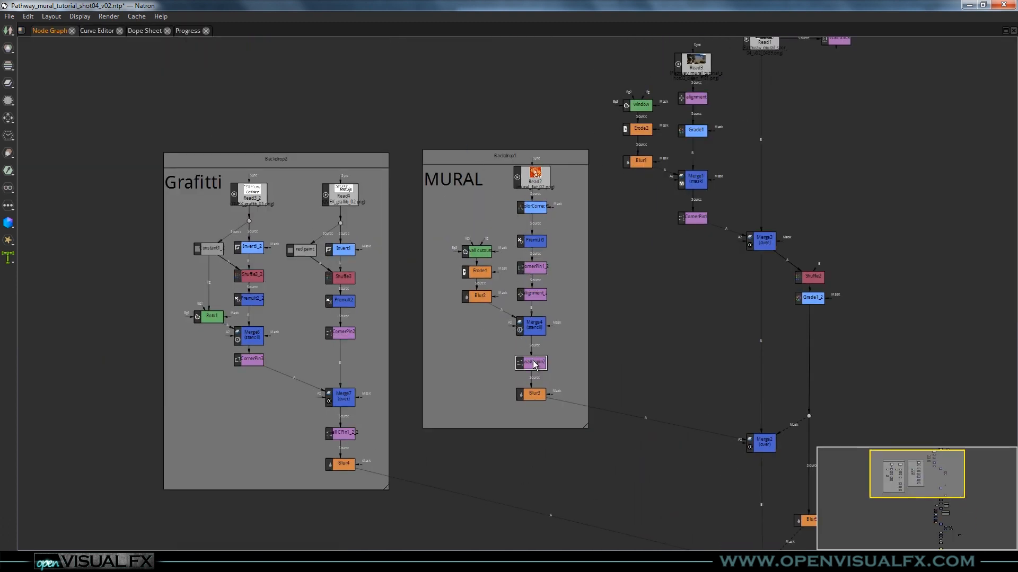
key("alt+c")
left_click_drag(540, 364, 281, 444)
left_click_drag(466, 379, 533, 361)
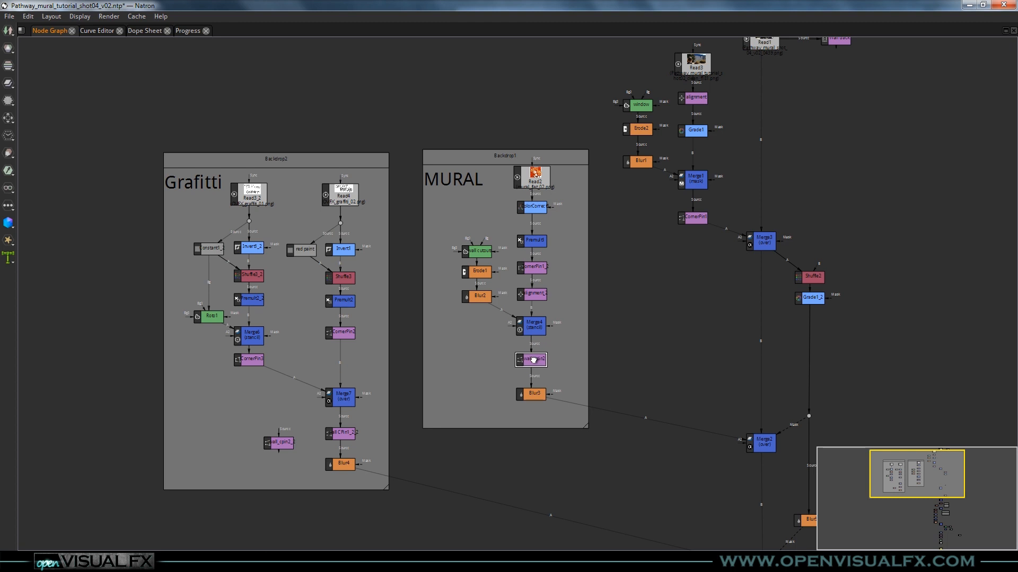
Duplicate MURAL's alignment_2 node and place the copy in the Grafitti backdrop above the wall_cpin2 copy.
left_click(530, 296)
key("alt+c")
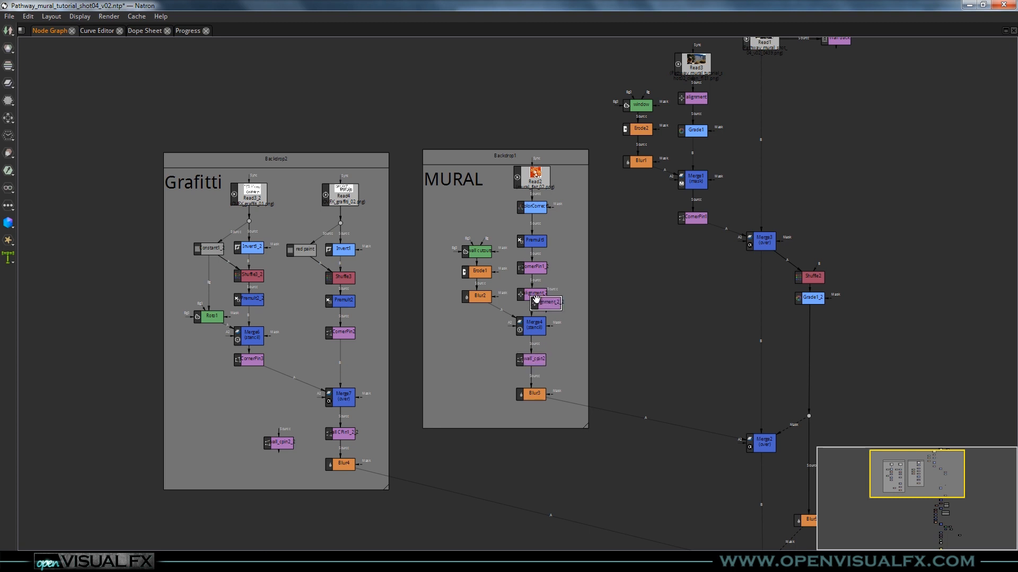
left_click_drag(552, 305, 280, 411)
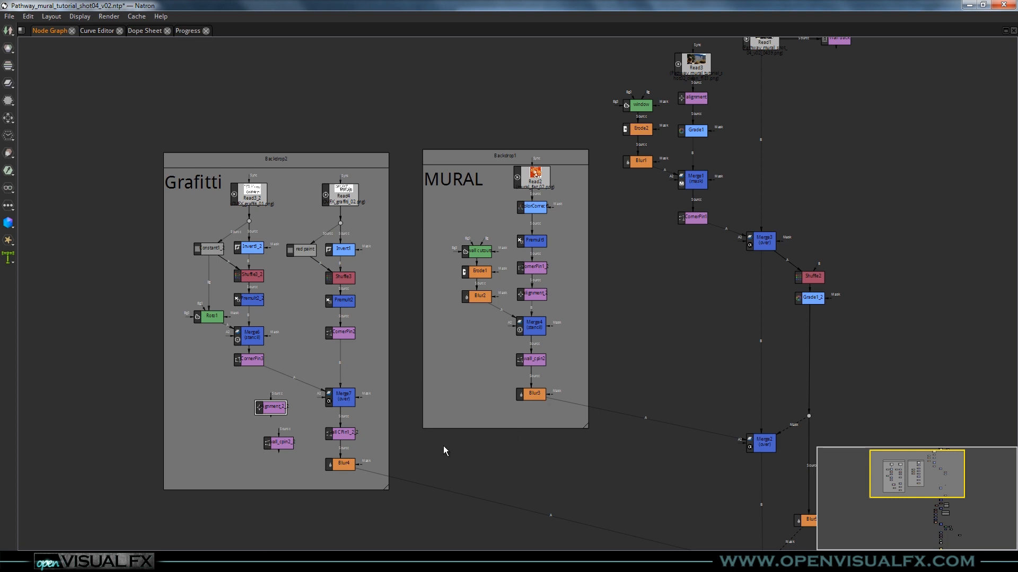
key("space")
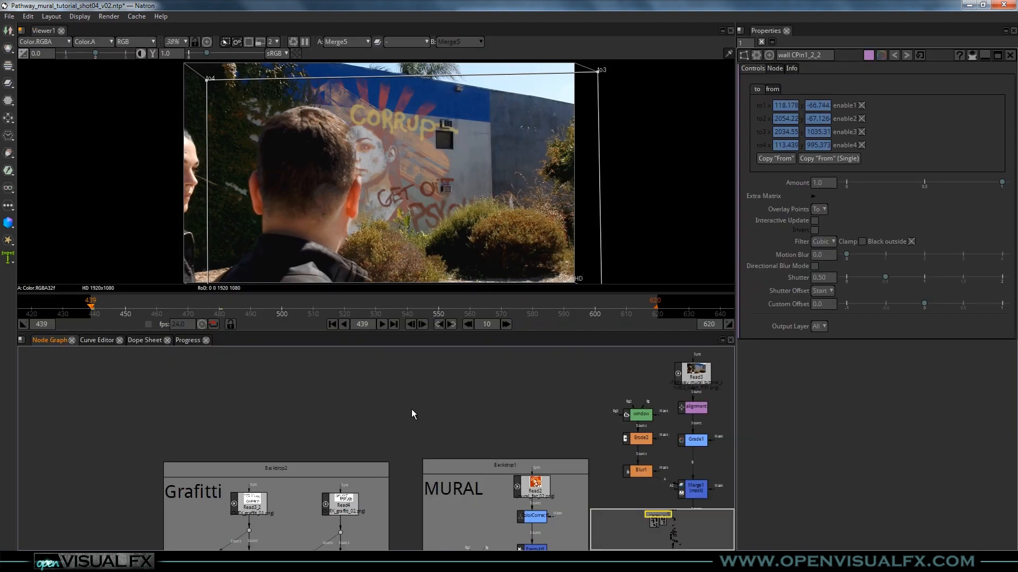
Delete wall CPin1_2_2 from the Grafitti branch and widen the gap between Merge7 and Blur4.
left_click_drag(354, 496, 357, 403)
left_click_drag(359, 450, 355, 397)
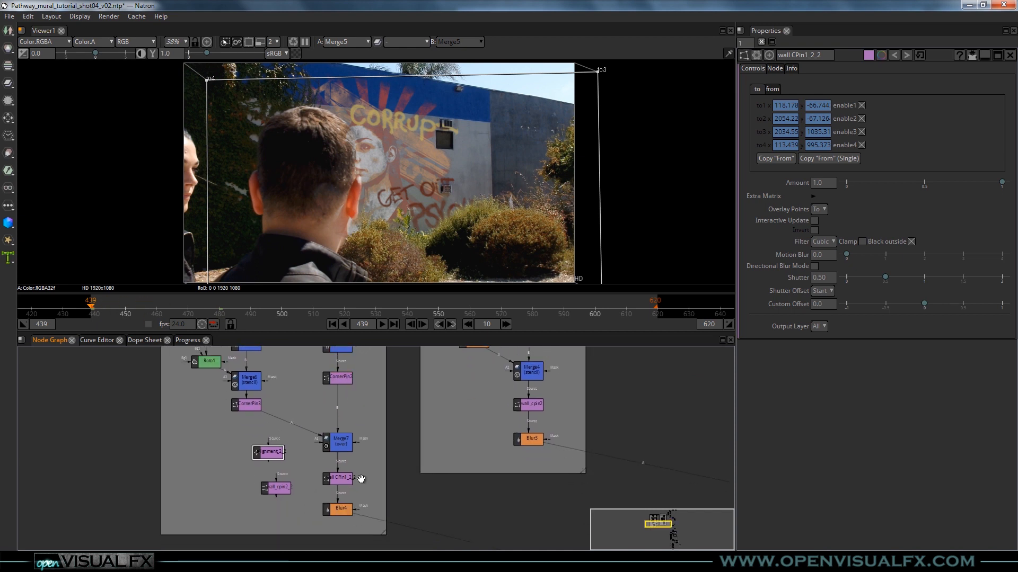
left_click_drag(337, 448, 337, 434)
left_click(345, 516)
left_click_drag(344, 519, 345, 526)
left_click(347, 478)
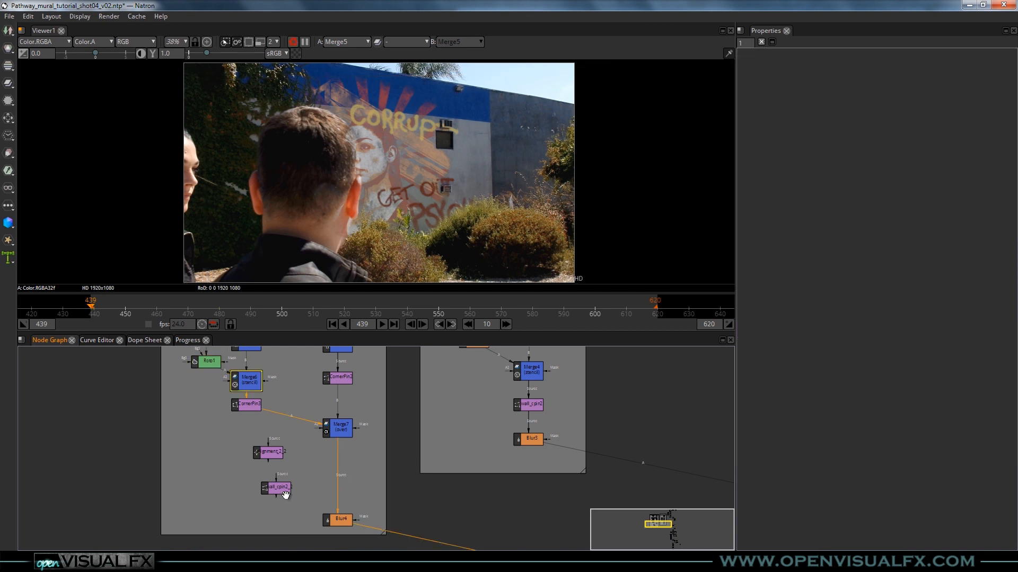
Insert the wall_cpin2 copy between Merge7 and Blur4, and the alignment_2 copy between Merge7 and the wall_cpin2 copy.
left_click_drag(280, 493, 340, 494)
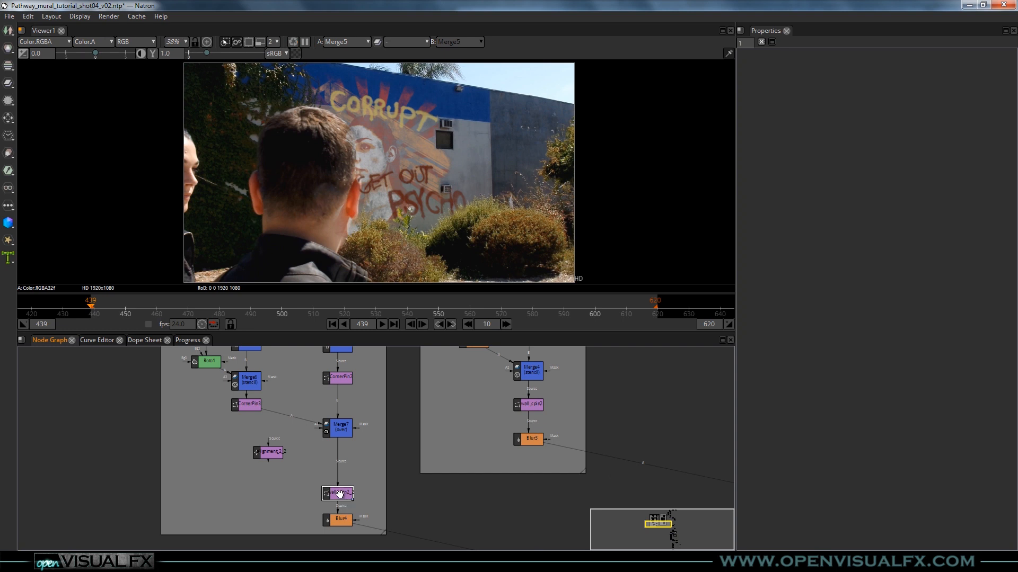
scroll(290, 458, "up", 2)
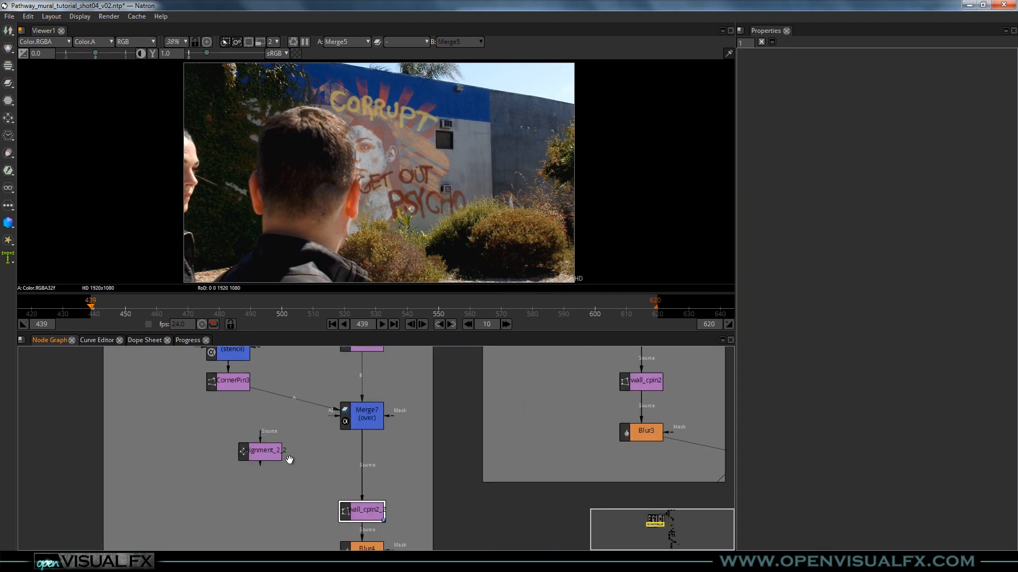
left_click_drag(264, 452, 369, 464)
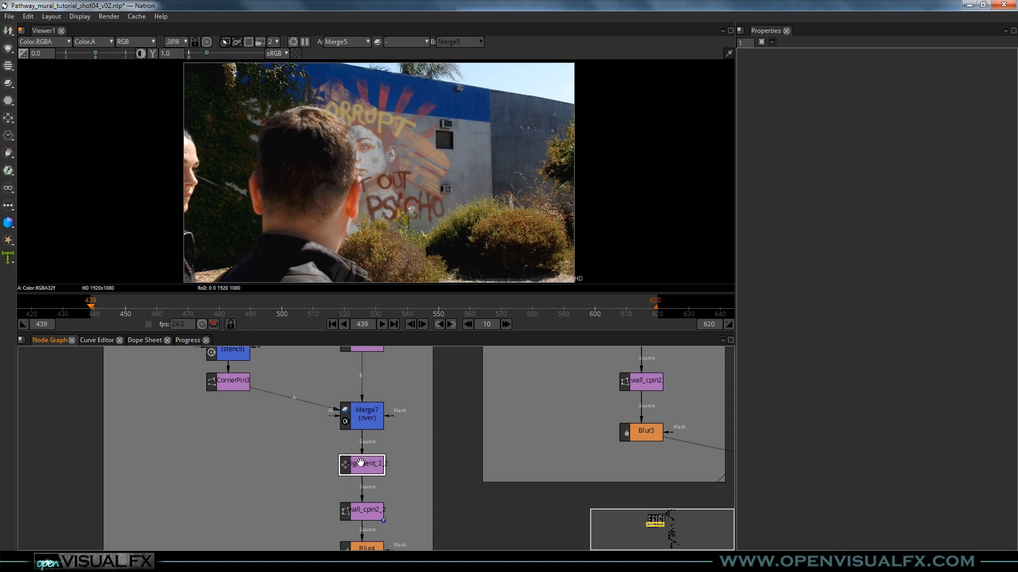
scroll(403, 151, "up", 5)
scroll(403, 154, "down", 2)
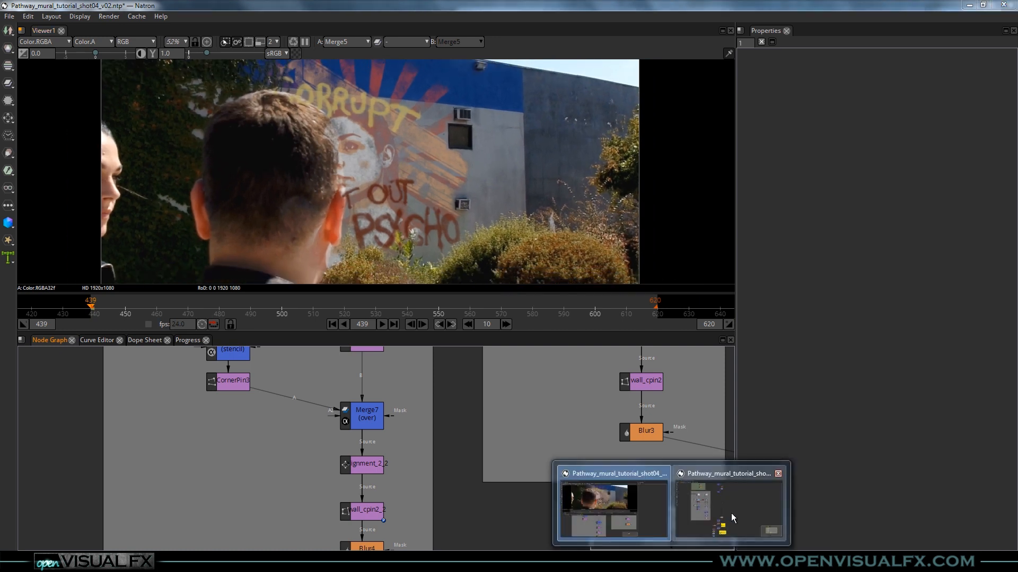
Switch to the shot 02 project, view its Merge5 output, and compare the graffiti placement with shot 04 at frame 492.
left_click(728, 510)
key("space")
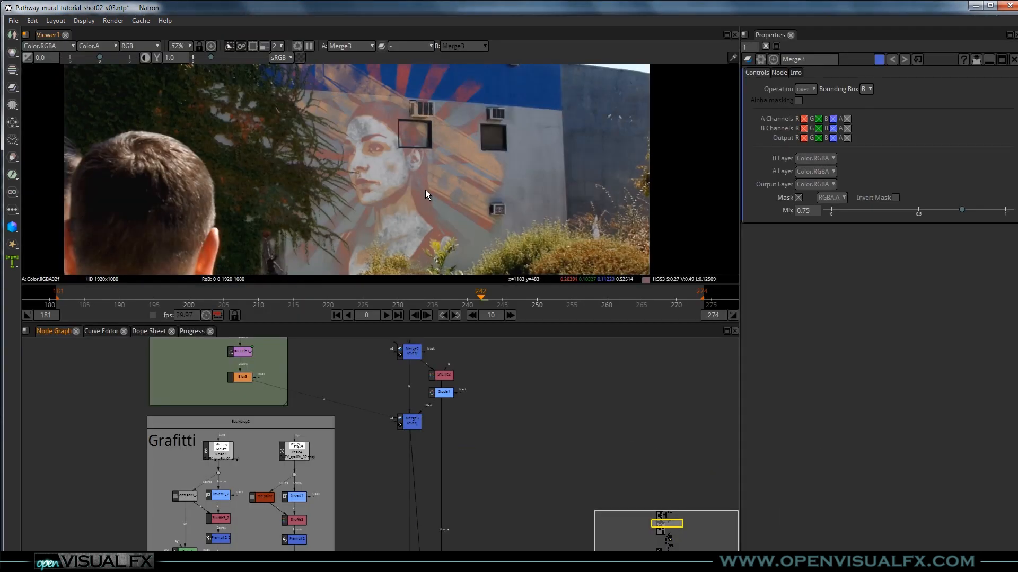
left_click_drag(424, 474, 396, 310)
left_click(388, 474)
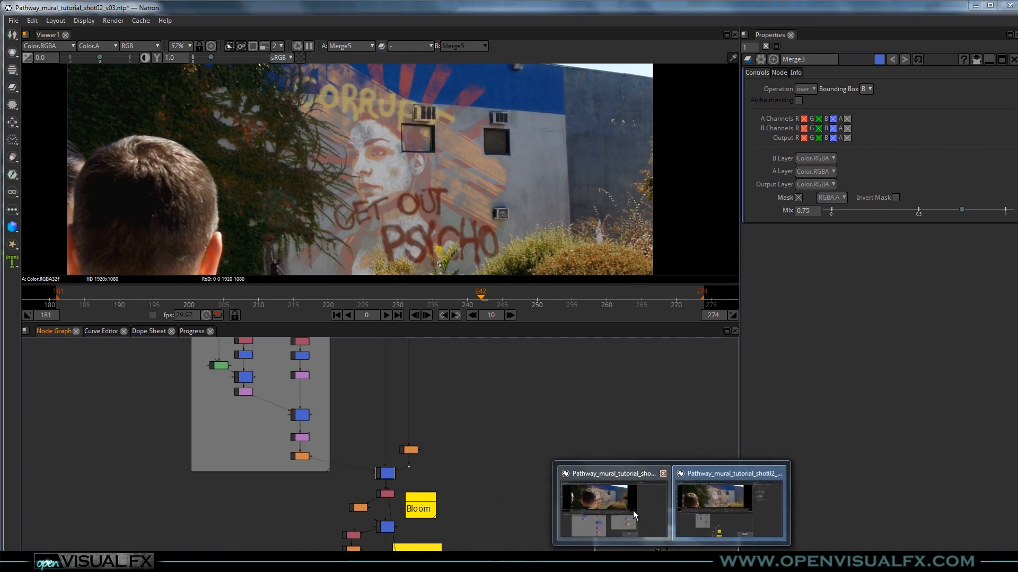
left_click(633, 517)
left_click(257, 308)
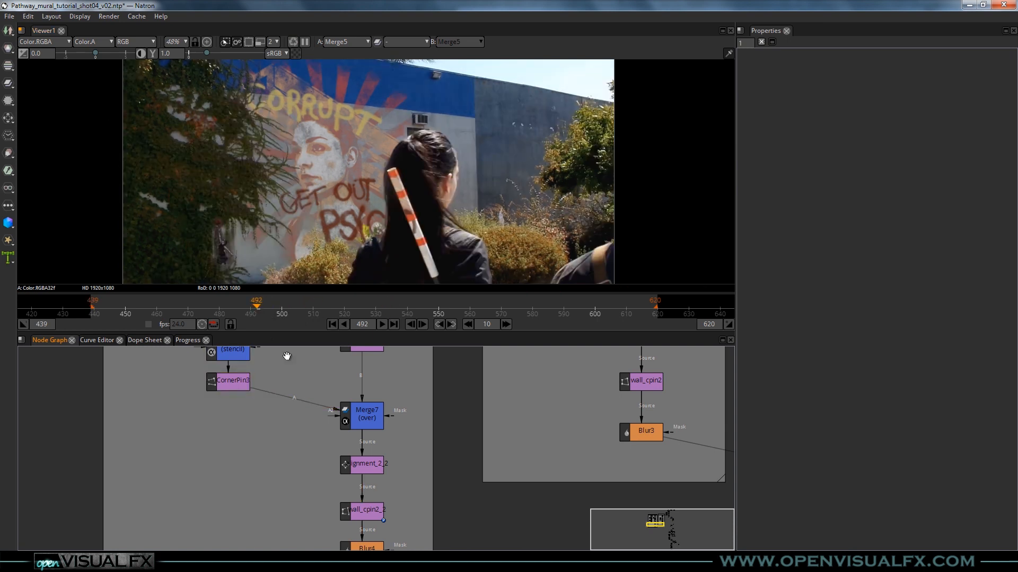
Recheck where the graffiti sits over the mural and windows in shot 02, and return to the shot 04 project.
left_click(673, 562)
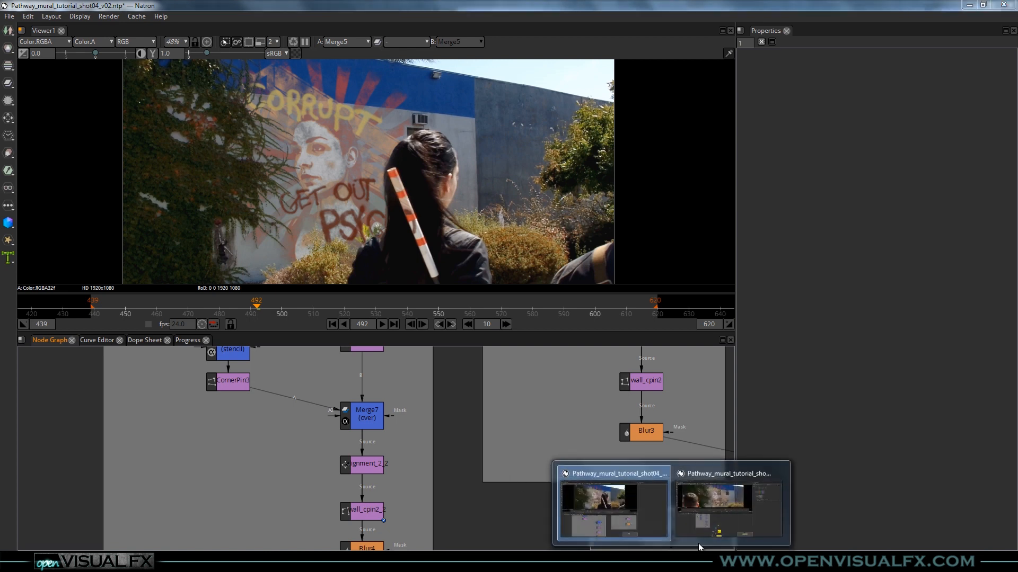
left_click(732, 518)
scroll(371, 132, "down", 3)
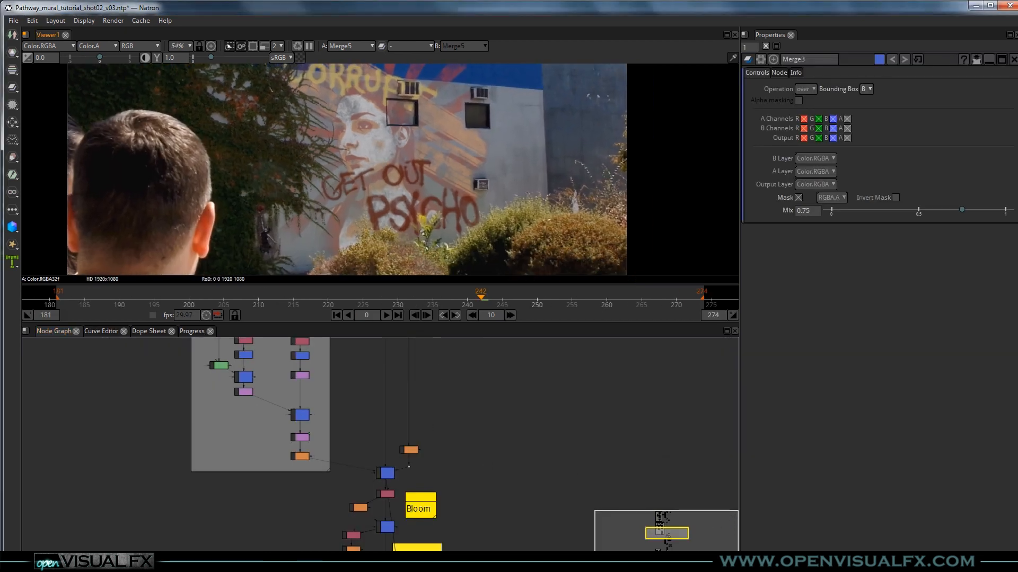
mouse_move(672, 562)
scroll(417, 115, "down", 1)
left_click_drag(422, 121, 434, 154)
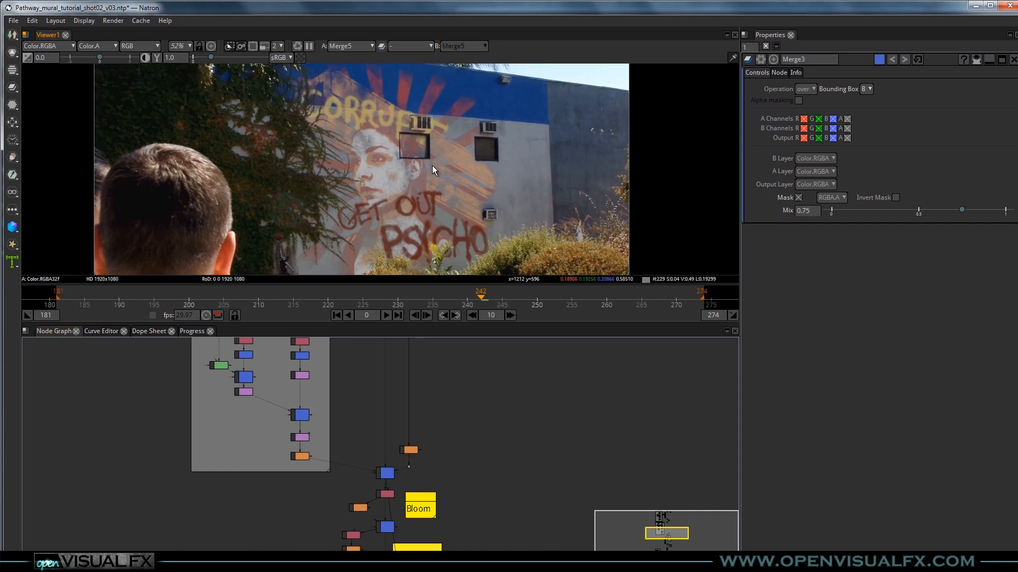
mouse_move(682, 507)
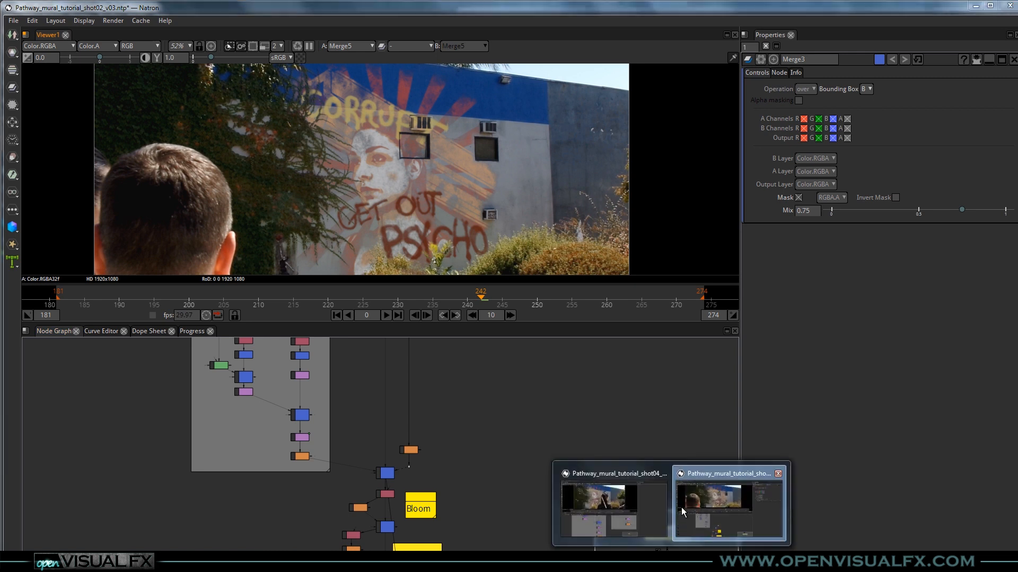
left_click(636, 508)
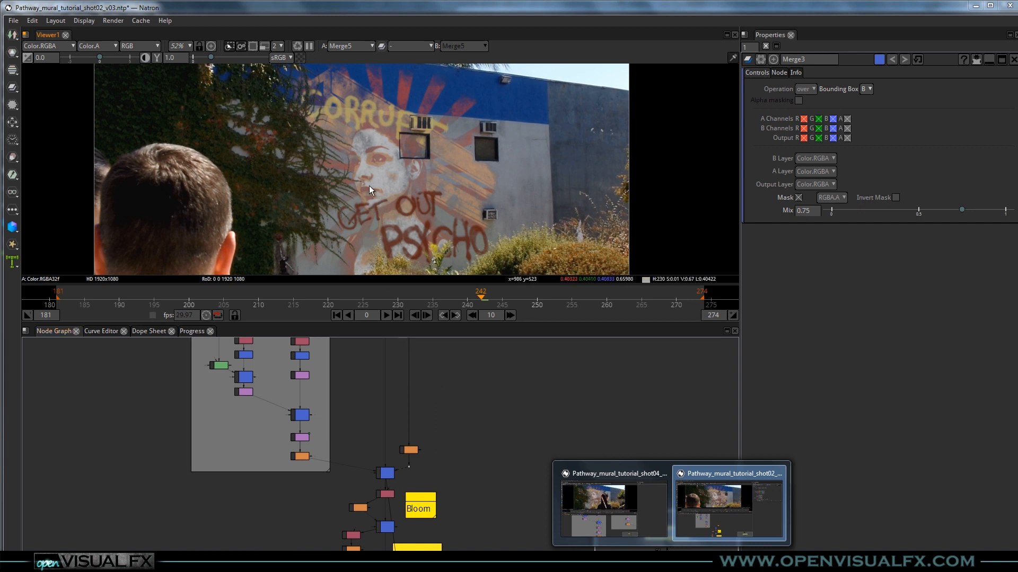
left_click(630, 498)
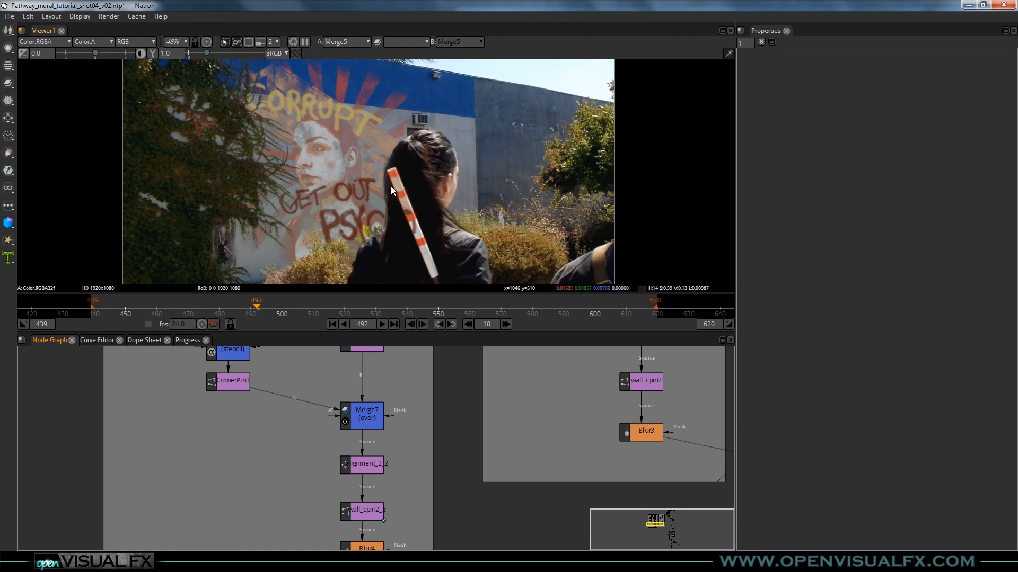
Change the Bloom backdrop's node color to yellow.
scroll(534, 482, "down", 3)
left_click_drag(539, 489, 295, 391)
left_click_drag(481, 521, 378, 408)
scroll(433, 427, "up", 2)
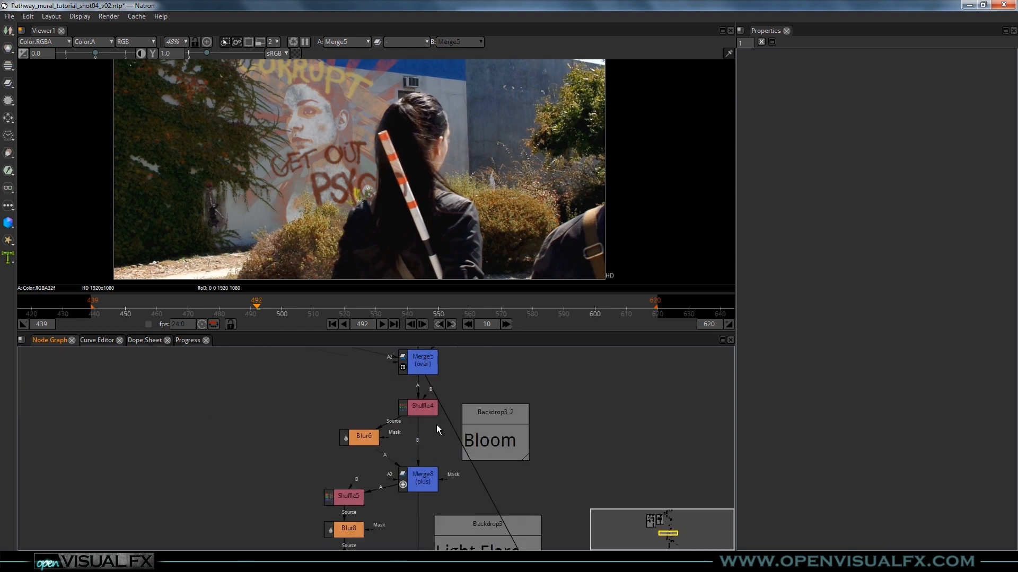
left_click(492, 419)
left_click(875, 55)
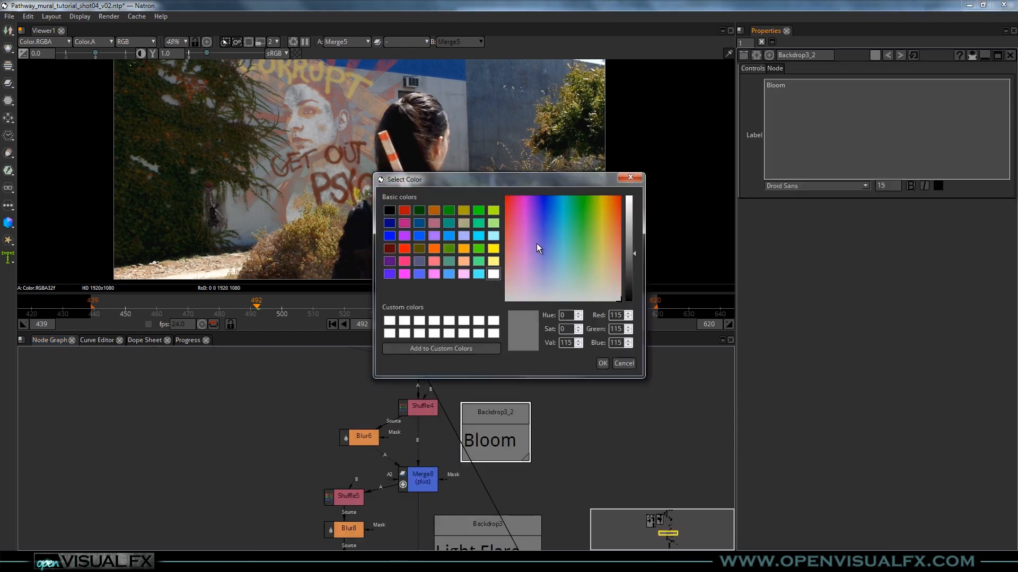
left_click(493, 249)
left_click(602, 364)
Change the Light Flare backdrop's node color to yellow to match the Bloom backdrop.
left_click(487, 526)
left_click(875, 55)
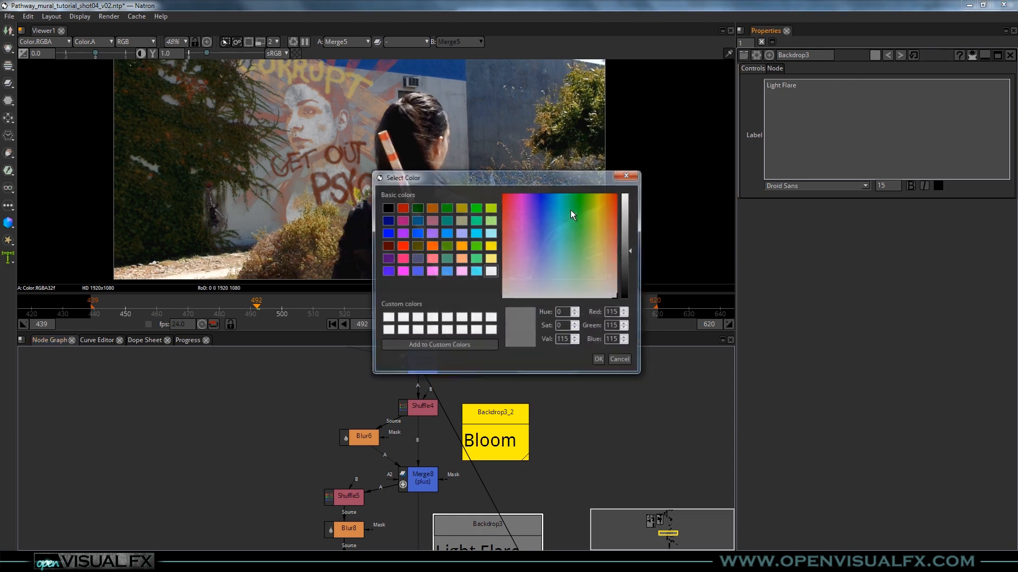
left_click(491, 246)
left_click(597, 359)
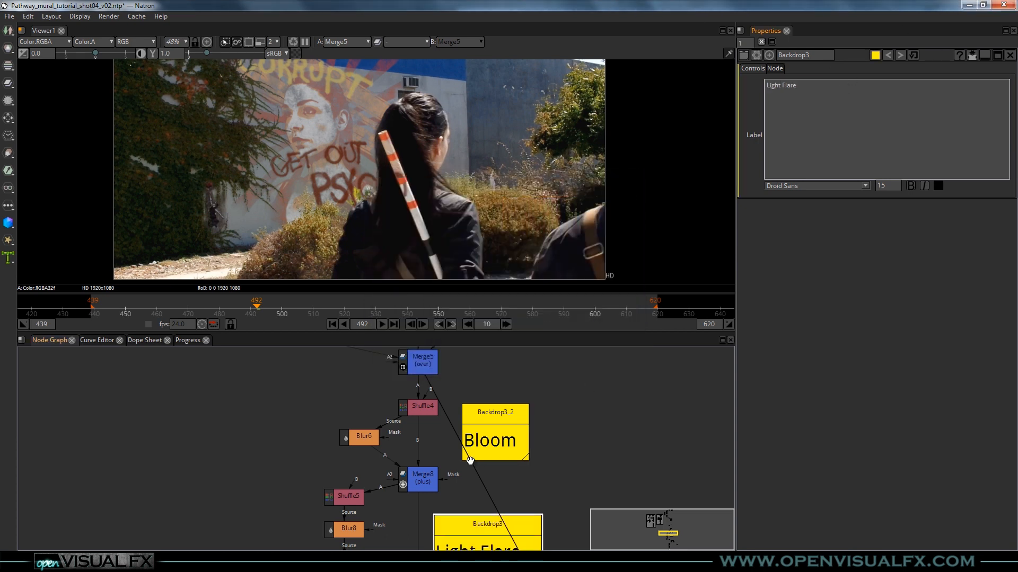
View the Merge8 node's output fitted in the viewer to examine the bloom effect.
scroll(467, 454, "down", 1)
left_click_drag(499, 487, 431, 444)
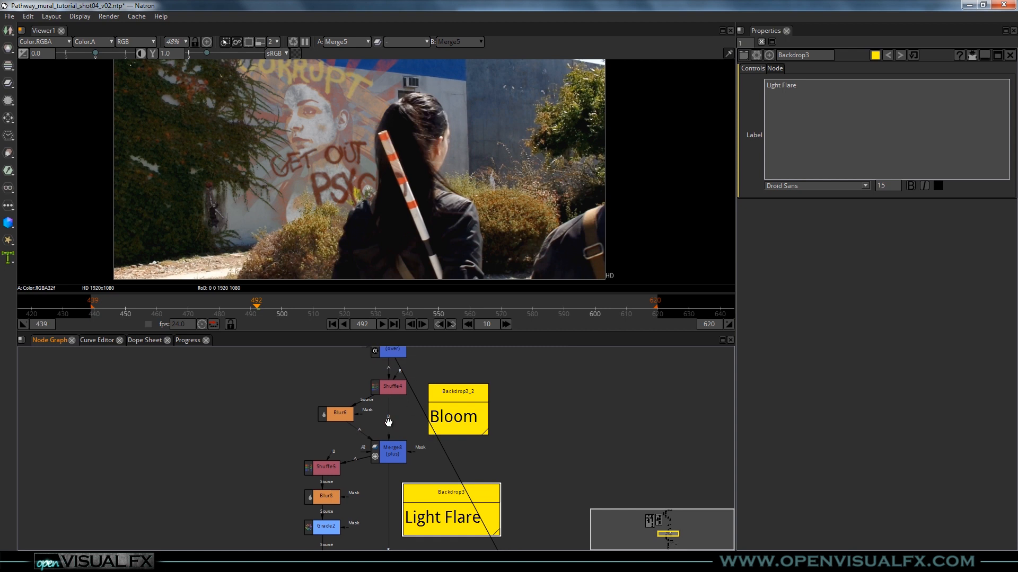
left_click(395, 455)
key("1")
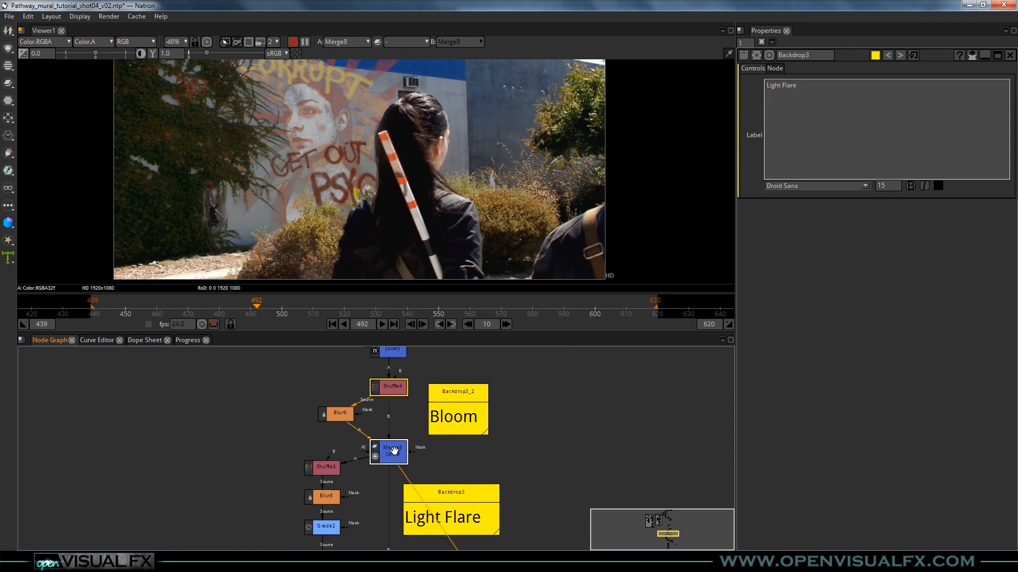
key("f")
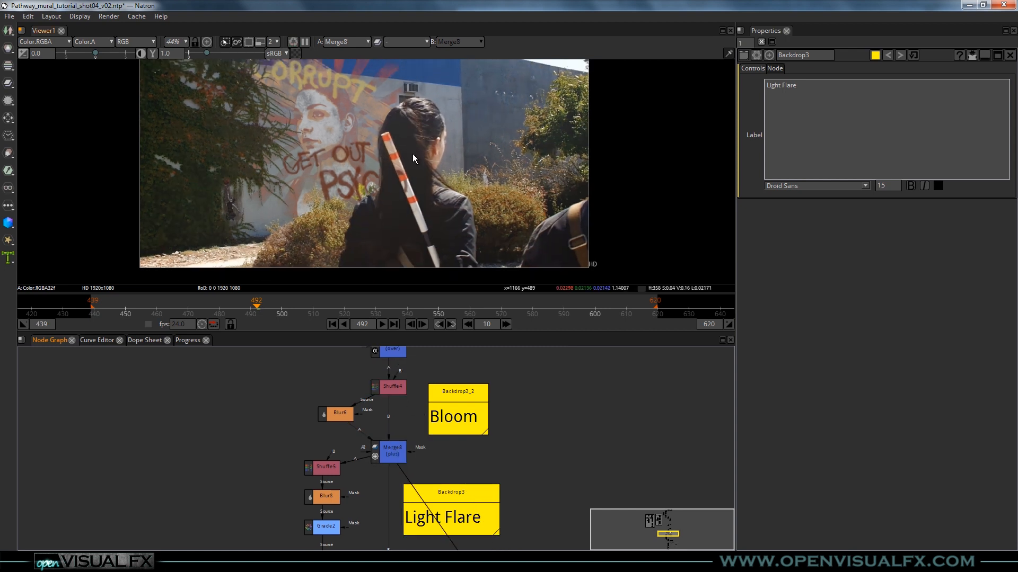
key("f")
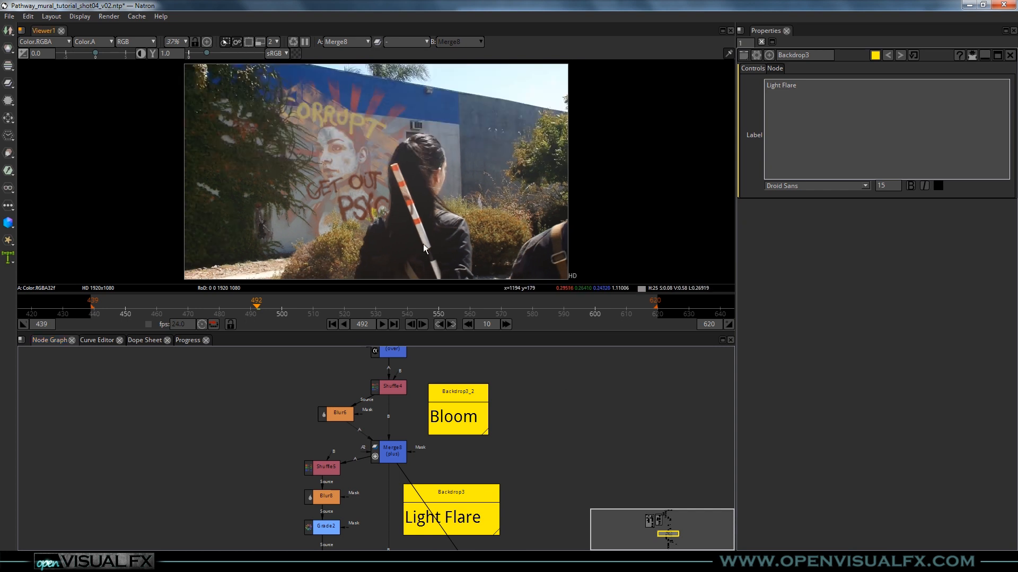
Check the Merge9 output at the end of the Light Flare chain and return the viewer to Merge8.
left_click(395, 456)
left_click_drag(430, 466, 386, 343)
left_click_drag(374, 511, 371, 469)
left_click(348, 492)
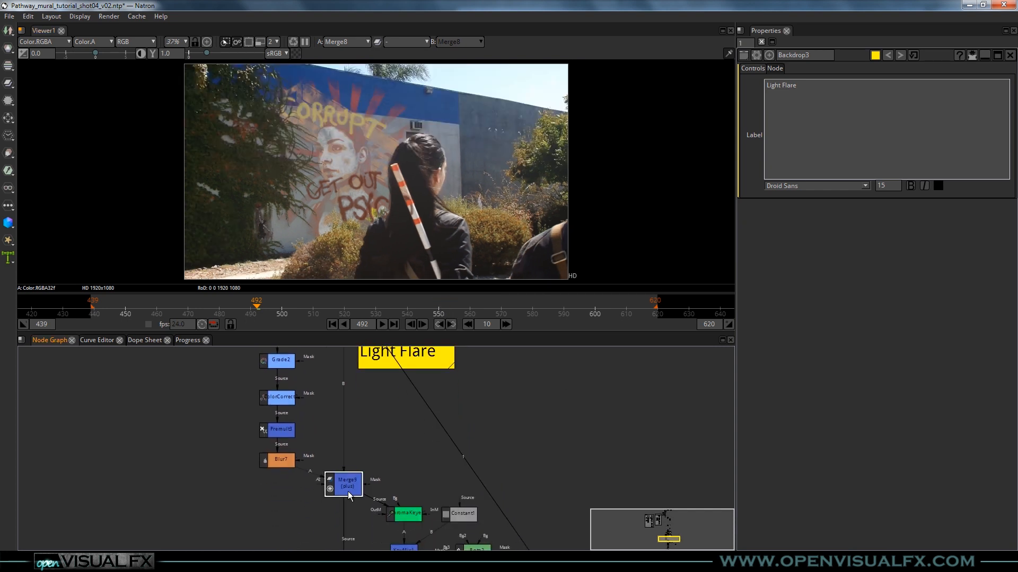
key("1")
left_click_drag(393, 399, 409, 467)
scroll(331, 396, "down", 1)
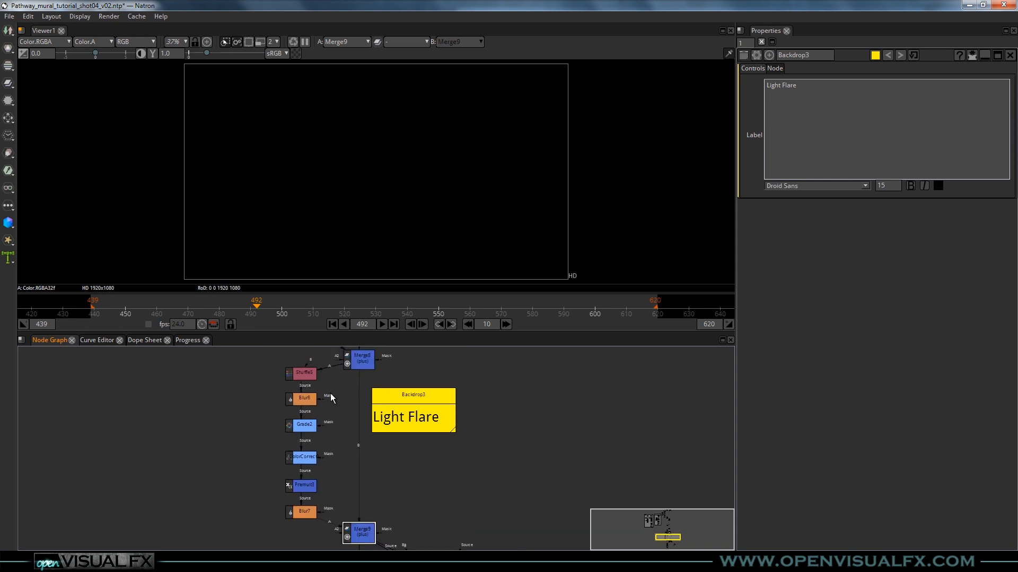
left_click(356, 362)
key("1")
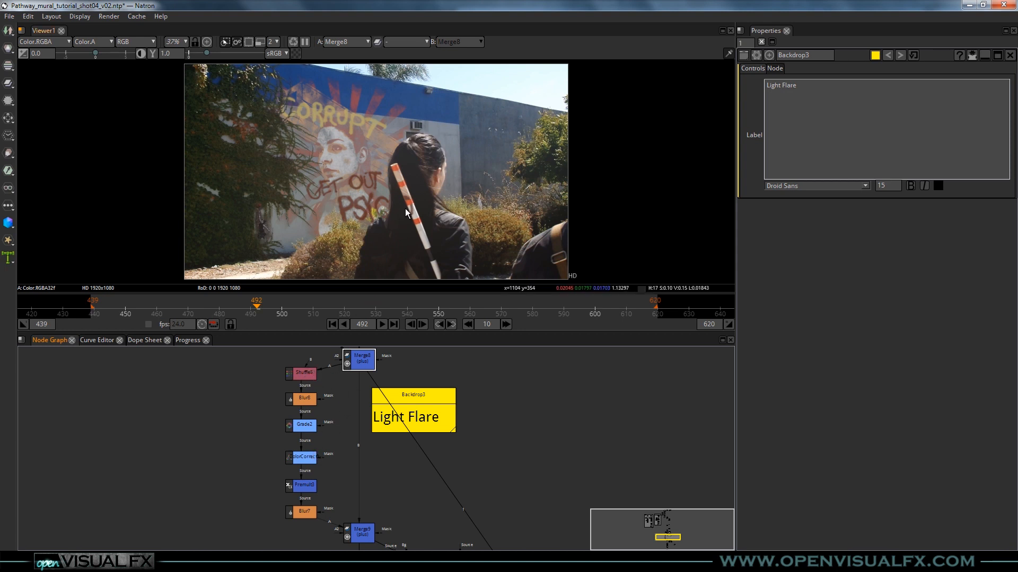
View Shuffle5 and compare its alpha channel with the node disabled and enabled.
left_click(300, 377)
key("1")
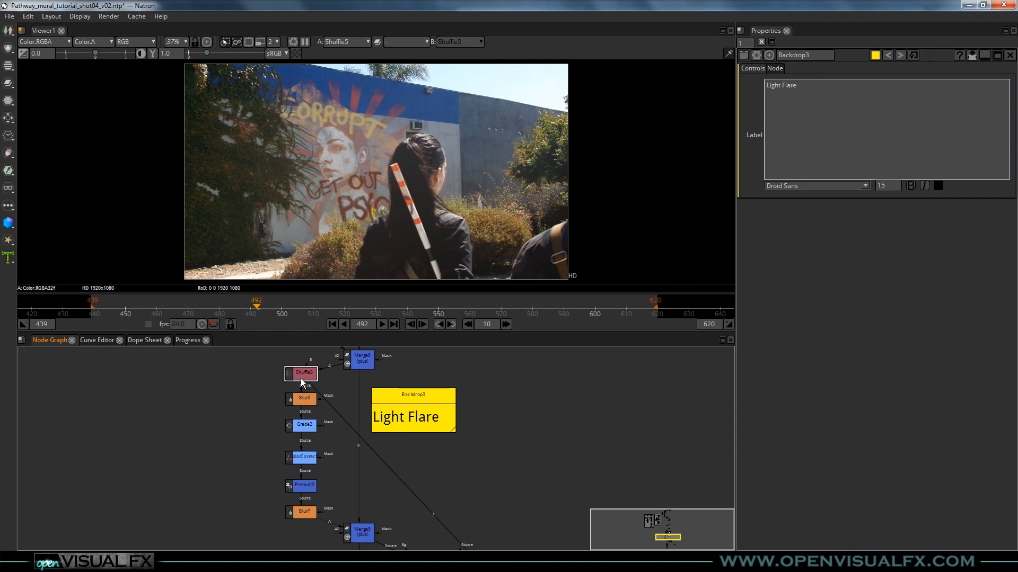
double_click(301, 378)
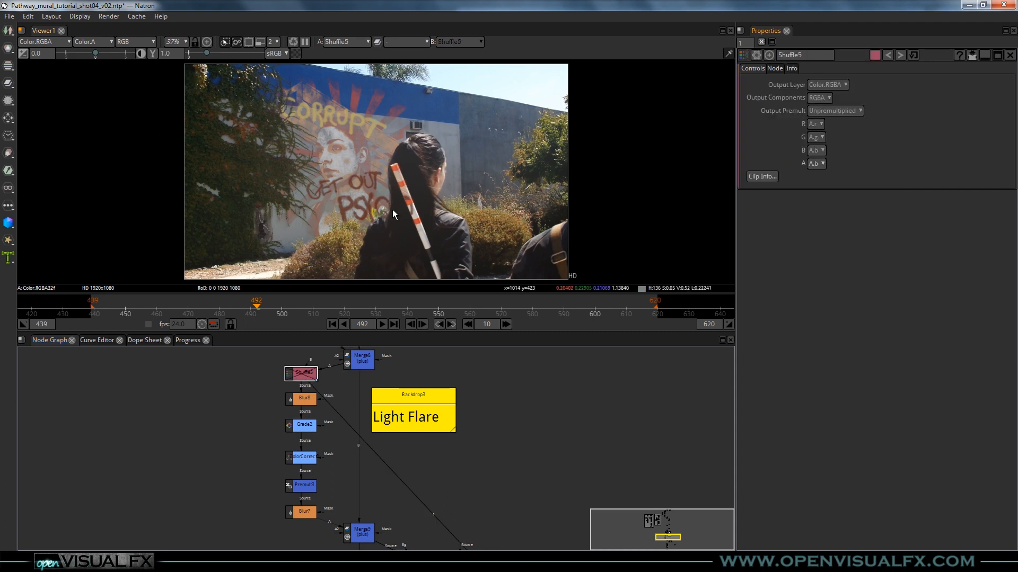
key("a")
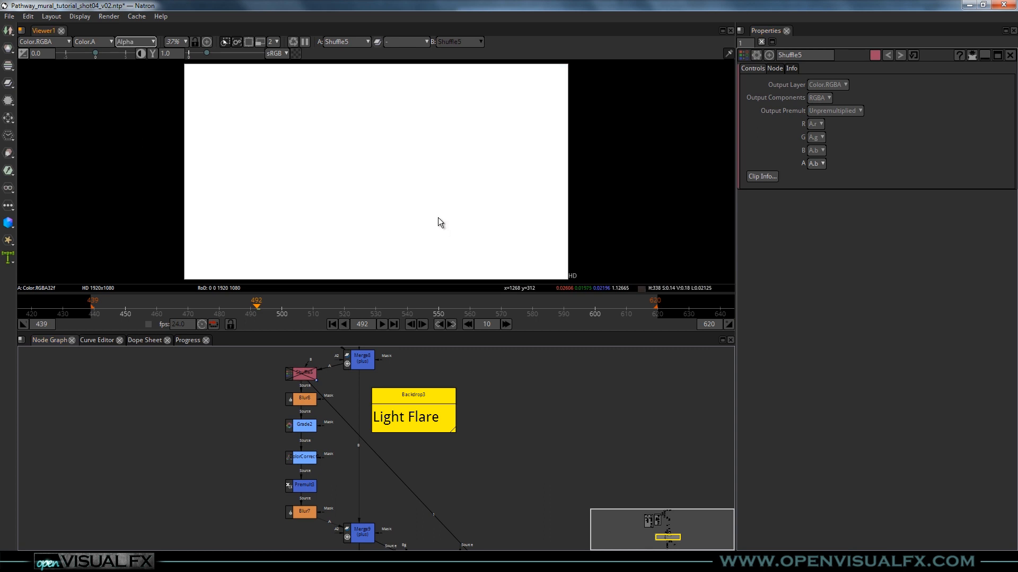
key("a")
left_click(306, 374)
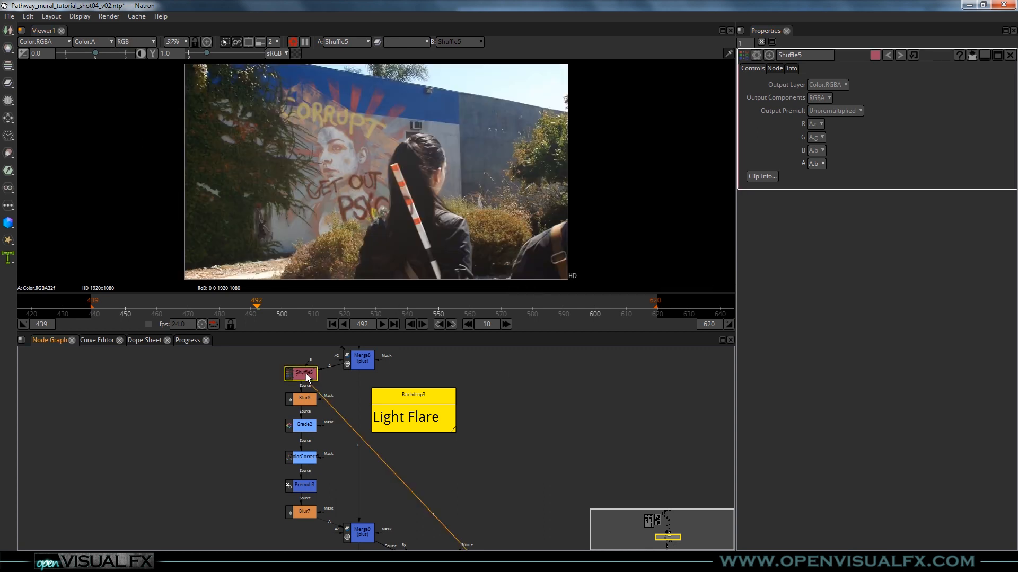
key("a")
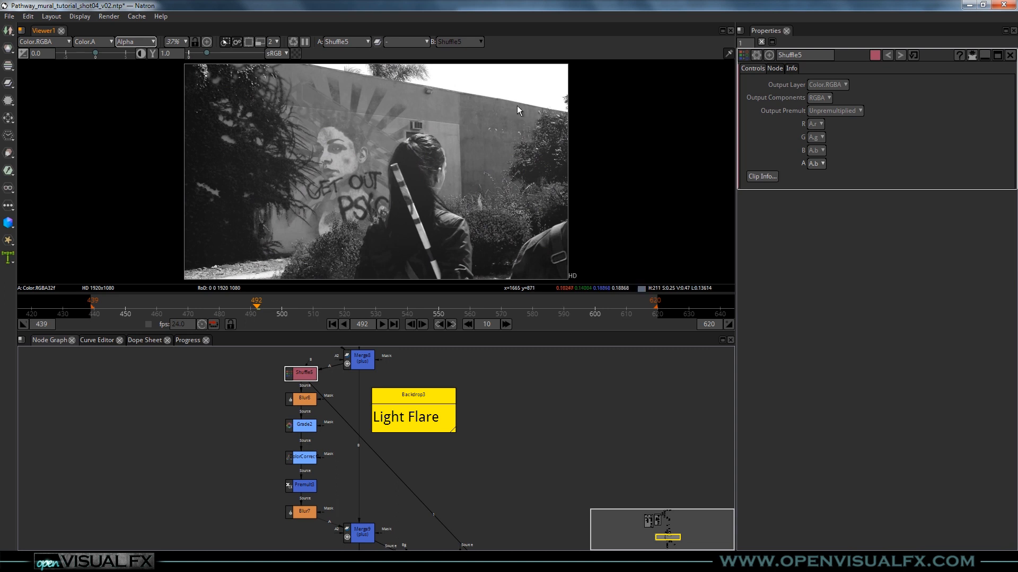
View the alpha outputs of Blur6, Grade2 and the ColorCorrect node, and Premult3's RGB output, along the Light Flare chain.
left_click(300, 401)
key("1")
left_click(306, 427)
key("1")
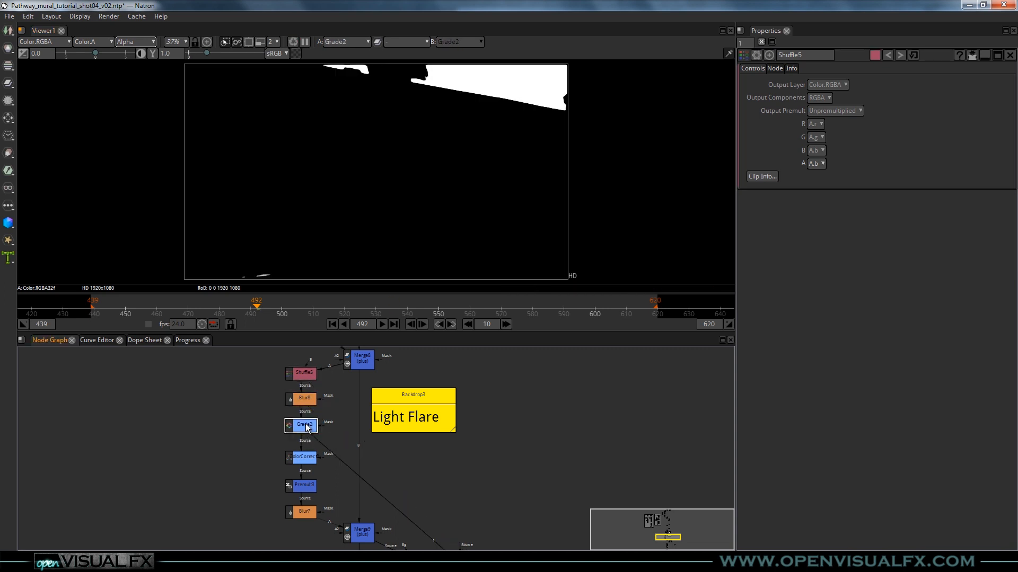
left_click(302, 457)
key("1")
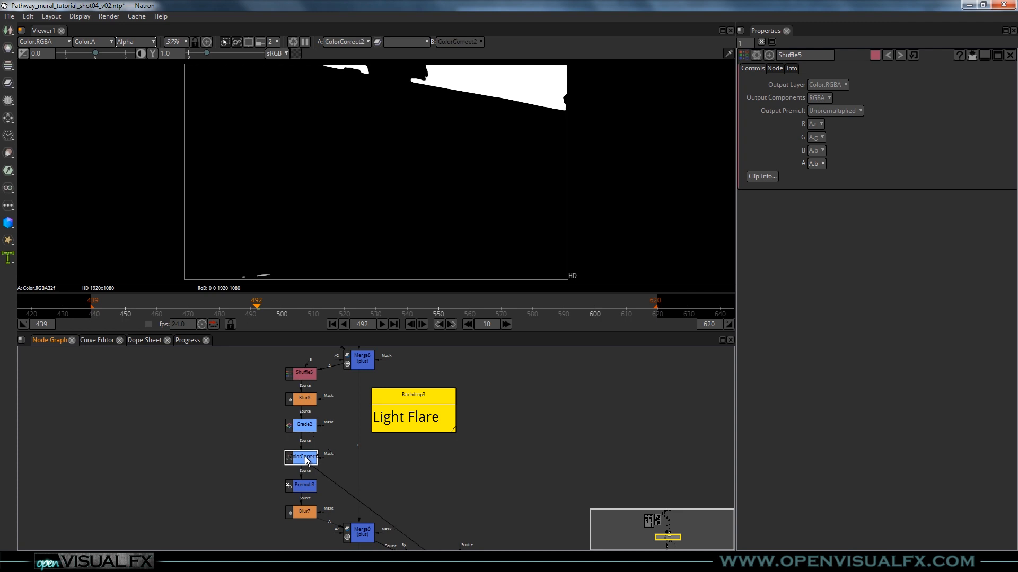
key("a")
left_click(308, 488)
key("1")
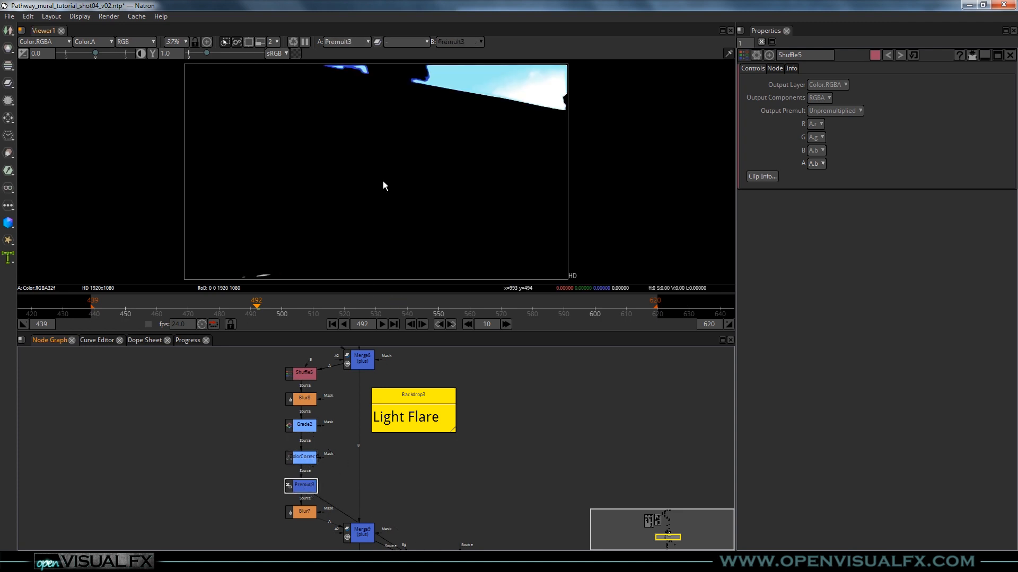
View Blur7's output and open its settings.
left_click(305, 513)
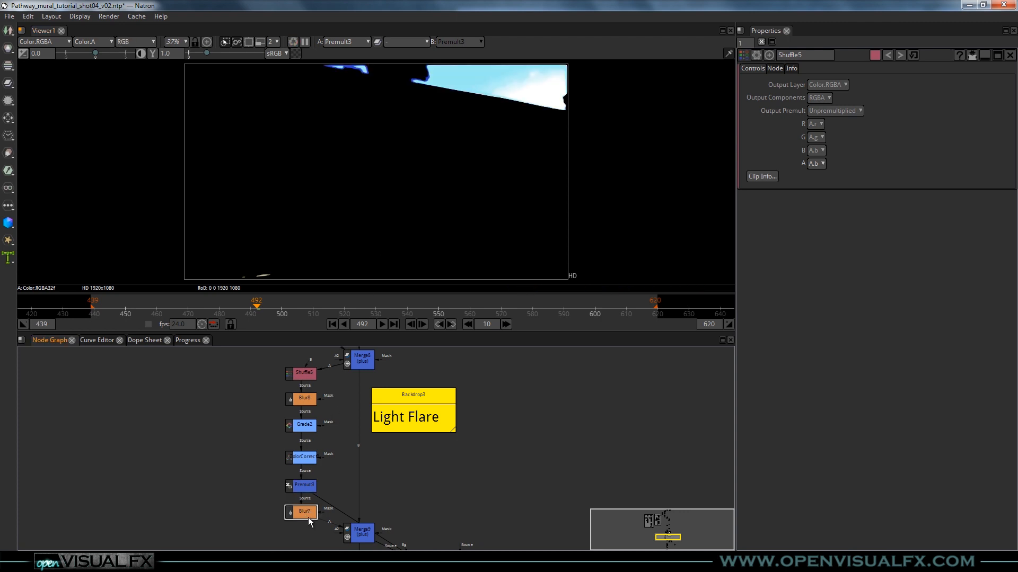
key("1")
double_click(305, 512)
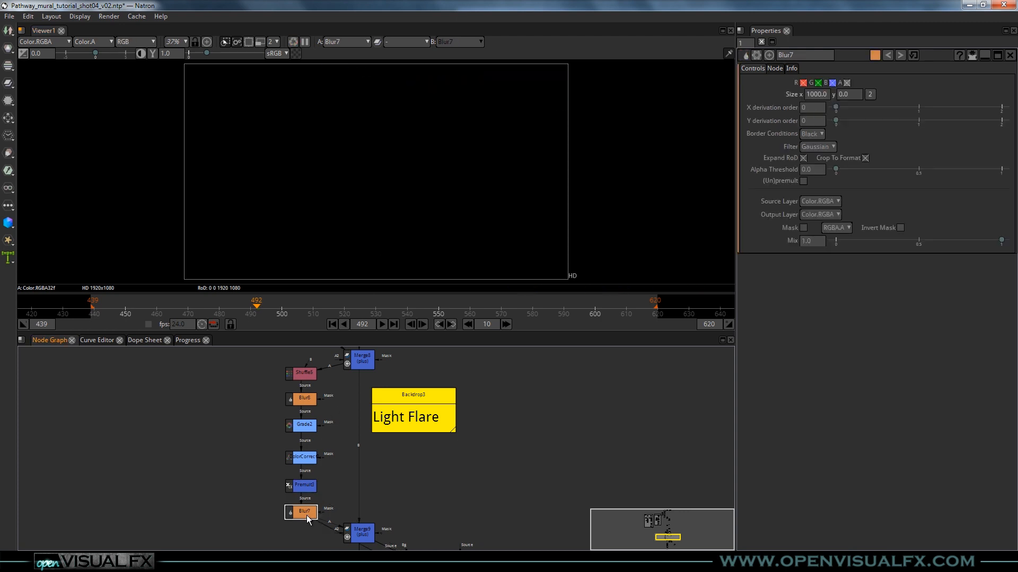
left_click_drag(314, 505, 381, 442)
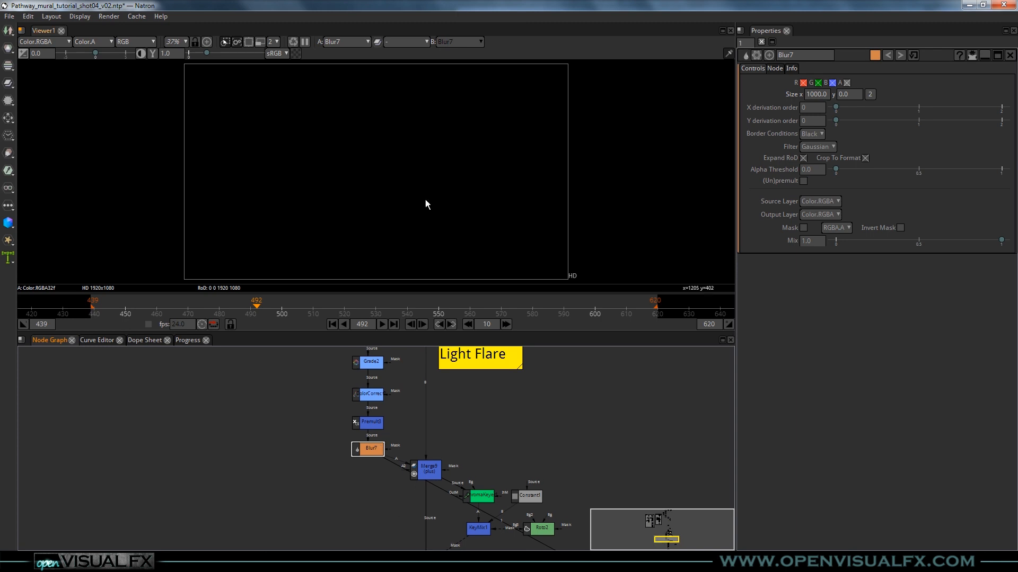
Disable Blur7 and view Merge9's output without the blur.
left_click(865, 158)
left_click(371, 450)
key("d")
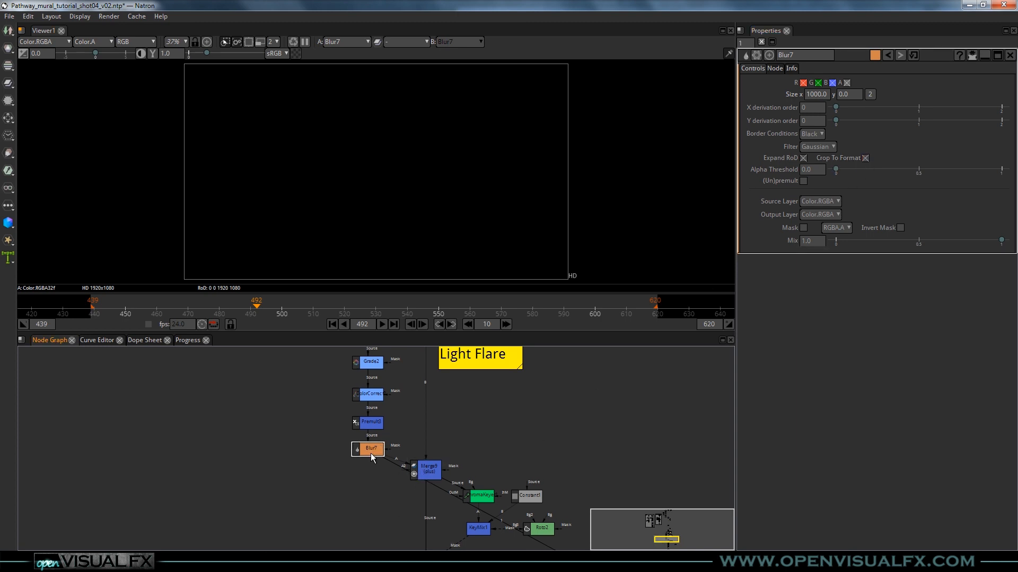
left_click(429, 470)
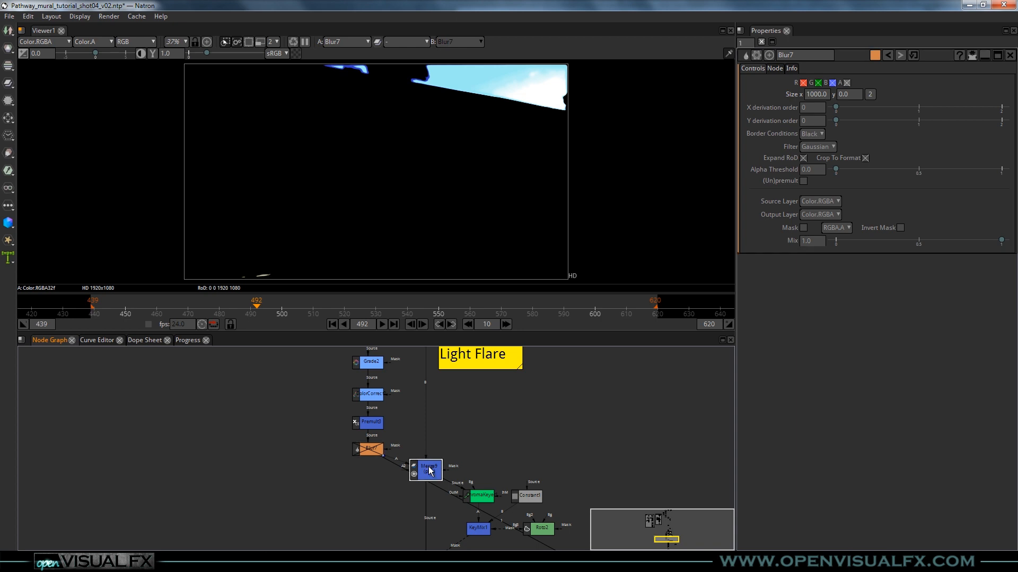
key("1")
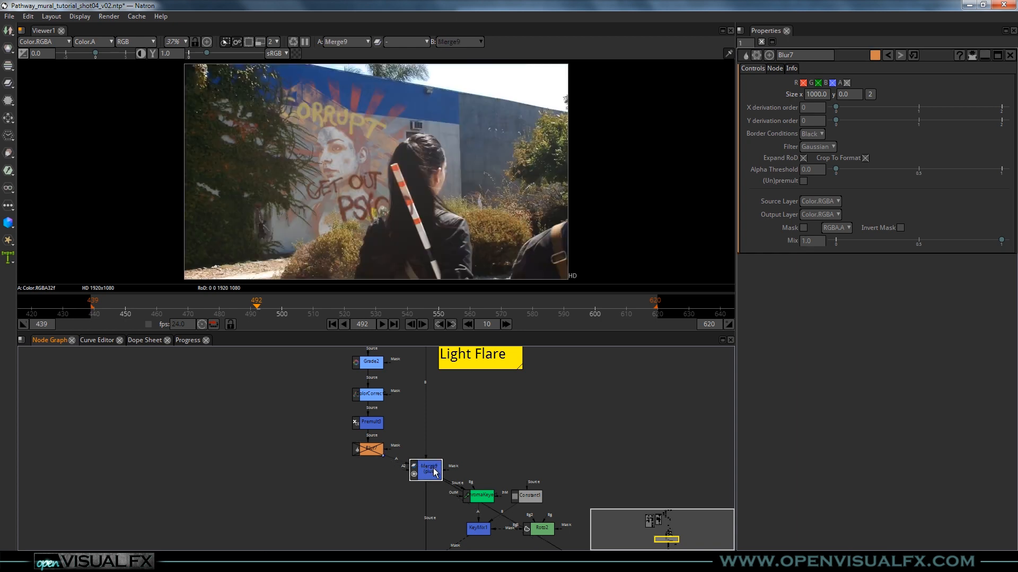
Examine the Blur7 node up close and compare it with the Blur7 node in the shot 02 project.
left_click(371, 452)
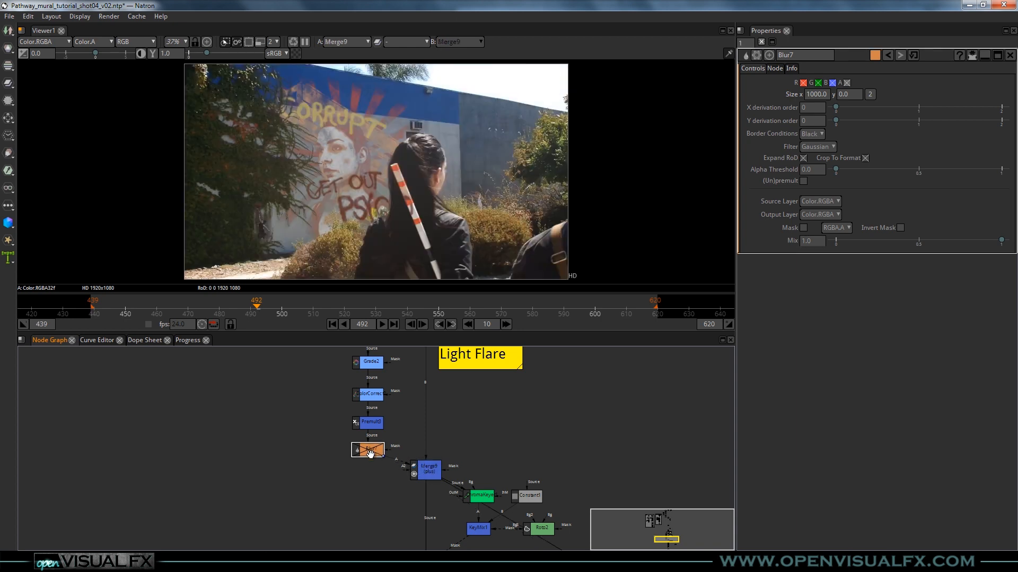
scroll(371, 453, "up", 10)
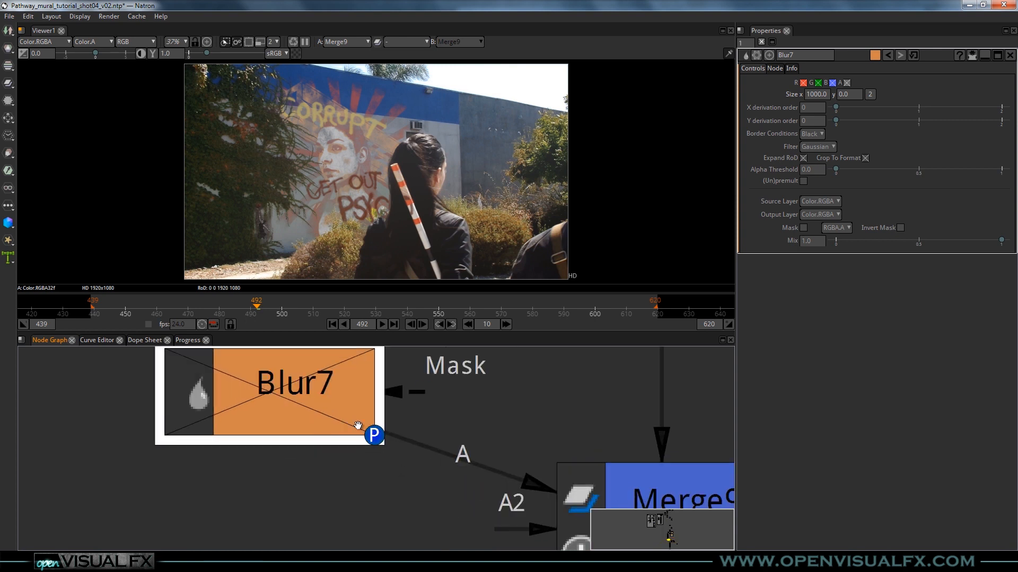
scroll(358, 425, "down", 2)
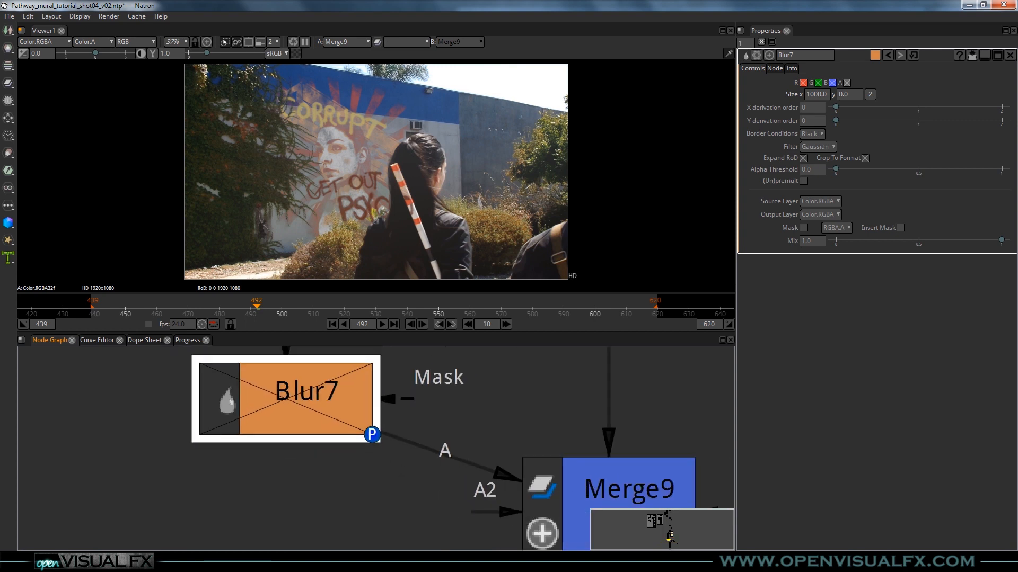
left_click(671, 562)
left_click(749, 516)
scroll(320, 468, "up", 6)
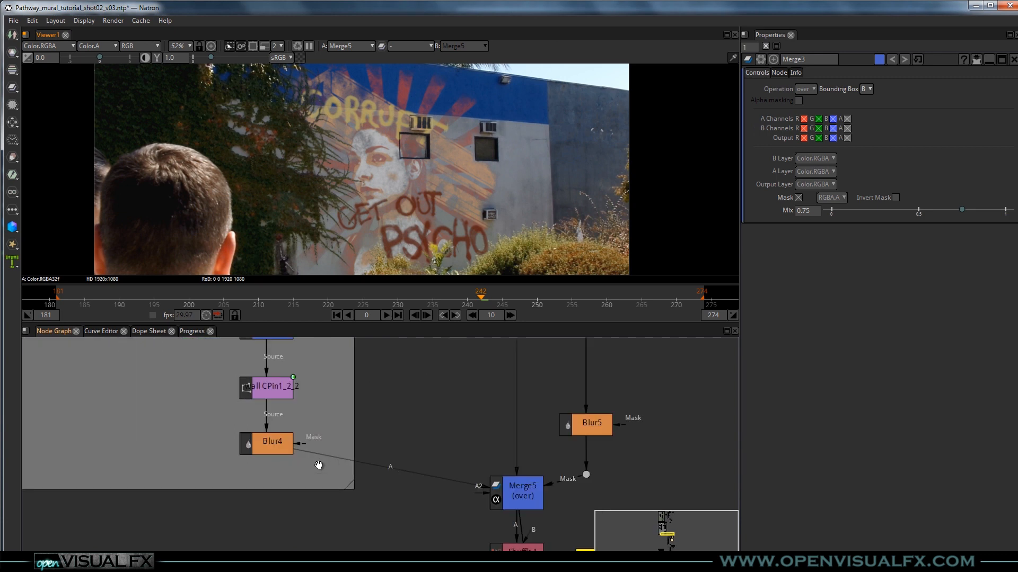
scroll(318, 466, "down", 6)
left_click_drag(359, 502, 351, 277)
scroll(342, 425, "up", 6)
left_click(391, 446)
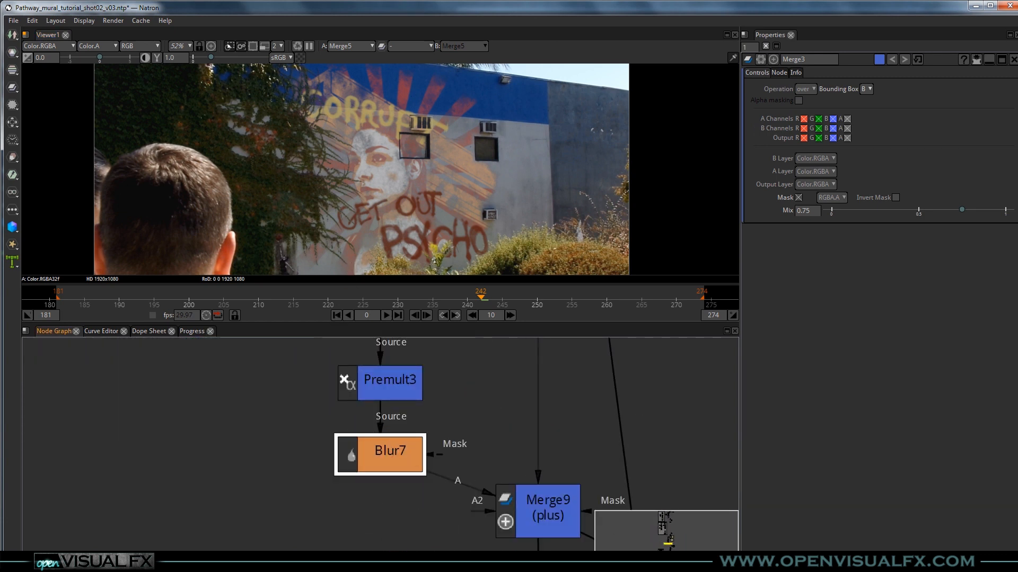
left_click(671, 562)
left_click(636, 506)
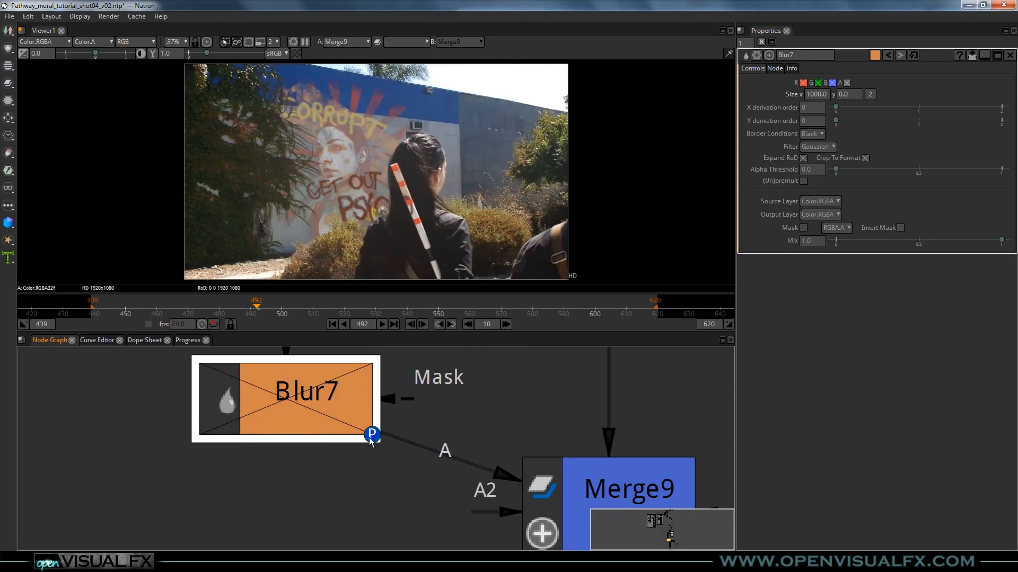
Re-enable Blur7 and check Merge9's output while switching the blur off and on.
key("ctrl+e")
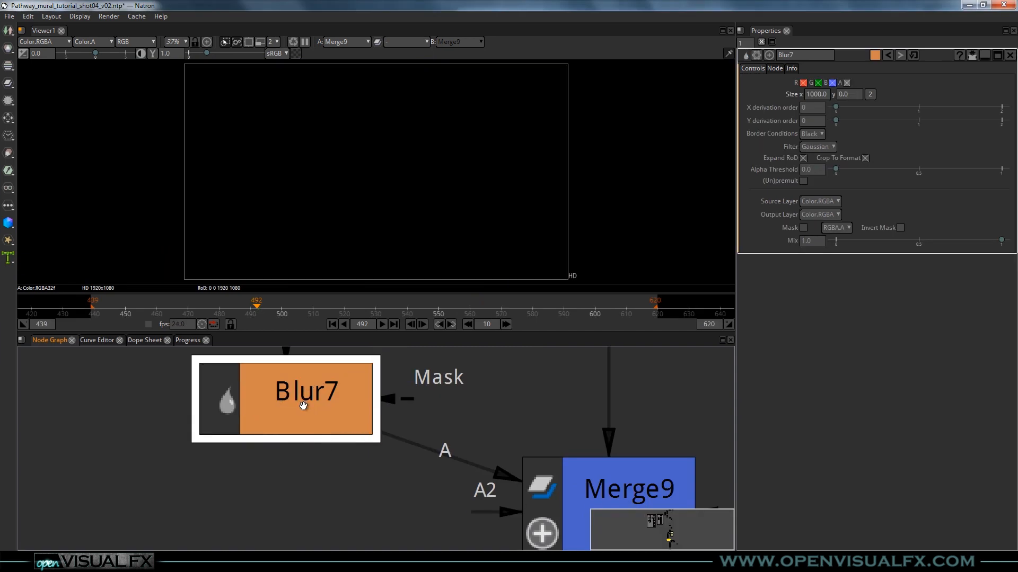
scroll(303, 404, "down", 3)
left_click_drag(303, 404, 329, 457)
key("d")
key("d")
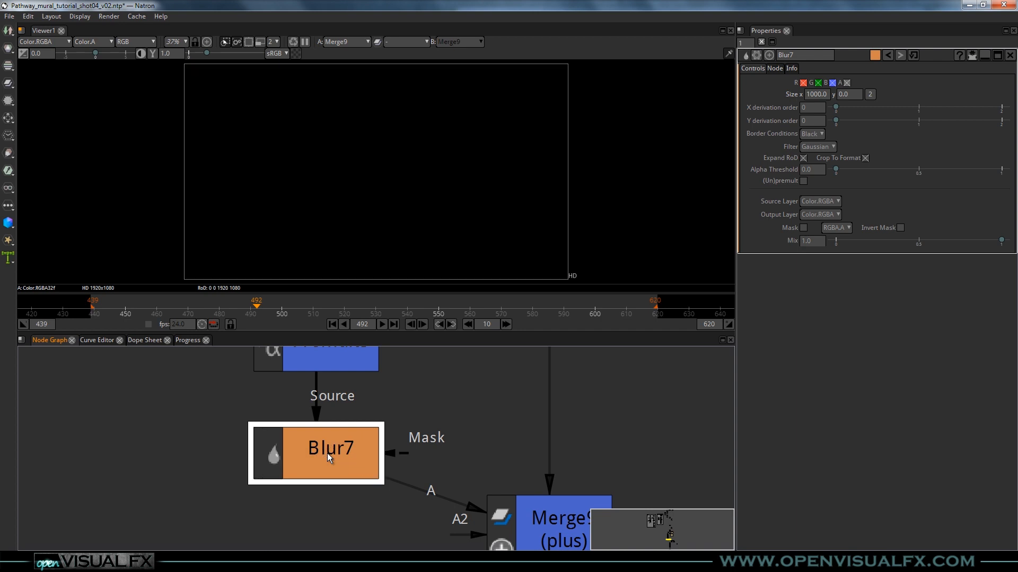
scroll(327, 454, "down", 3)
Delete Blur7 and insert a new Blur node between Premult3 and Merge9.
double_click(816, 94)
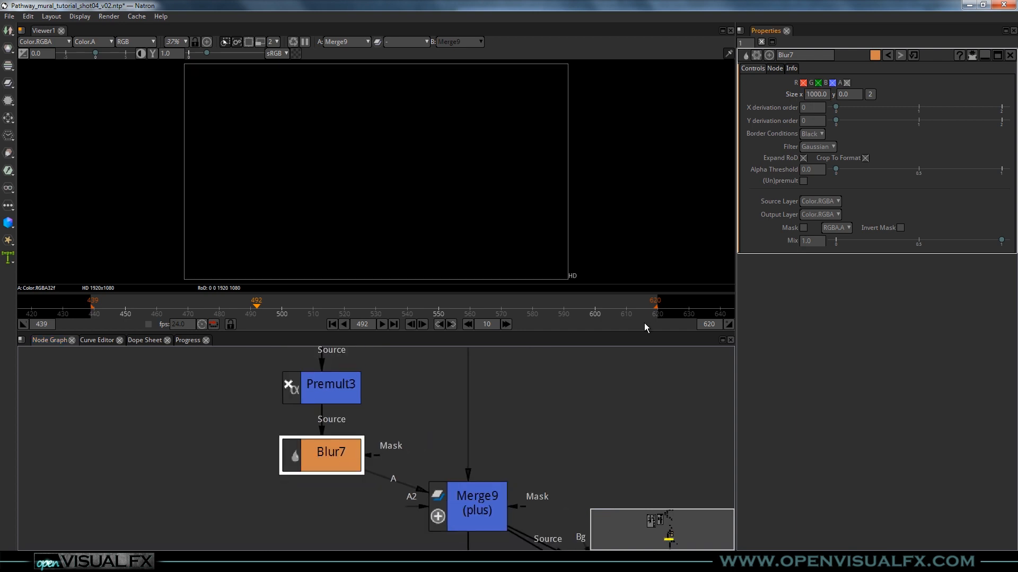
key("Delete")
left_click(332, 390)
key("b")
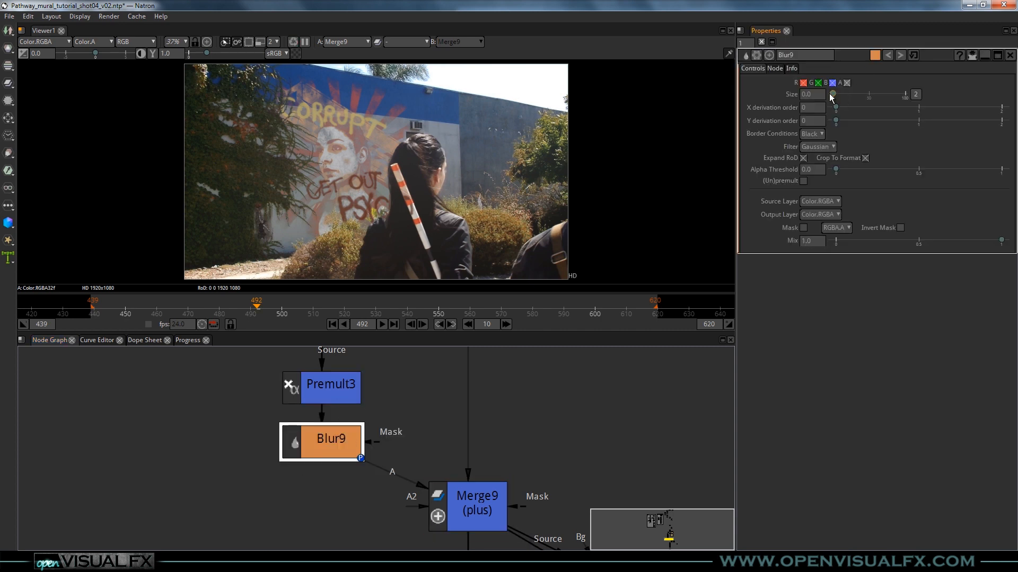
Split the new blur's size into separate x and y values and set x to 1000.
left_click(916, 94)
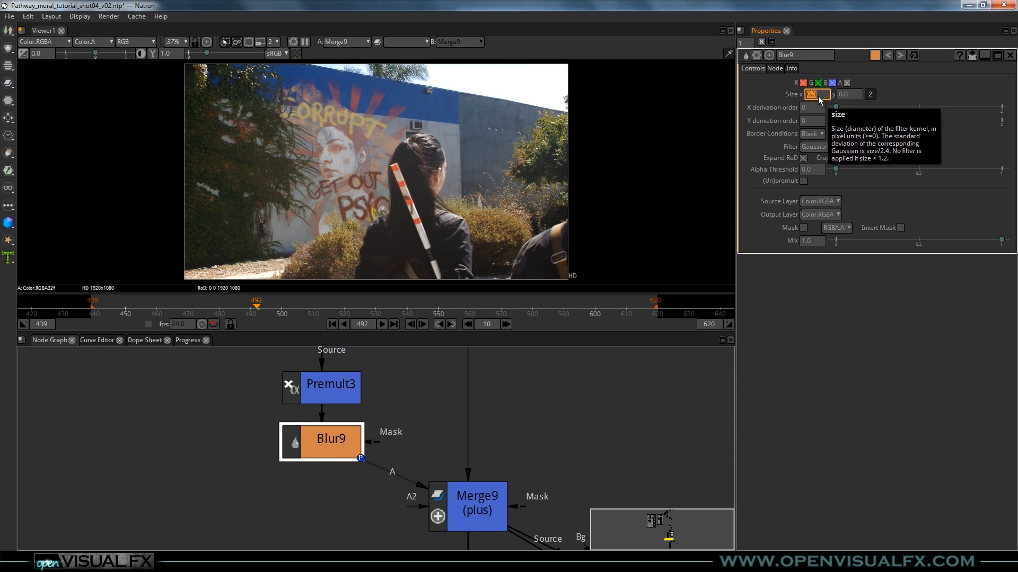
type("1000")
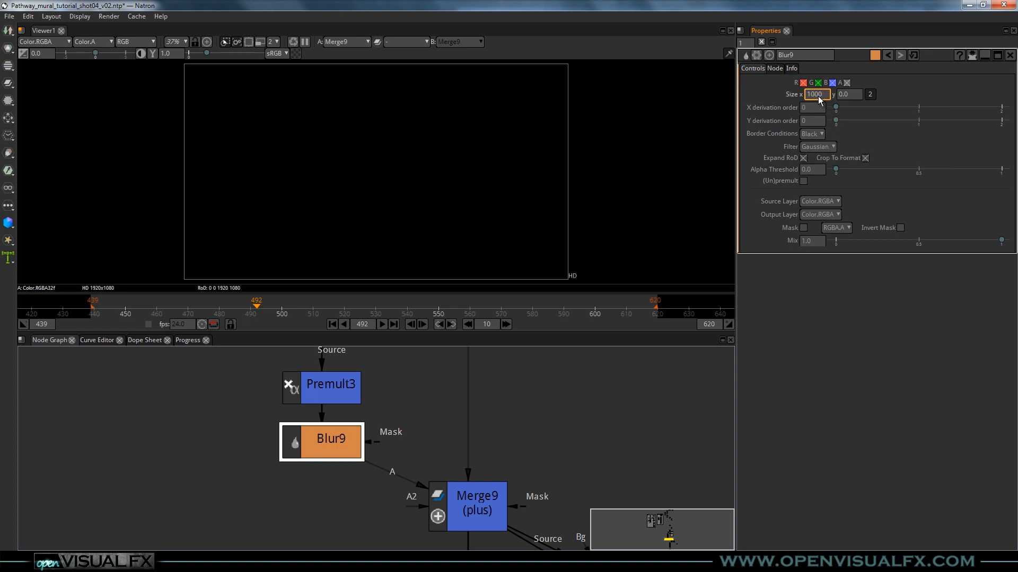
left_click(853, 416)
Compare the outputs of Premult3 and Blur9 in the viewer.
left_click(330, 395)
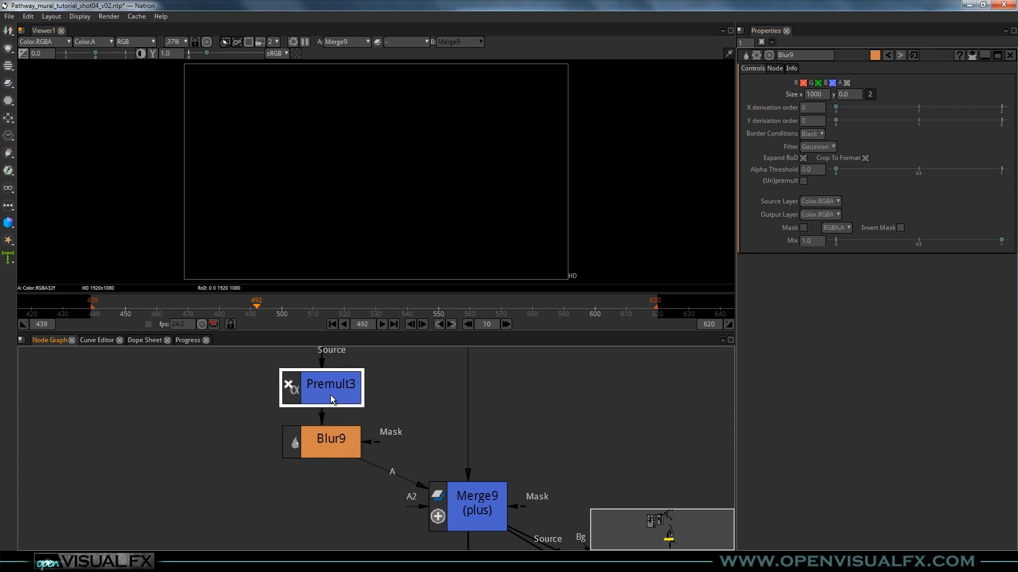
key("1")
left_click(335, 444)
key("1")
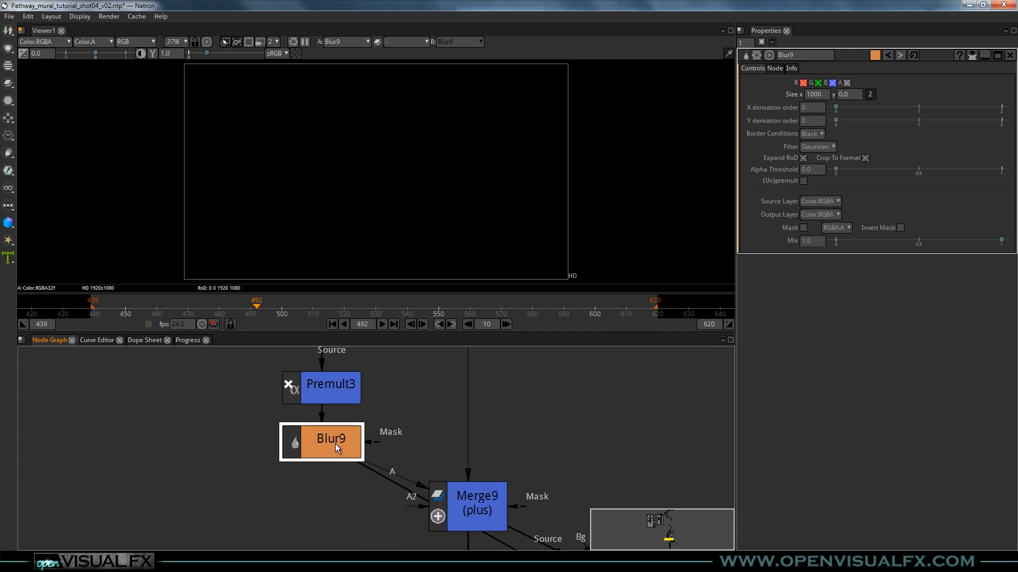
Test Blur9's Expand RoD and Crop To Format options by switching each off and back on.
left_click(801, 134)
left_click(753, 155)
left_click(803, 159)
left_click(804, 159)
left_click(865, 159)
left_click(866, 159)
Try x sizes of 500, 800 and 750 on Blur9.
left_click(343, 394)
left_click(340, 440)
double_click(817, 95)
type("500")
key("Return")
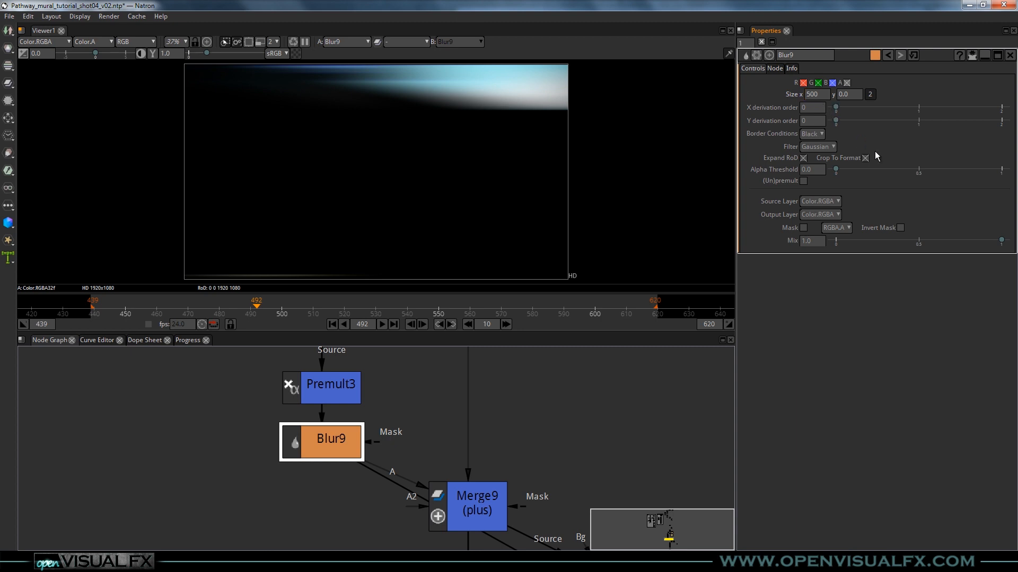
type("800")
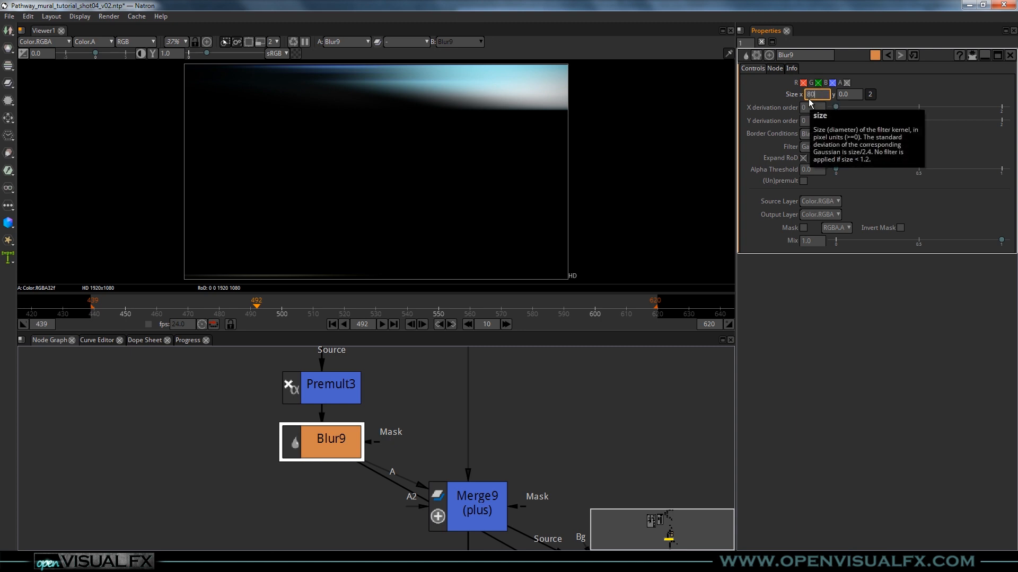
key("Return")
double_click(812, 93)
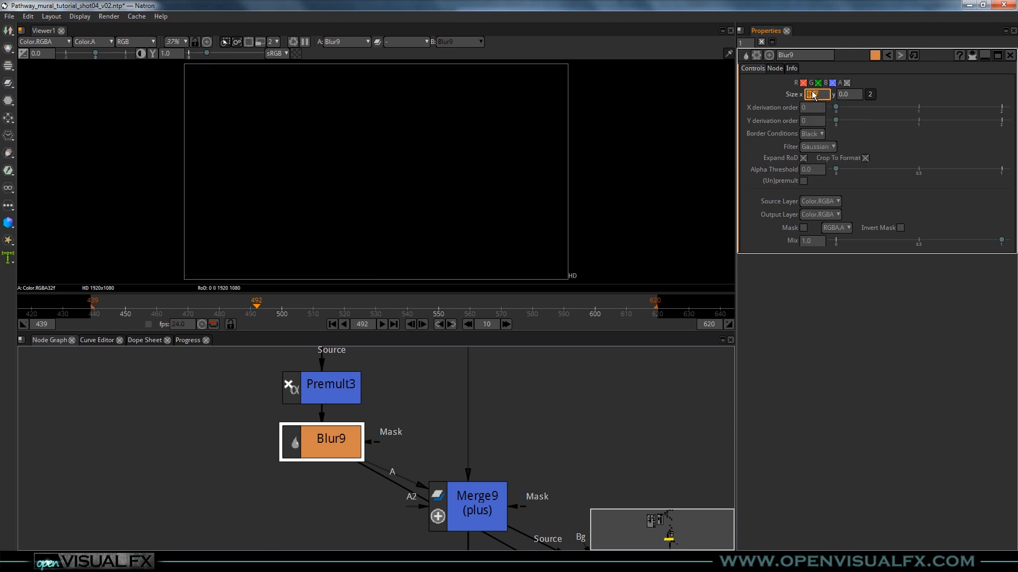
type("750")
Set Blur9's x size to 700.
double_click(813, 95)
type("700")
key("Return")
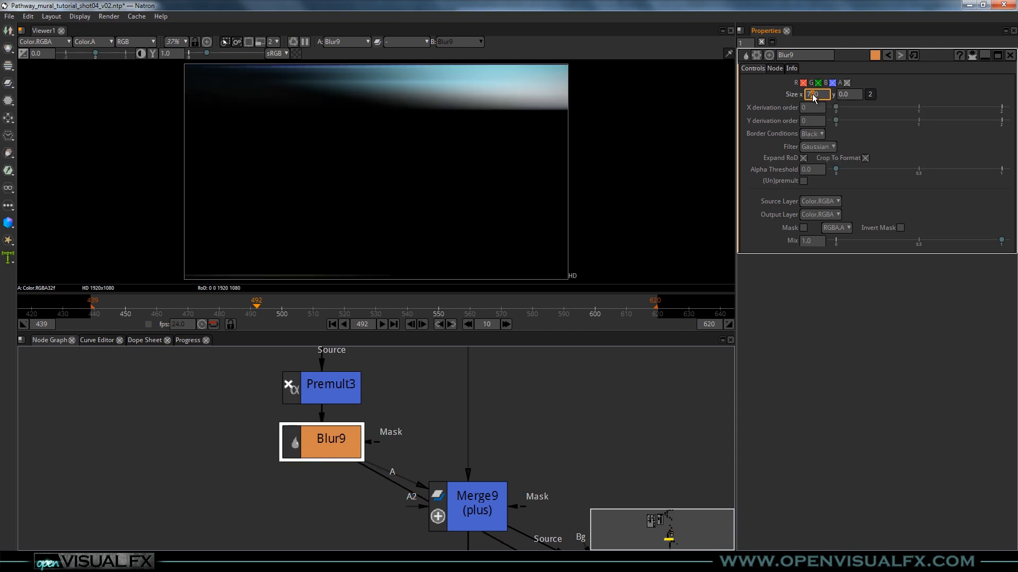
double_click(814, 97)
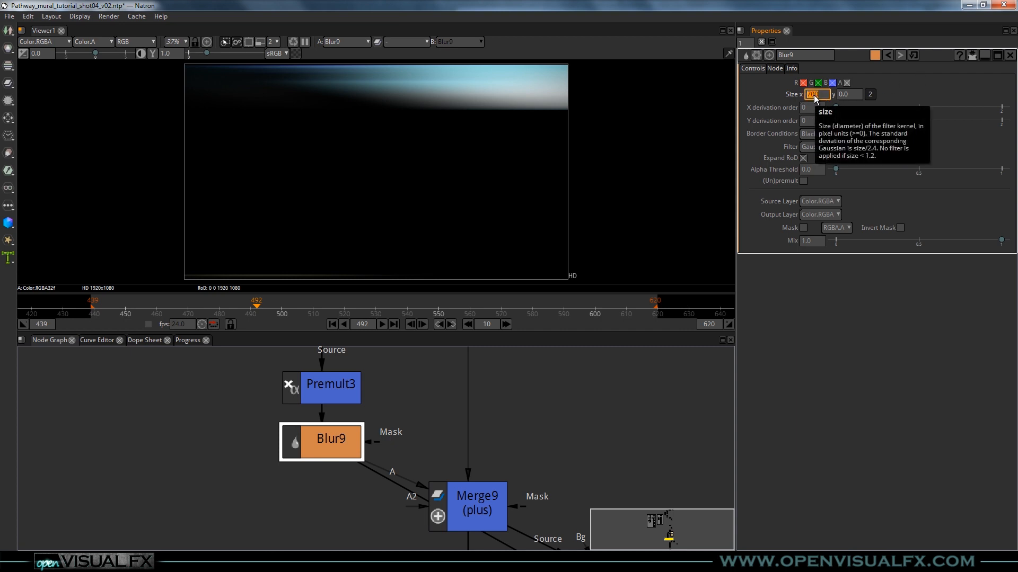
Move Merge9 and the nodes downstream of it lower in the node graph to make room below Blur9.
scroll(392, 452, "down", 2)
scroll(454, 496, "down", 5)
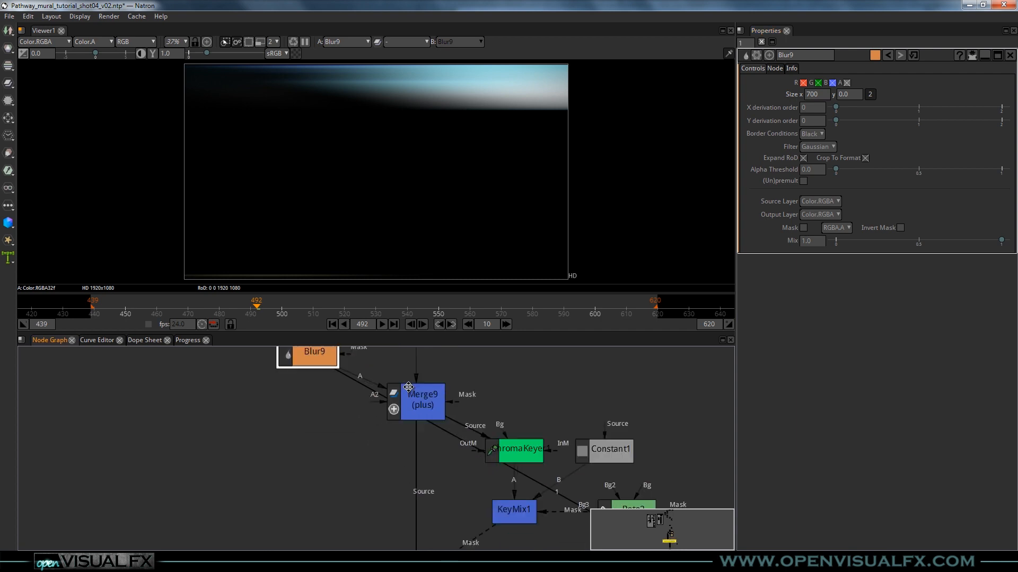
scroll(418, 441, "down", 2)
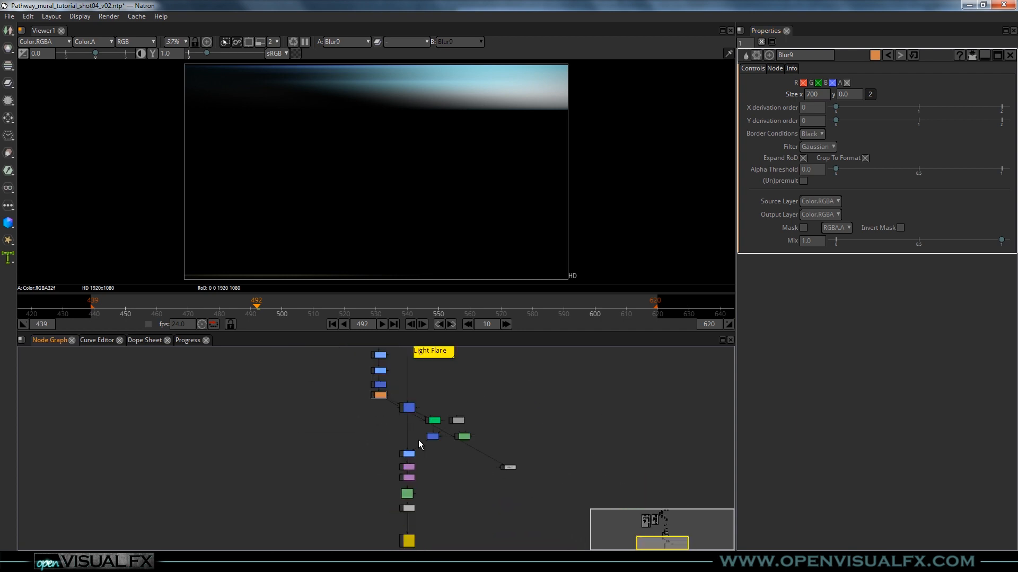
key("space")
left_click_drag(427, 391, 468, 438)
left_click_drag(551, 206, 497, 282)
left_click_drag(421, 346, 552, 136)
scroll(459, 155, "up", 2)
left_click_drag(451, 152, 456, 316)
scroll(456, 295, "up", 2)
key("space")
left_click_drag(385, 385, 374, 196)
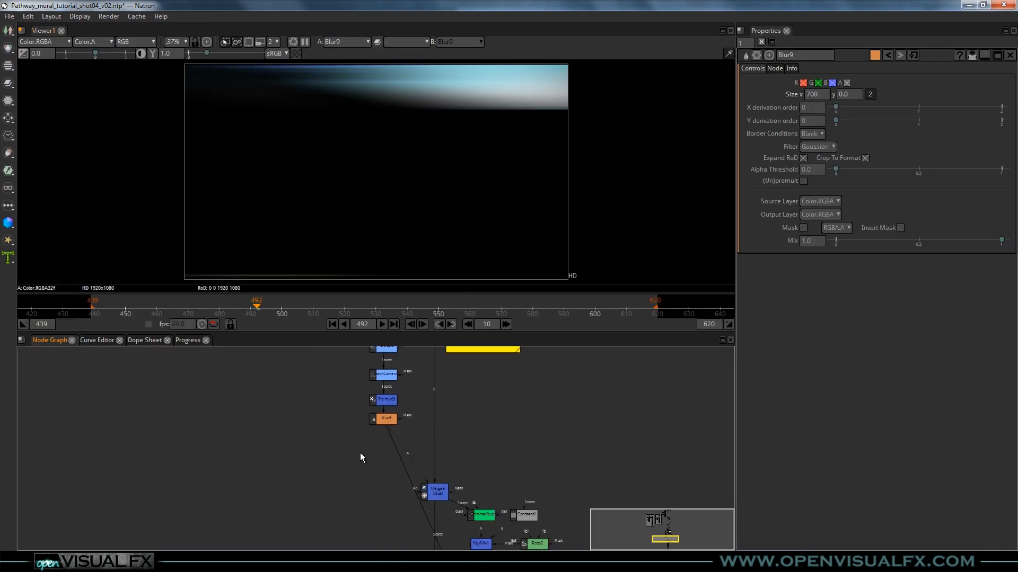
Insert a second Blur node after Blur9, split its size into x and y, and set x to 300.
scroll(389, 416, "up", 3)
left_click(392, 414)
key("b")
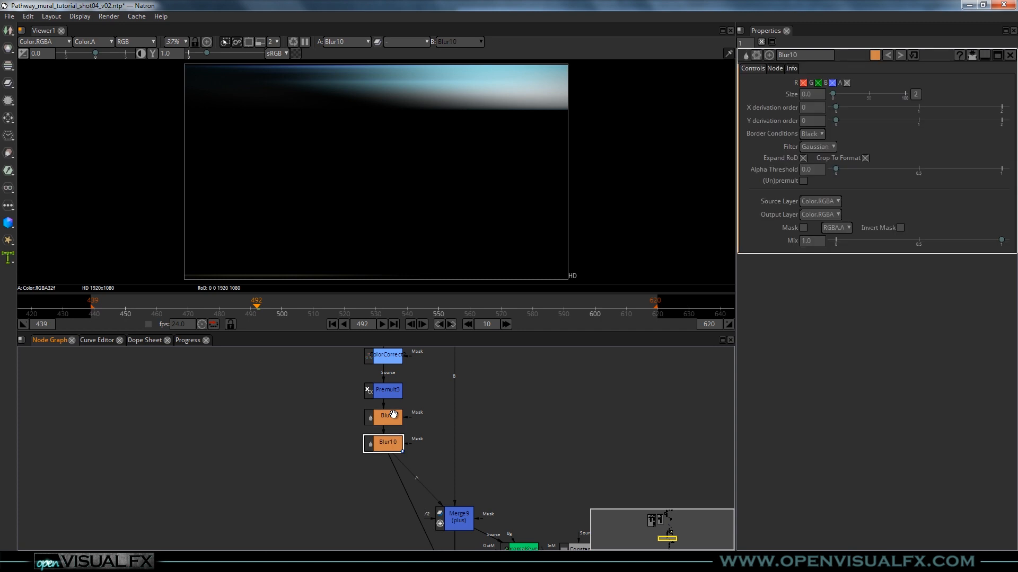
left_click(916, 94)
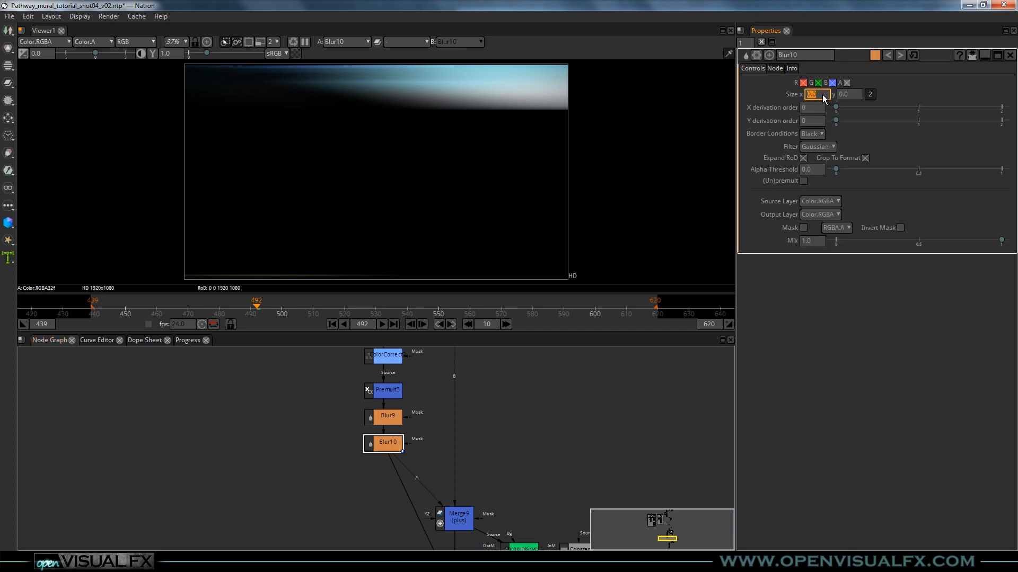
type("300")
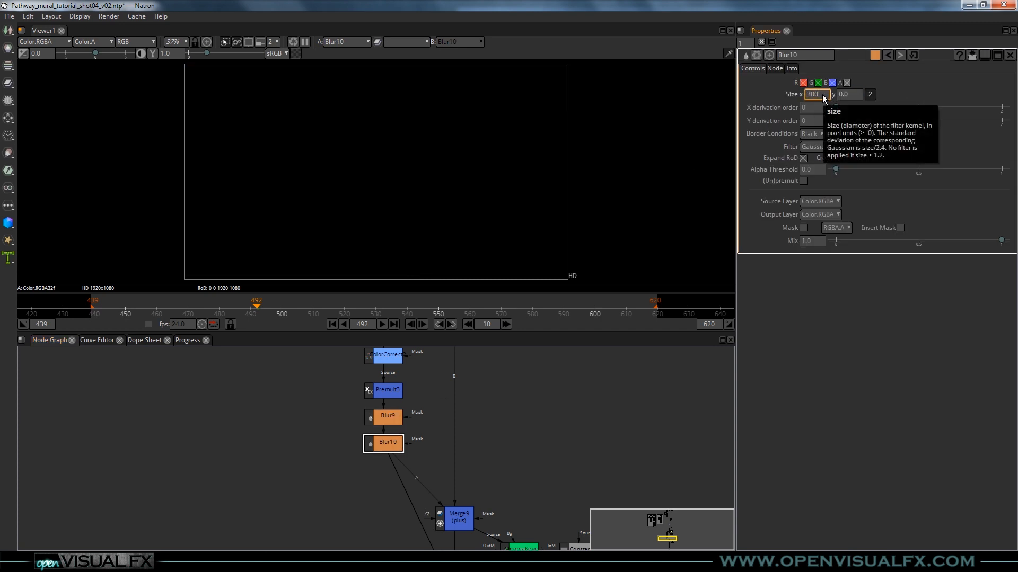
key("Return")
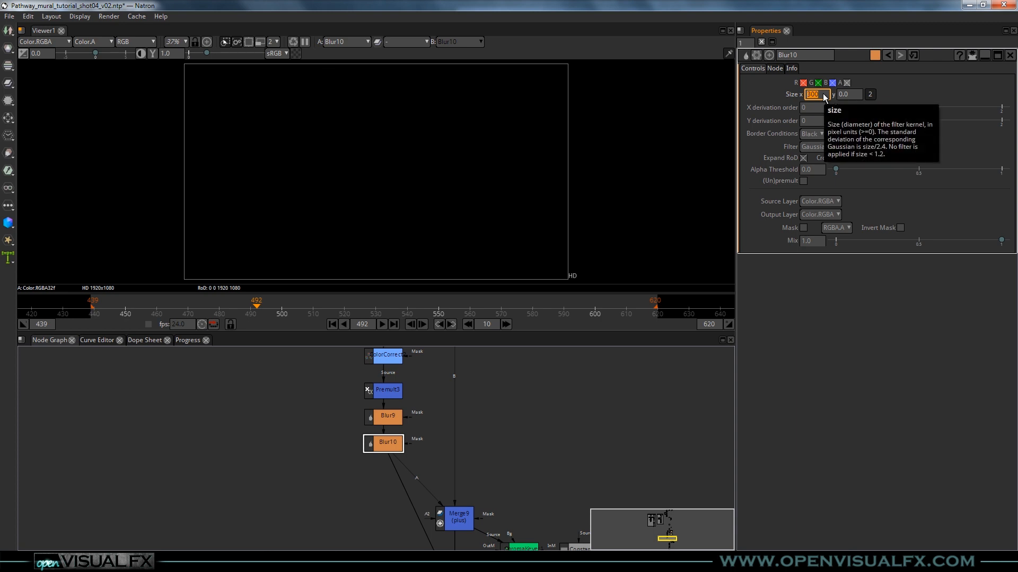
Try an x size of 100 on Blur10, delete that node, and reopen Blur9's settings.
type("1")
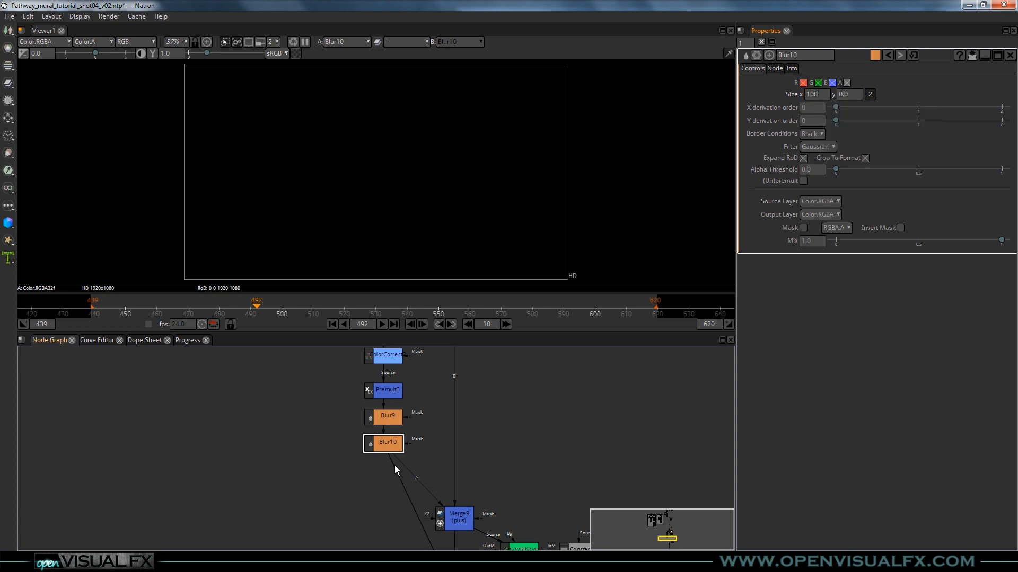
key("Delete")
left_click_drag(393, 422, 394, 430)
double_click(395, 431)
left_click_drag(497, 386, 475, 433)
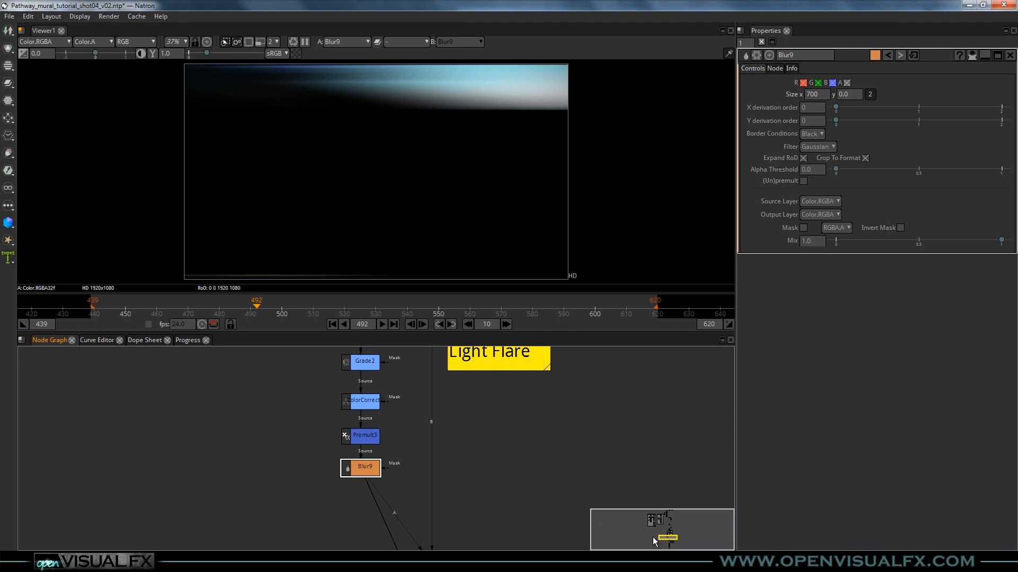
Switch to the shot02 project, inspect Blur7's size settings, and compare Premult3's output with Blur7's.
mouse_move(672, 560)
left_click(729, 506)
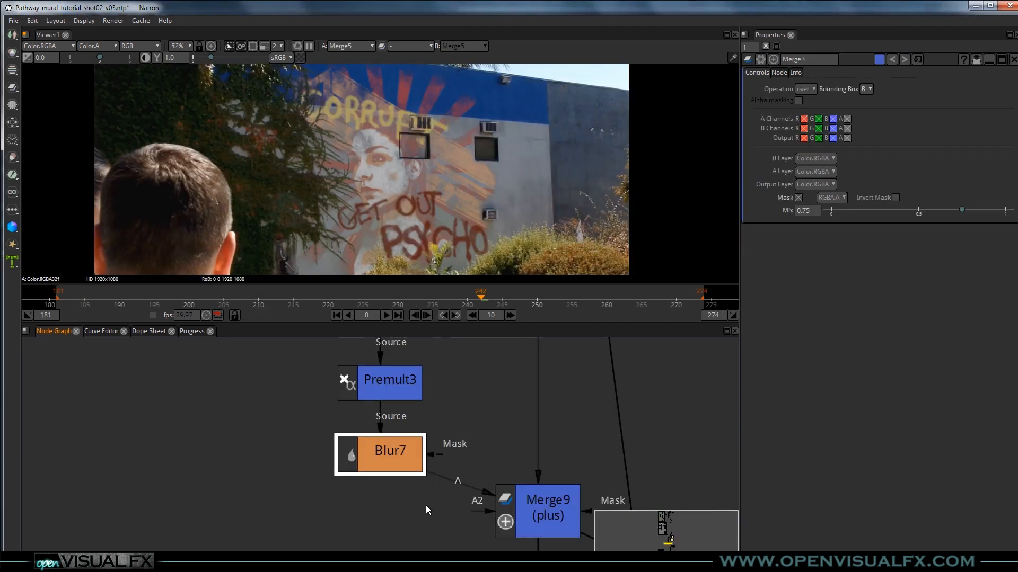
double_click(400, 464)
double_click(861, 97)
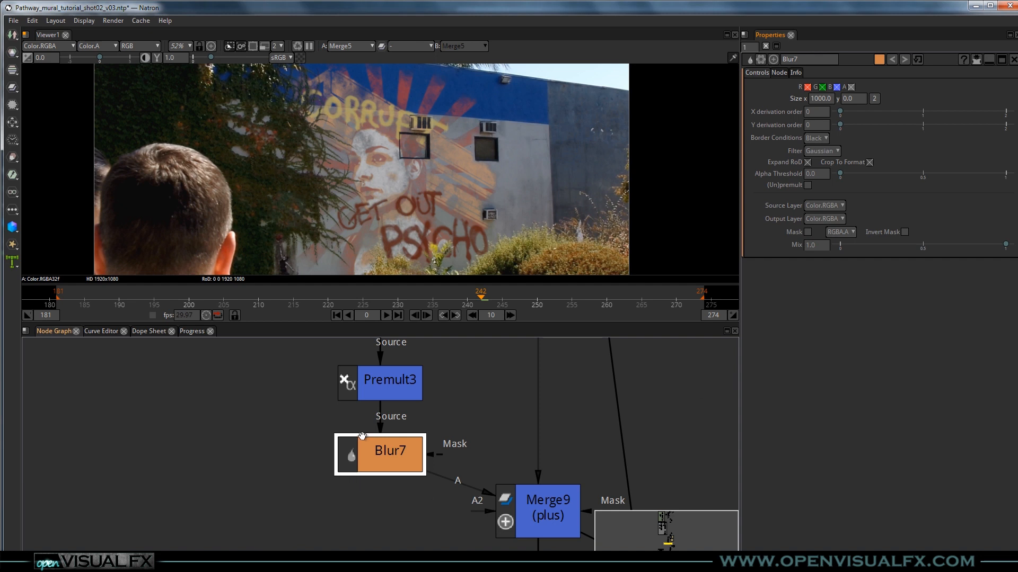
left_click(416, 380)
key("1")
left_click(394, 443)
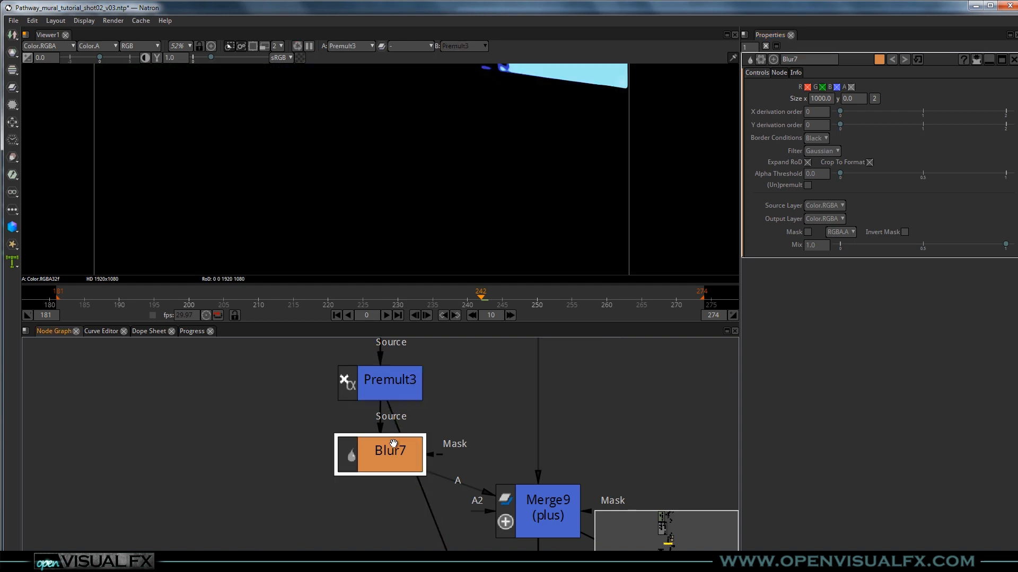
key("1")
scroll(448, 184, "down", 4)
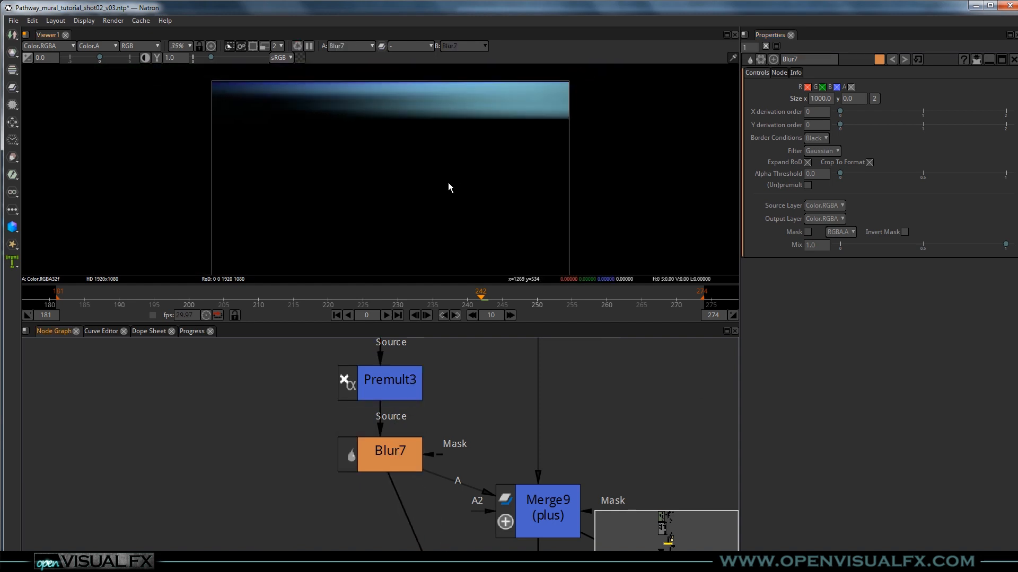
mouse_move(449, 183)
left_mouse_down()
mouse_move(450, 155)
mouse_move(453, 177)
left_mouse_up()
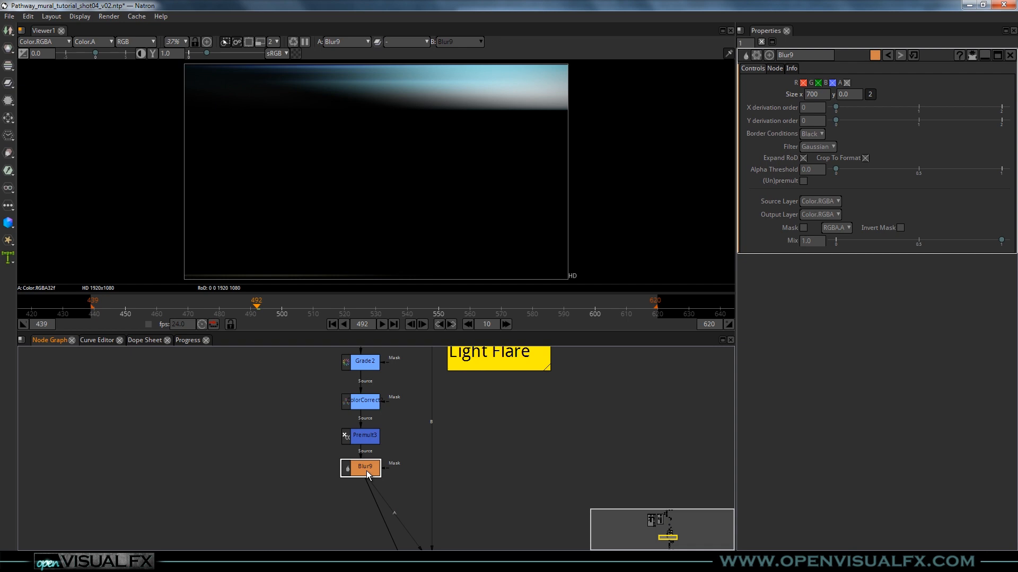
Return to the shot04 project, toggle Blur9 off and on to compare its effect, and view Merge9's output.
key("d")
key("d")
key("d")
key("d")
left_click_drag(480, 499, 446, 410)
left_click(406, 475)
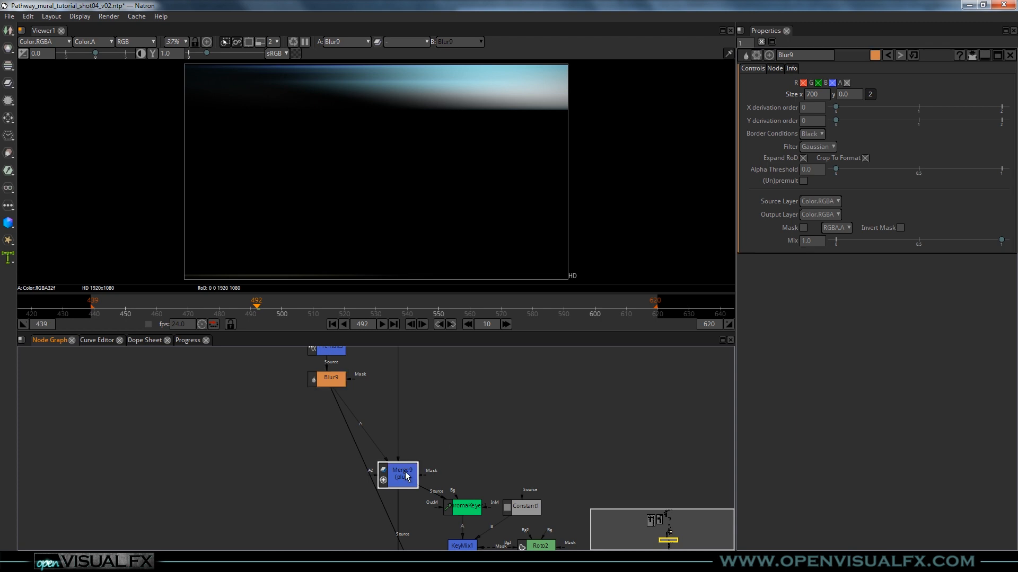
key("1")
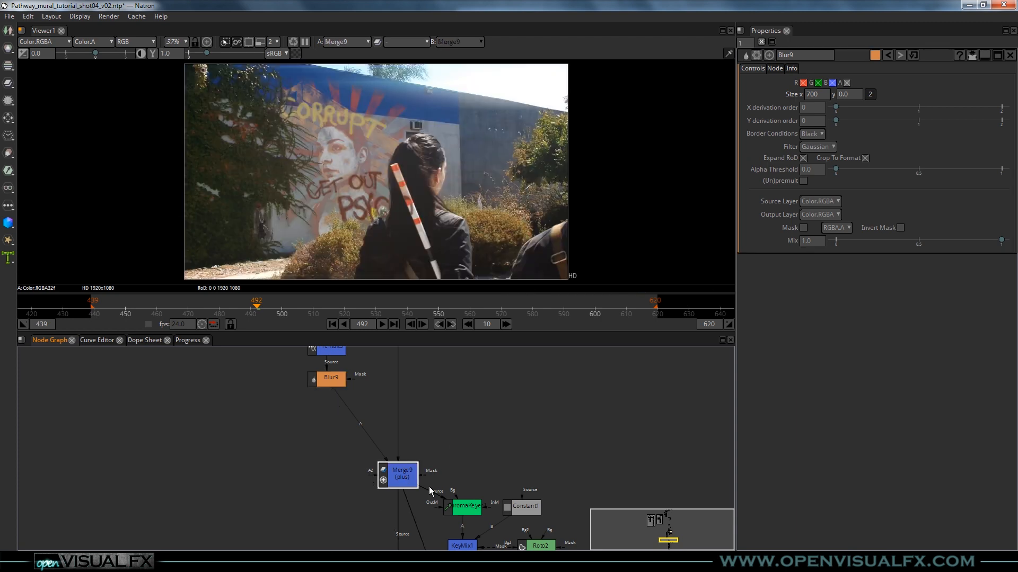
Move Merge9, and then the ChromaKeyer, Constant1, KeyMix1, Roto2 and Grade3 group, higher in the node graph to close the gap.
double_click(401, 483)
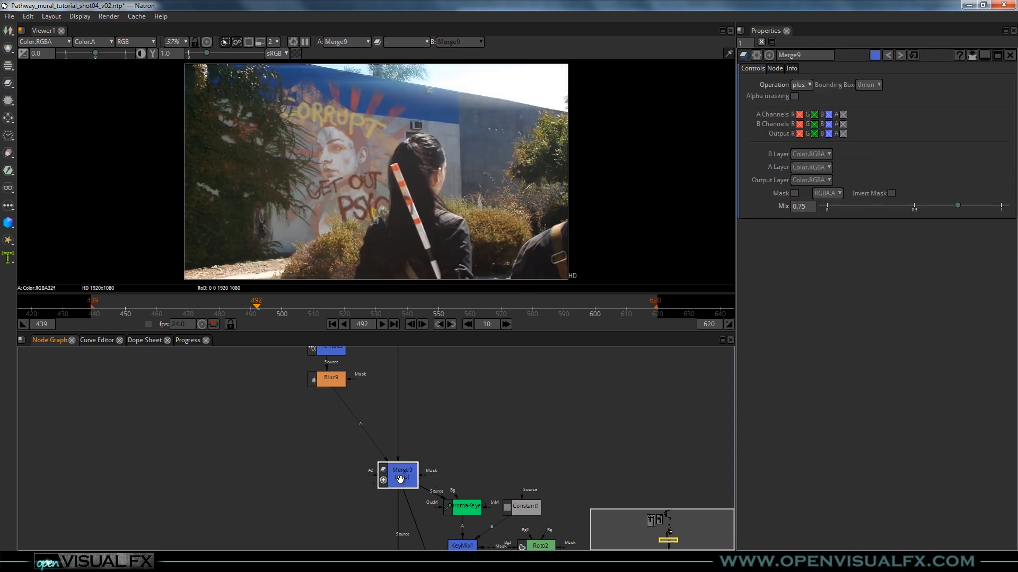
left_click_drag(401, 469, 401, 428)
left_click_drag(419, 486, 385, 372)
left_click(372, 472)
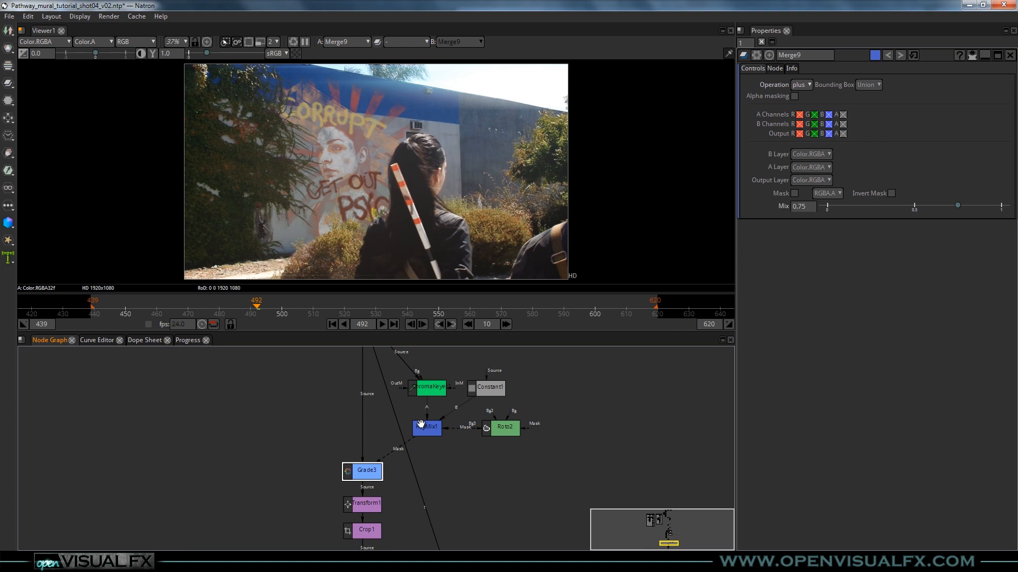
left_click_drag(418, 435, 420, 461)
left_click_drag(310, 387, 526, 508)
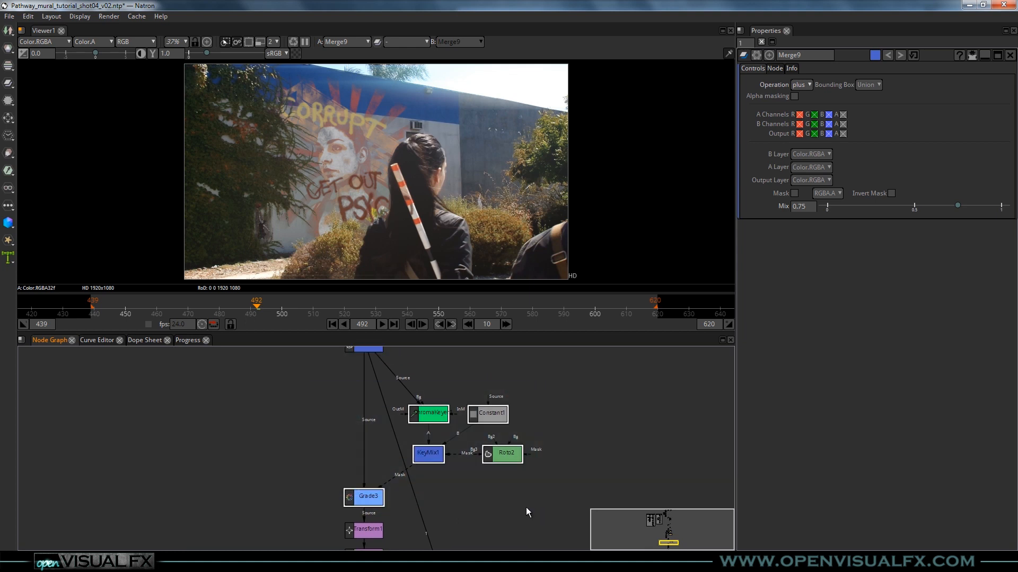
left_click_drag(376, 499, 375, 484)
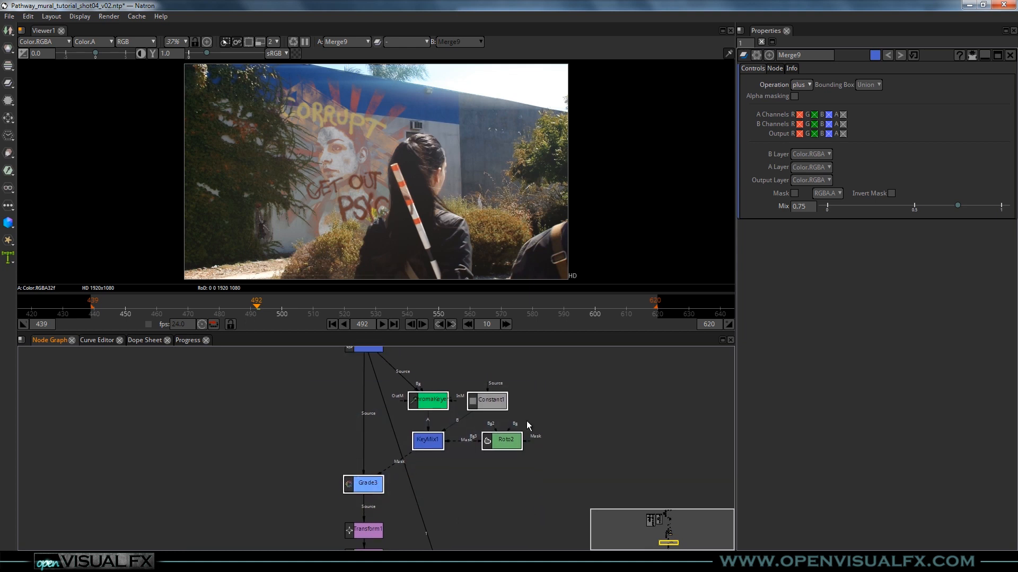
Compare Roto2's mask shape with the one in the shot02 project, viewing Grade3's output there, and return to shot04.
double_click(504, 441)
scroll(427, 216, "down", 1)
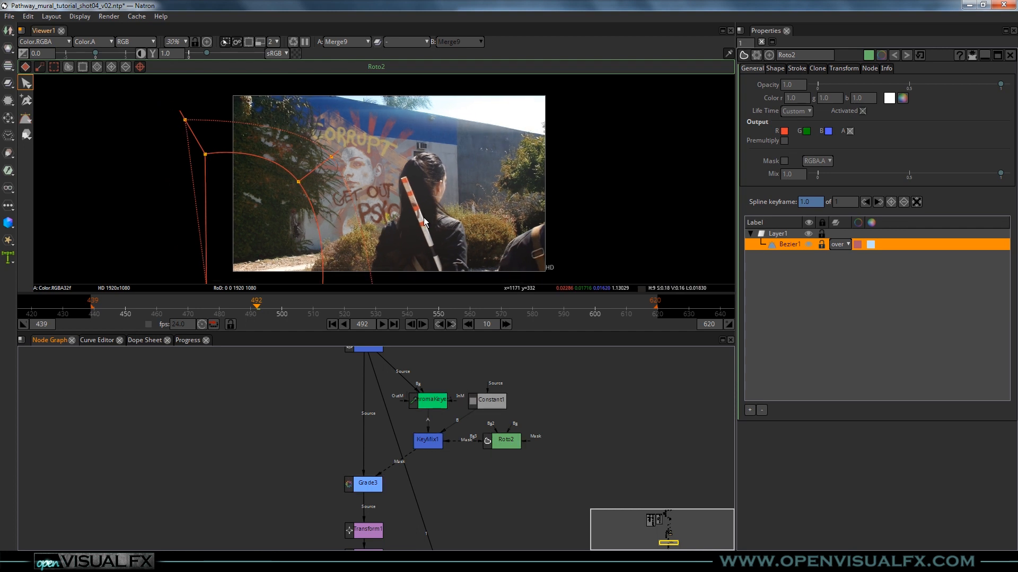
left_click_drag(426, 216, 422, 211)
mouse_move(641, 548)
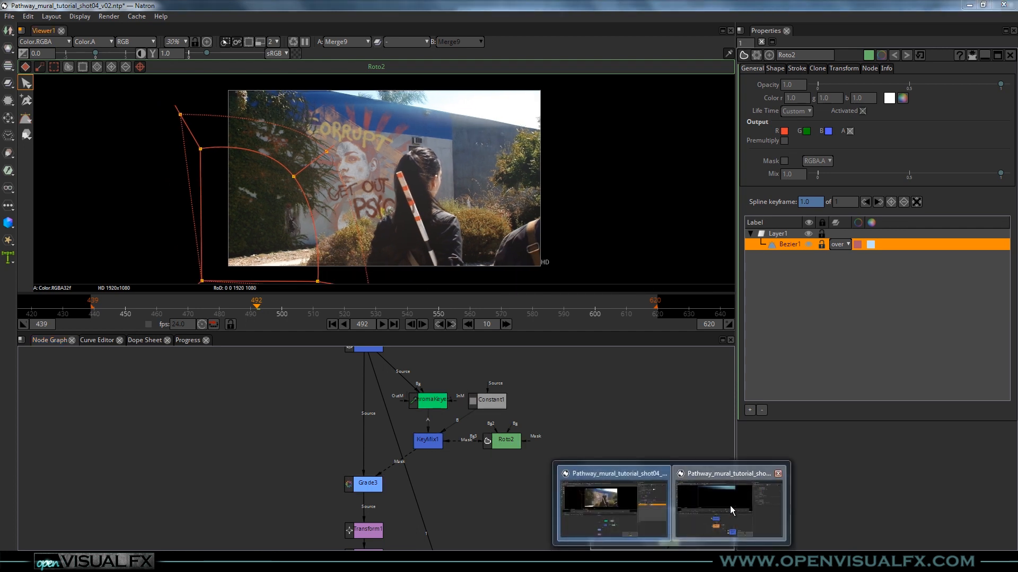
left_click(730, 509)
scroll(510, 481, "down", 3)
left_click_drag(529, 501, 384, 373)
left_click(388, 531)
key("1")
left_click(574, 475)
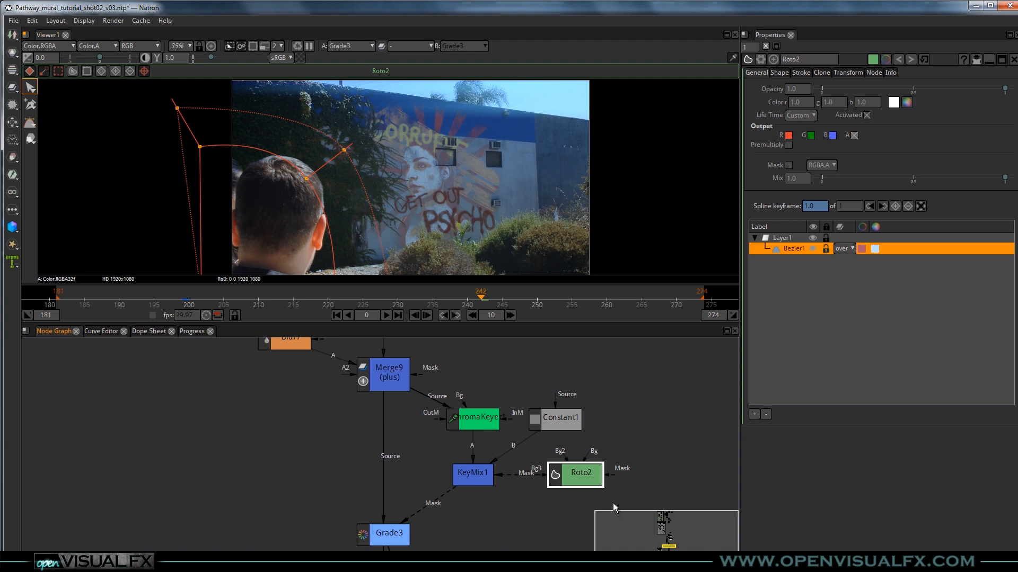
mouse_move(670, 563)
left_click(643, 506)
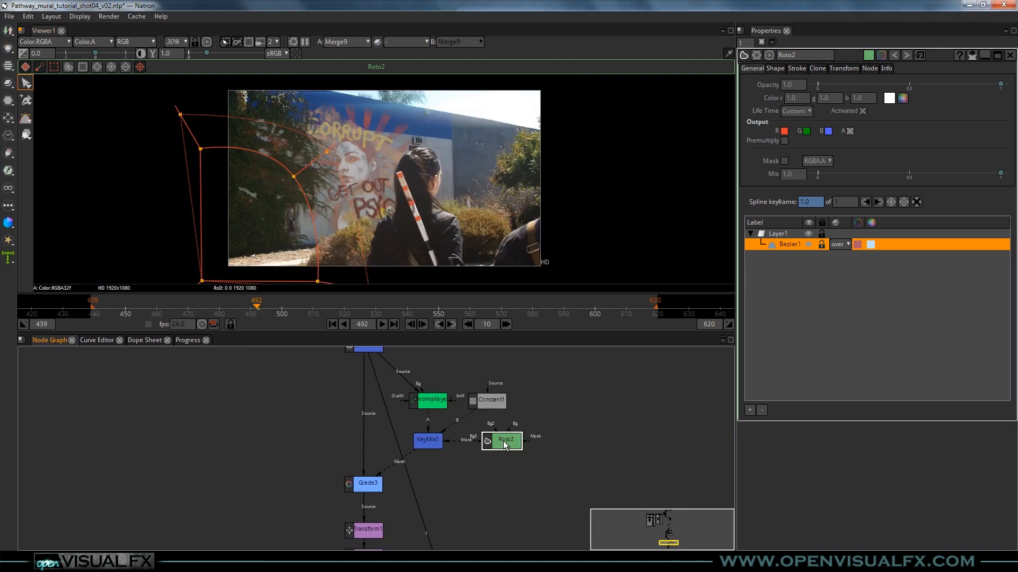
View Grade3's output, check Constant1's settings, and disconnect Grade3's mask input from KeyMix1.
left_click(374, 486)
key("1")
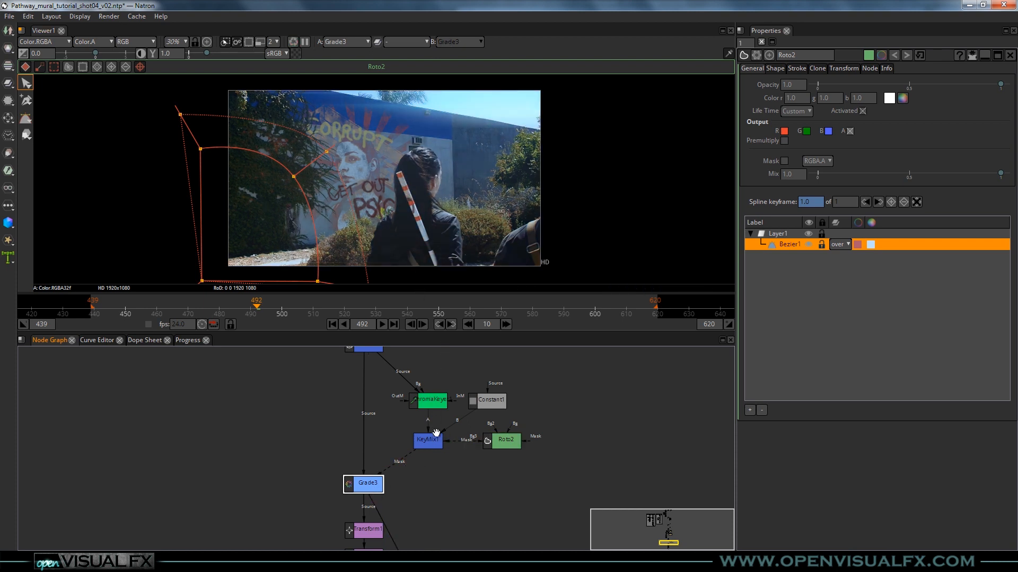
double_click(496, 399)
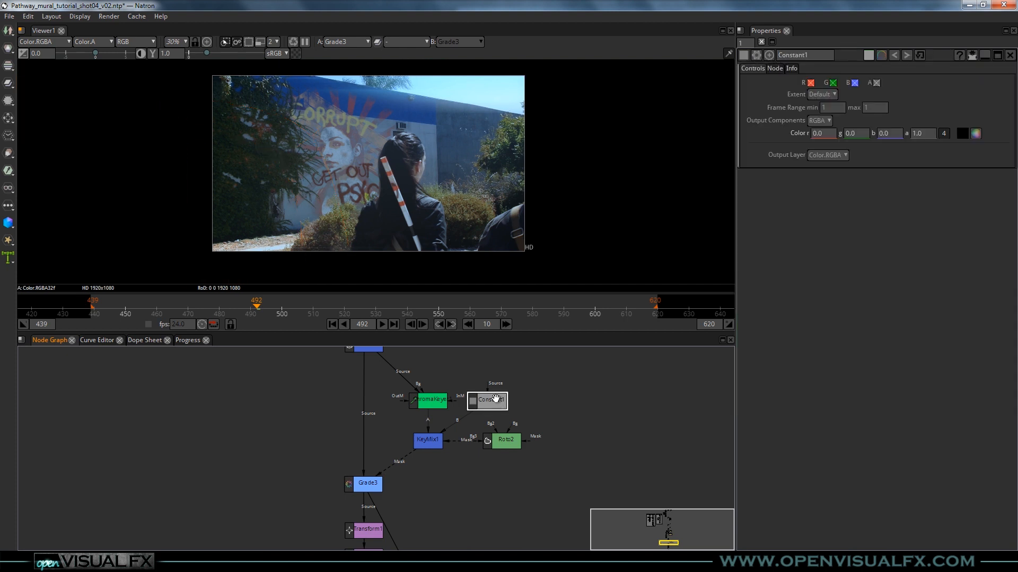
left_click_drag(422, 399, 422, 395)
left_click(379, 484)
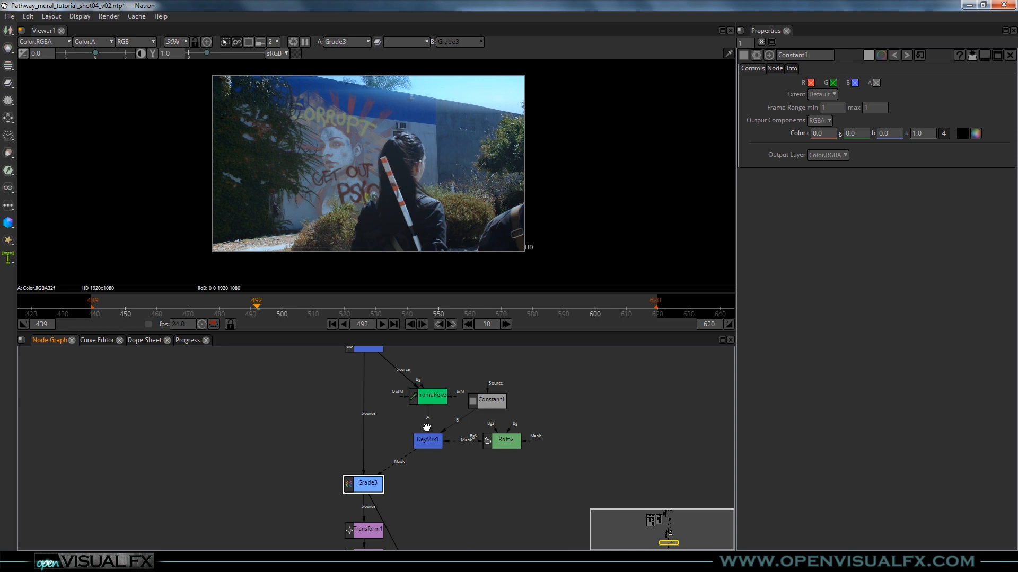
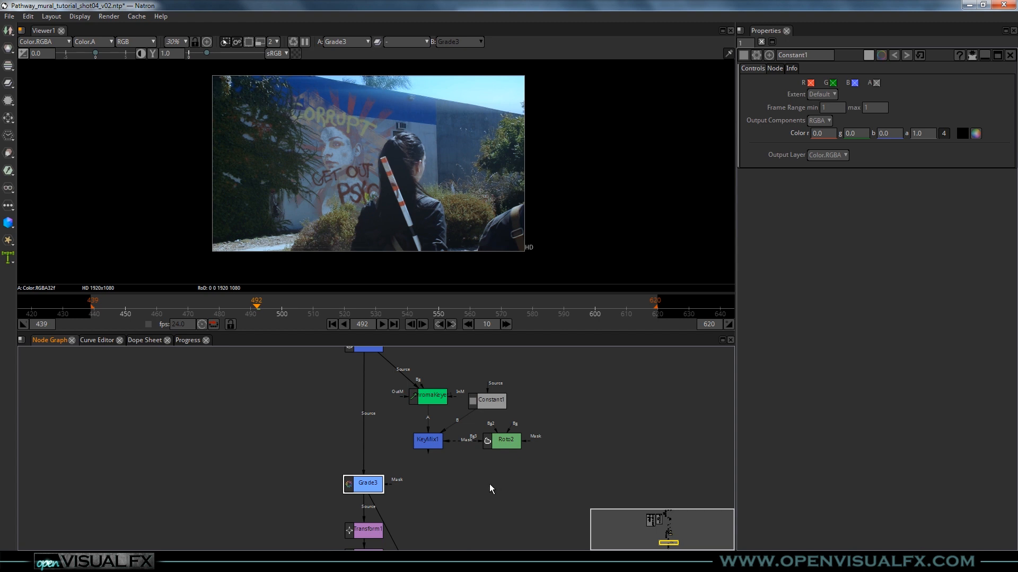
View the outputs of Transform1, Crop1, SeGrain1 and the Ignite_Letterbox node one after another.
left_click_drag(488, 485, 486, 404)
left_click(359, 457)
key("1")
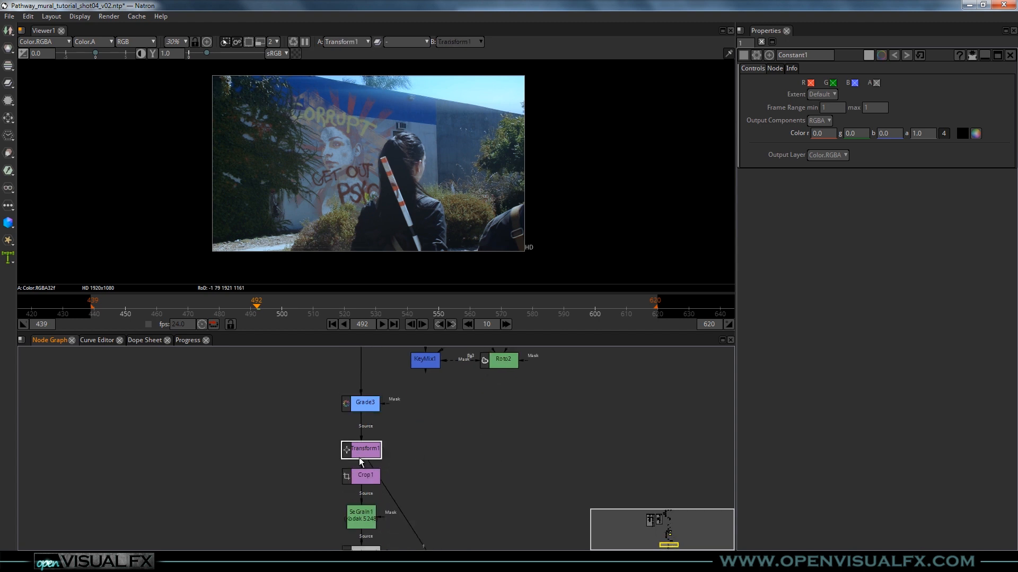
left_click(367, 480)
key("1")
left_click(362, 518)
key("1")
left_click_drag(404, 503, 416, 422)
left_click(378, 480)
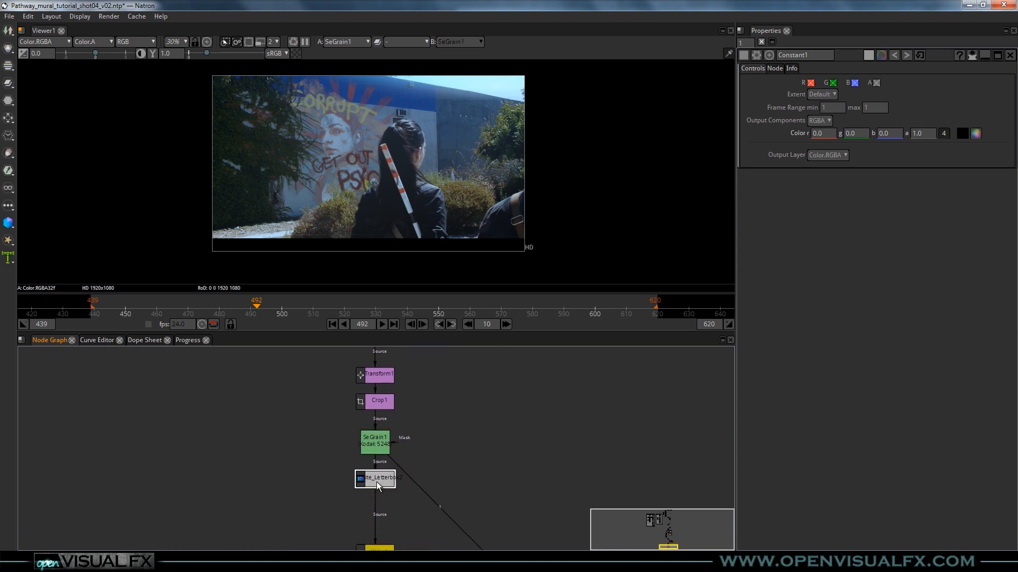
key("1")
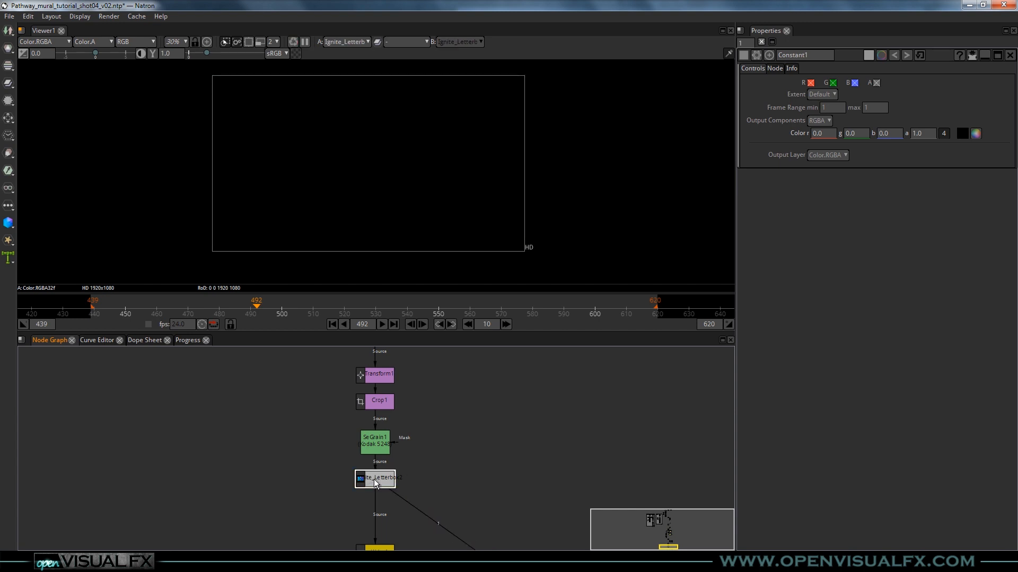
Open the Ignite_Letterbox2 settings and choose the 2:35:1 (Widescreen Cinema) preset.
double_click(375, 483)
scroll(382, 482, "up", 3)
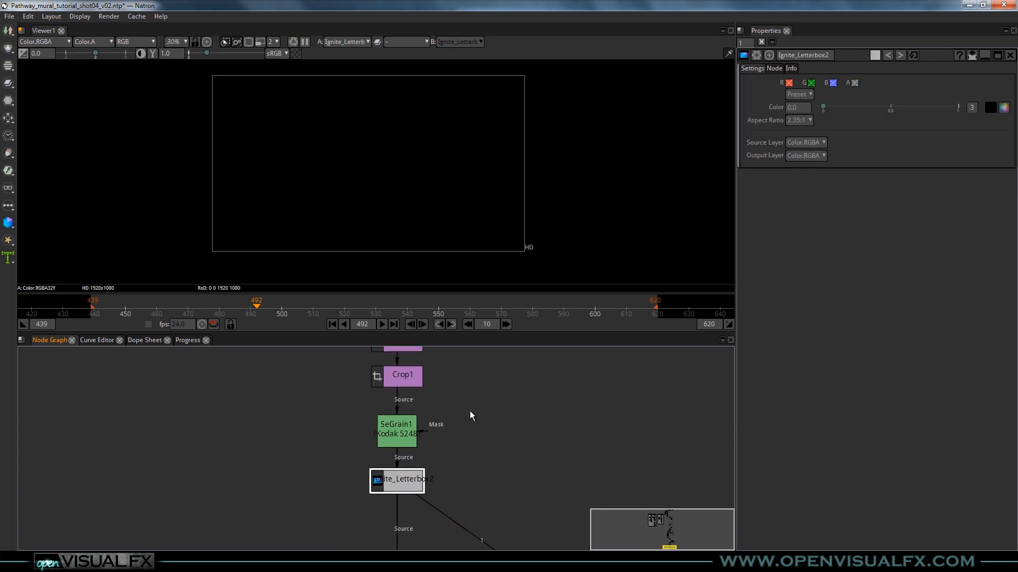
left_click(803, 111)
left_click(802, 94)
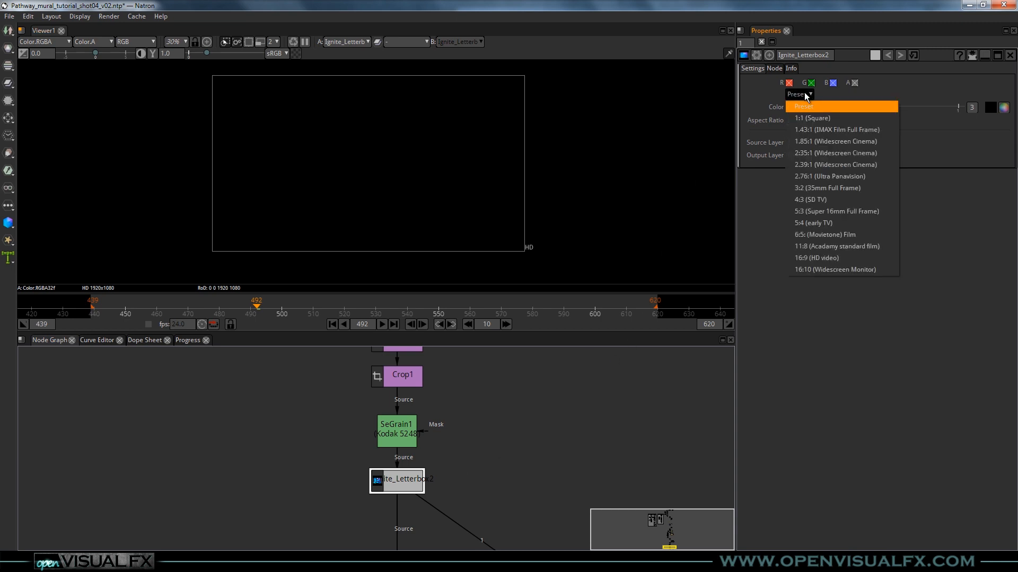
left_click(819, 153)
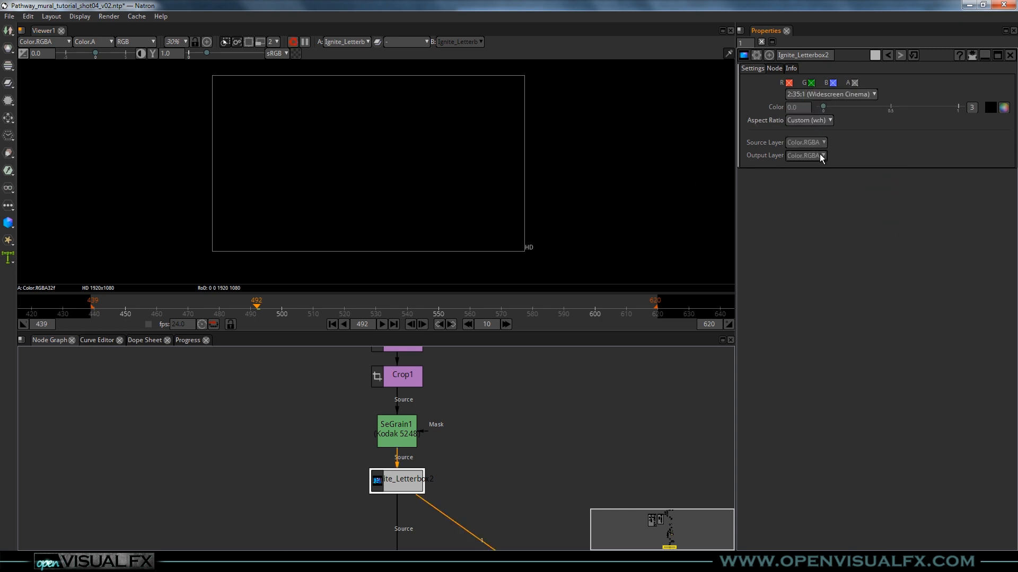
Try the 2.35:1 and Custom (ratio) aspect ratio options on Ignite_Letterbox2.
left_click(803, 120)
left_click(812, 176)
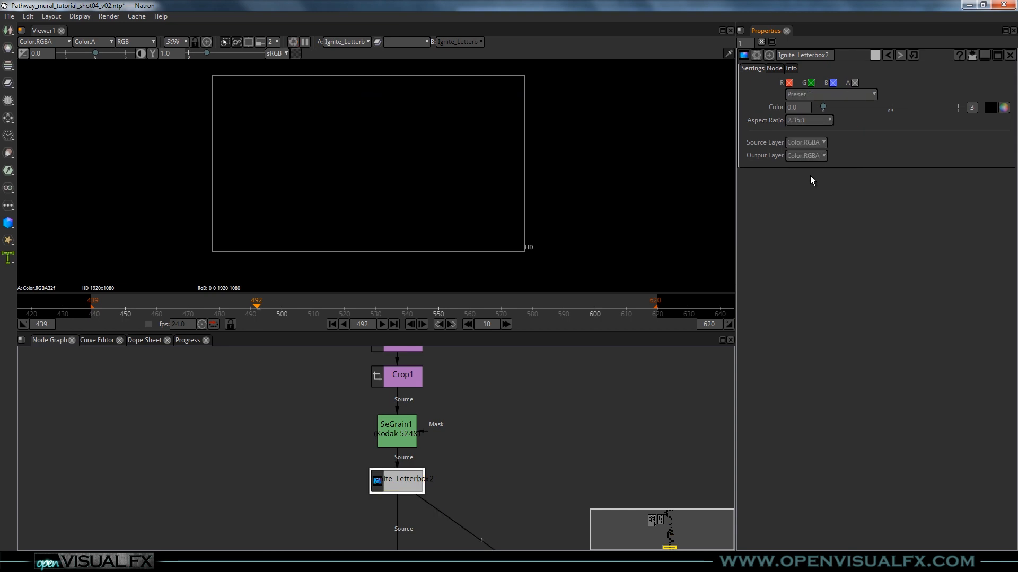
left_click(811, 120)
left_click(815, 134)
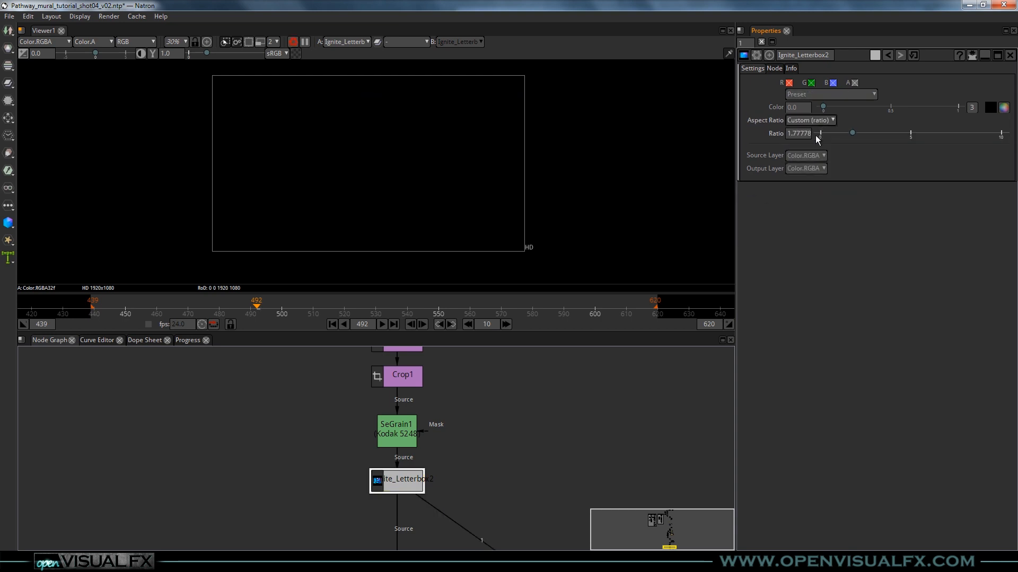
left_click(810, 120)
left_click(813, 145)
left_click(809, 121)
left_click(815, 170)
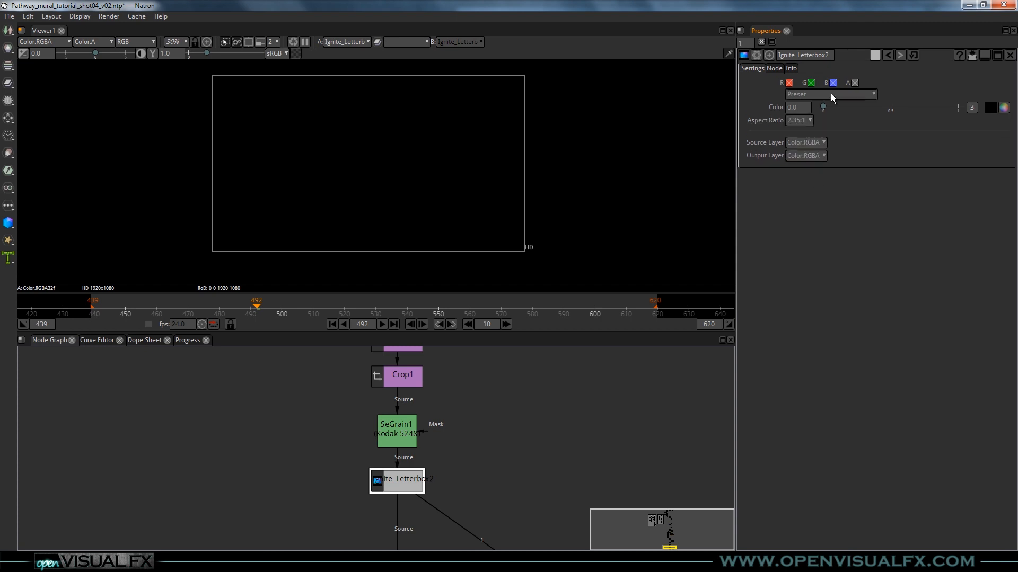
Reapply the 2:35:1 (Widescreen Cinema) preset to Ignite_Letterbox2 and check the letterboxed image.
left_click(831, 96)
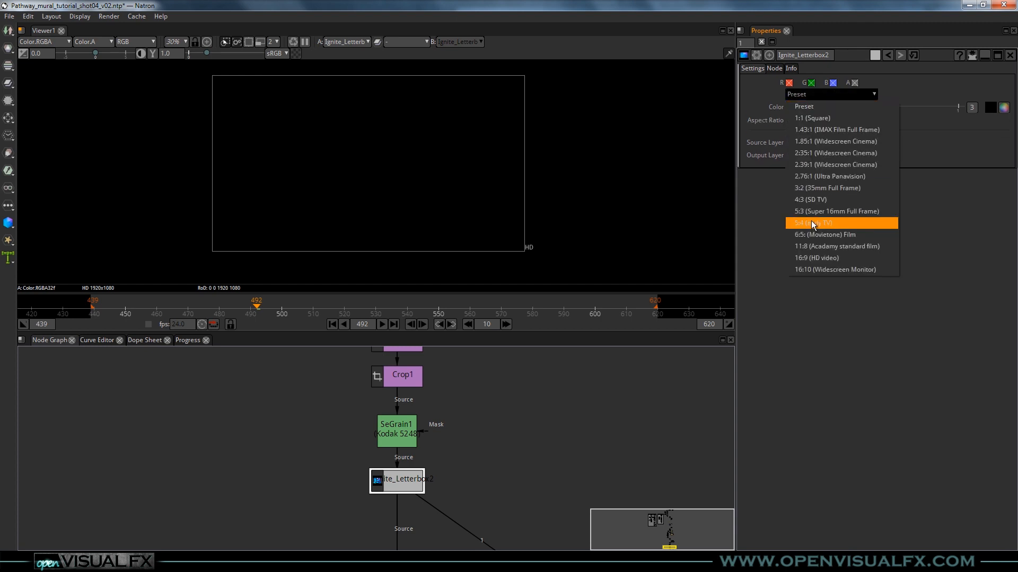
left_click(810, 154)
left_click(592, 440)
scroll(437, 194, "up", 1)
Open the settings of the Write1 node beneath Ignite_Letterbox2.
left_click_drag(420, 461, 382, 374)
left_click(378, 392)
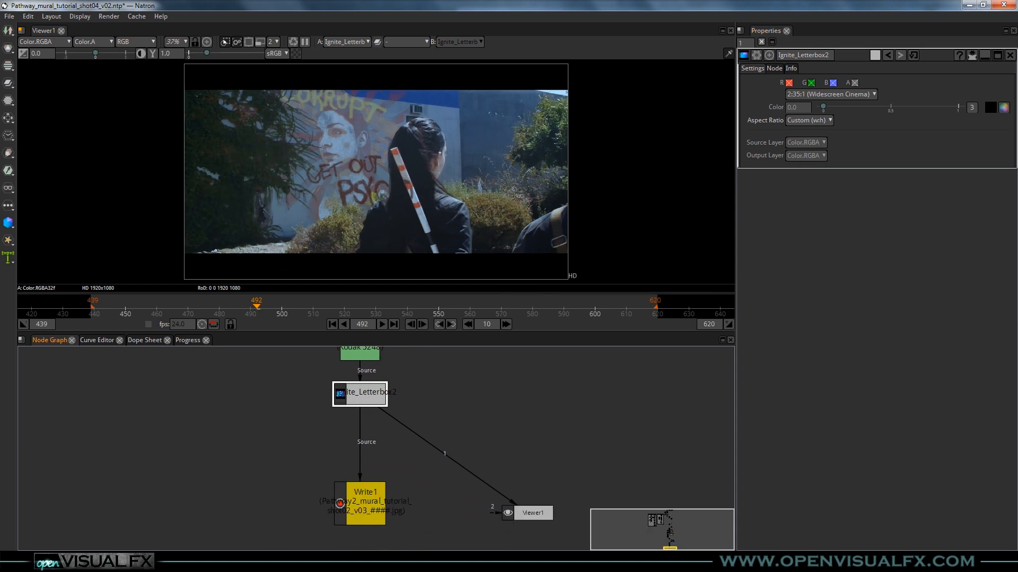
double_click(374, 510)
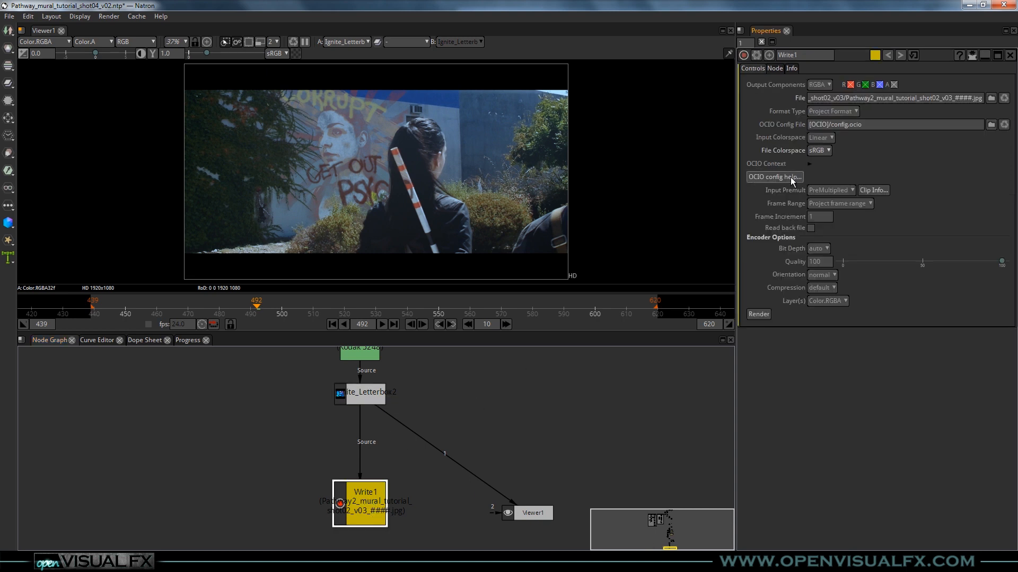
left_click_drag(377, 501, 405, 468)
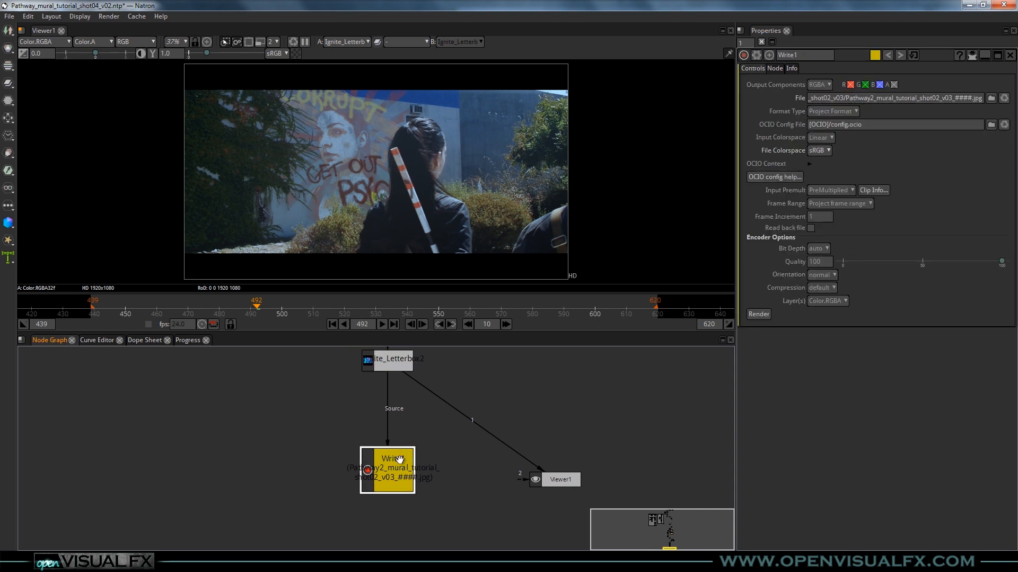
Browse Write1's output location to the final sequences folder inside 017 - Natron mural.
left_click(991, 99)
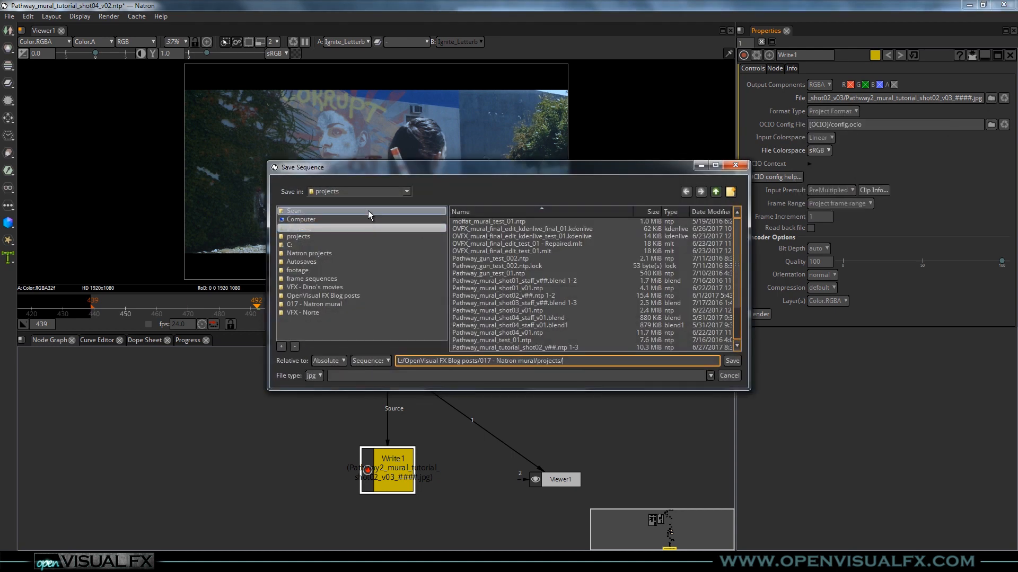
left_click_drag(566, 171, 530, 165)
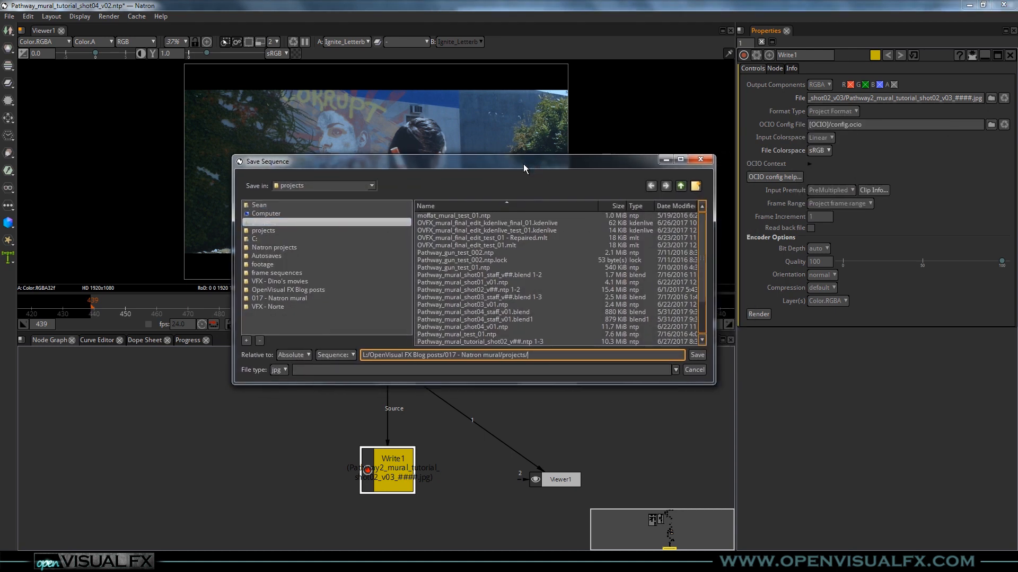
left_click(682, 187)
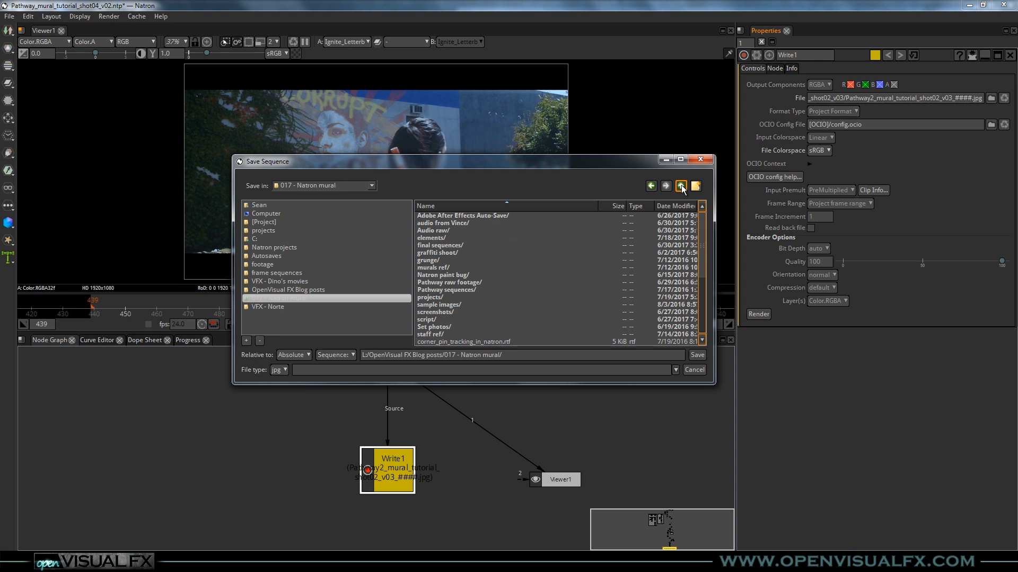
double_click(446, 246)
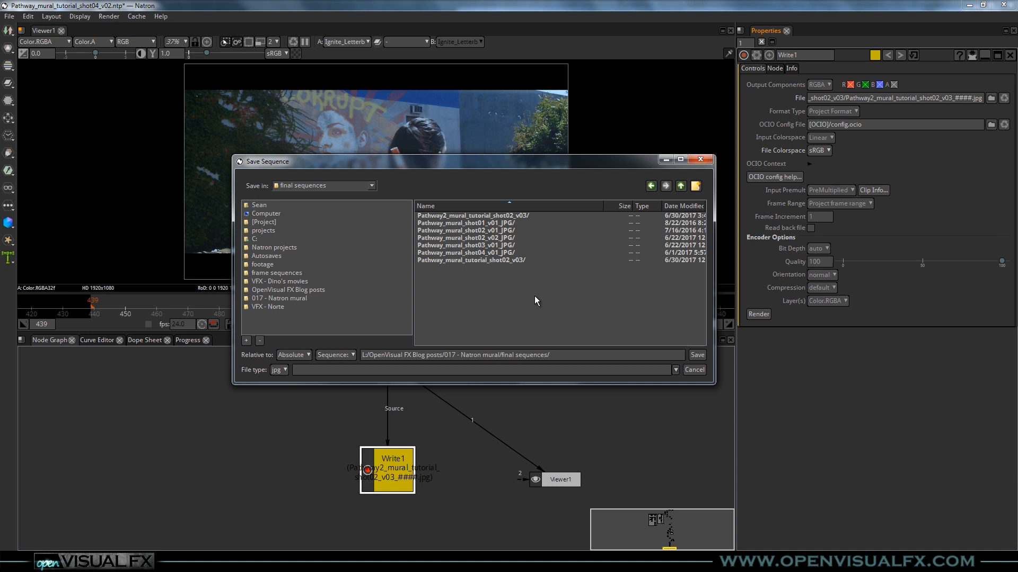
left_click(696, 185)
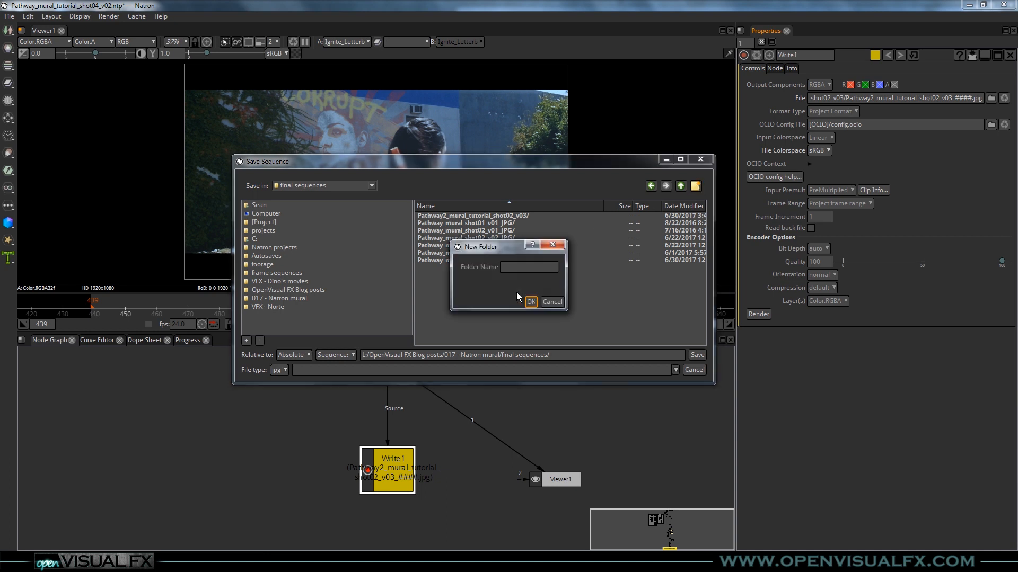
left_click_drag(506, 253, 510, 289)
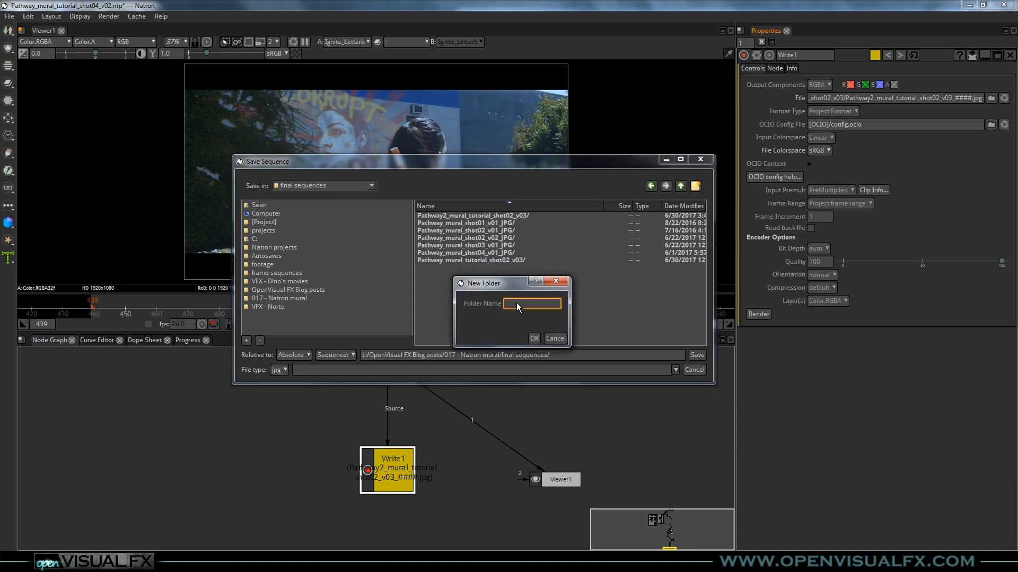
type("Pathway")
left_click(555, 339)
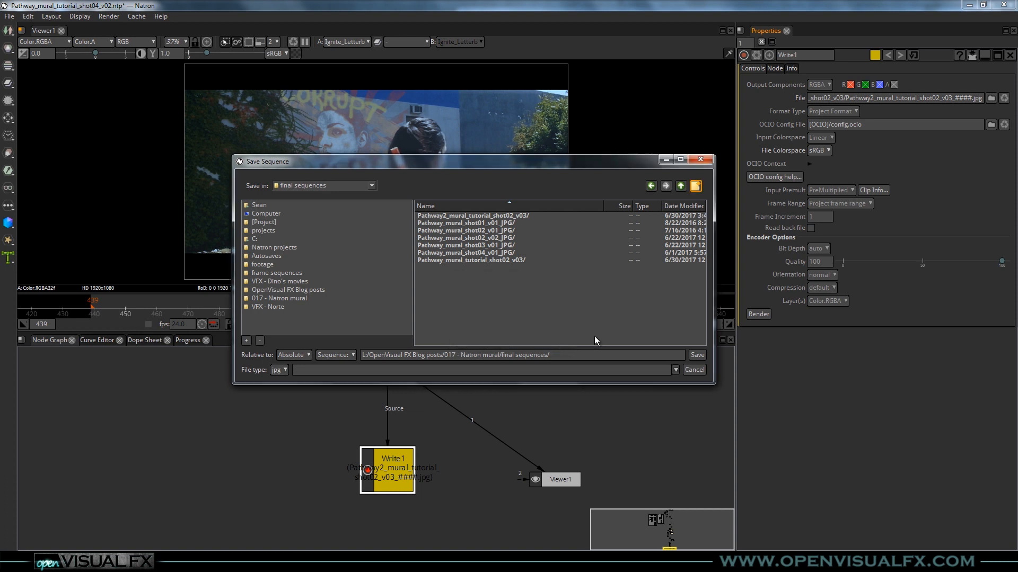
left_click(693, 369)
Create the folder Pathway2_mural_tutorial_shot04_v02 inside final sequences and open it as Write1's output location.
left_click_drag(982, 98, 850, 104)
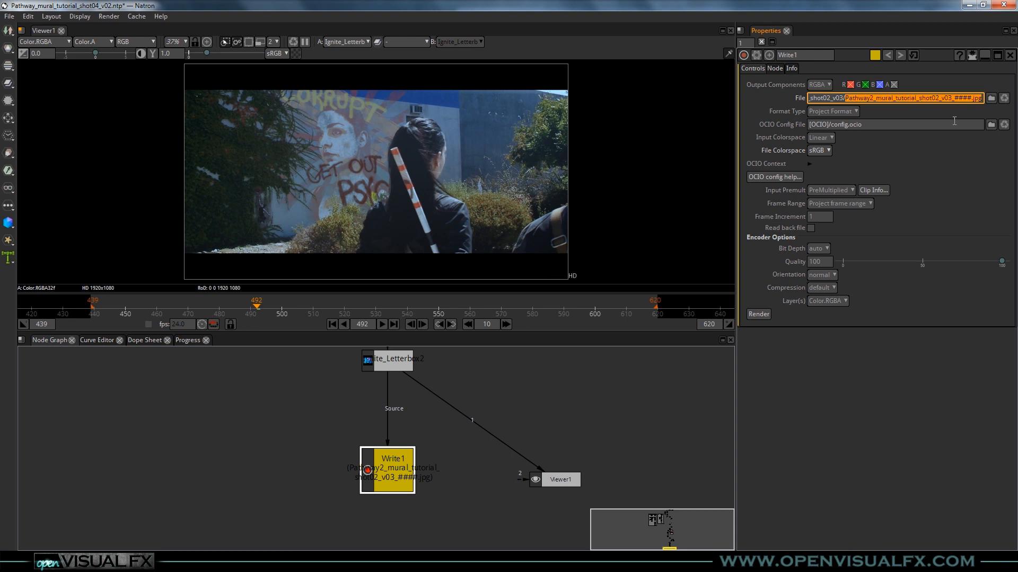
left_click(991, 99)
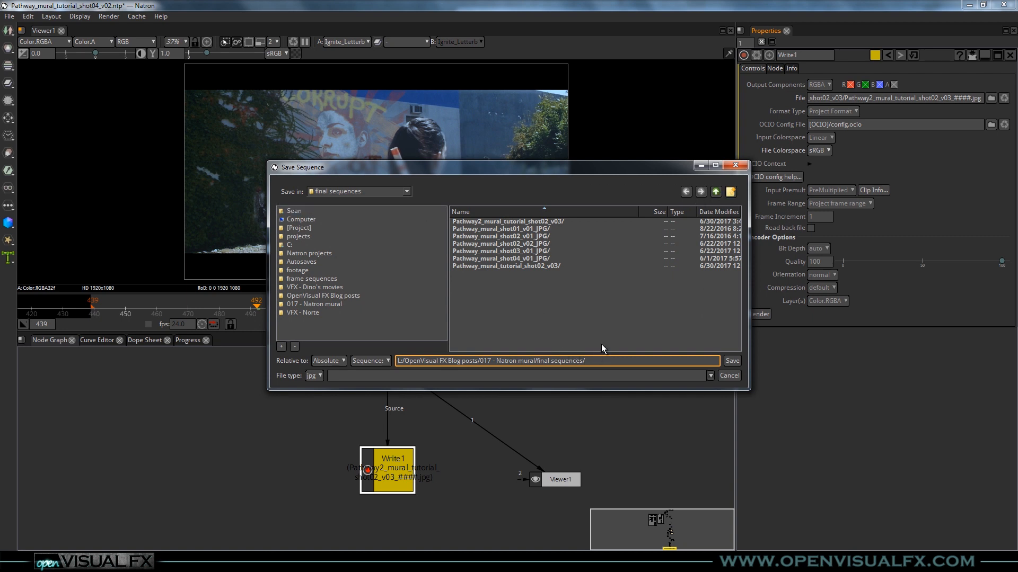
left_click(730, 192)
key("ctrl+v")
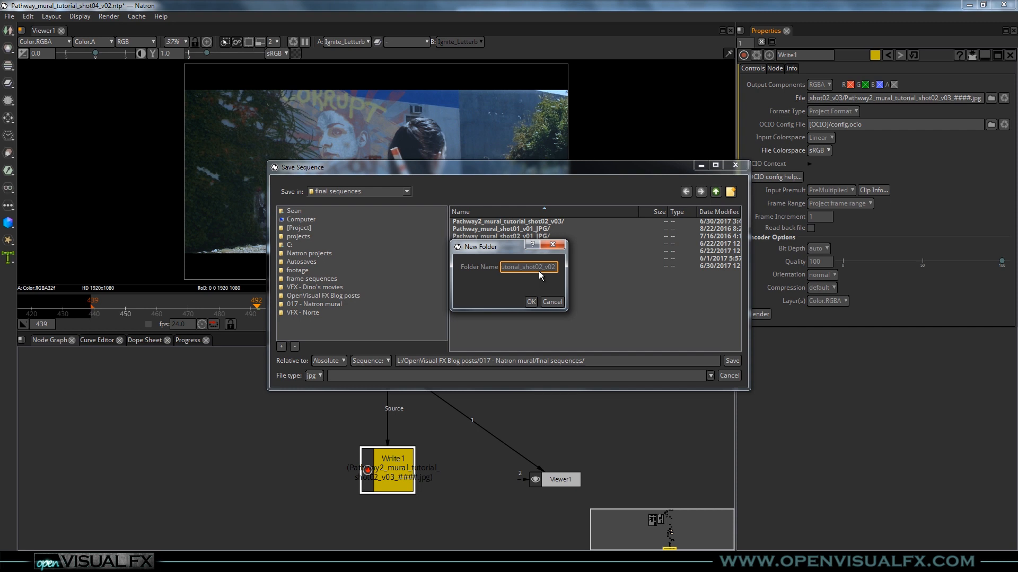
left_click(531, 301)
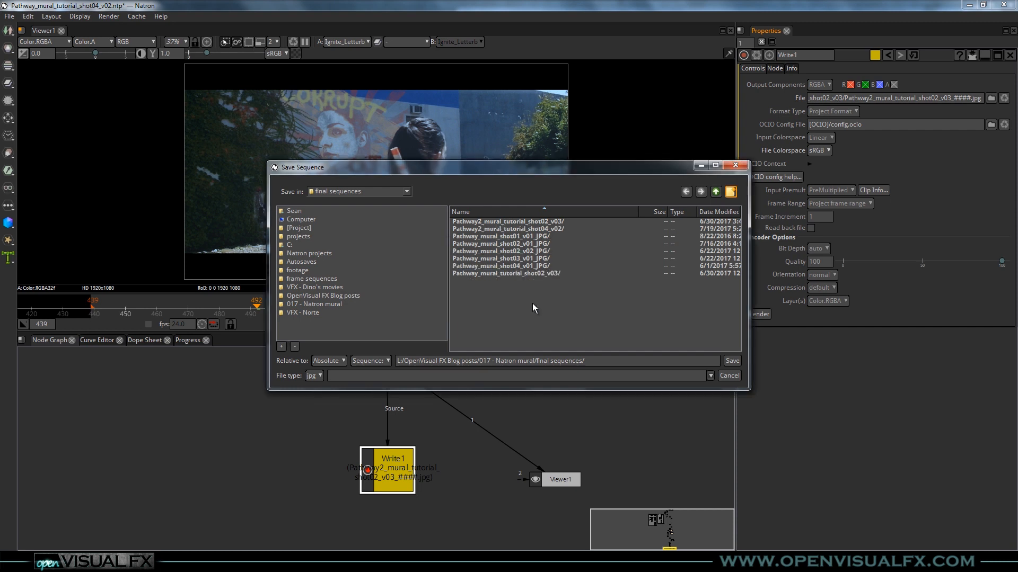
left_click(525, 214)
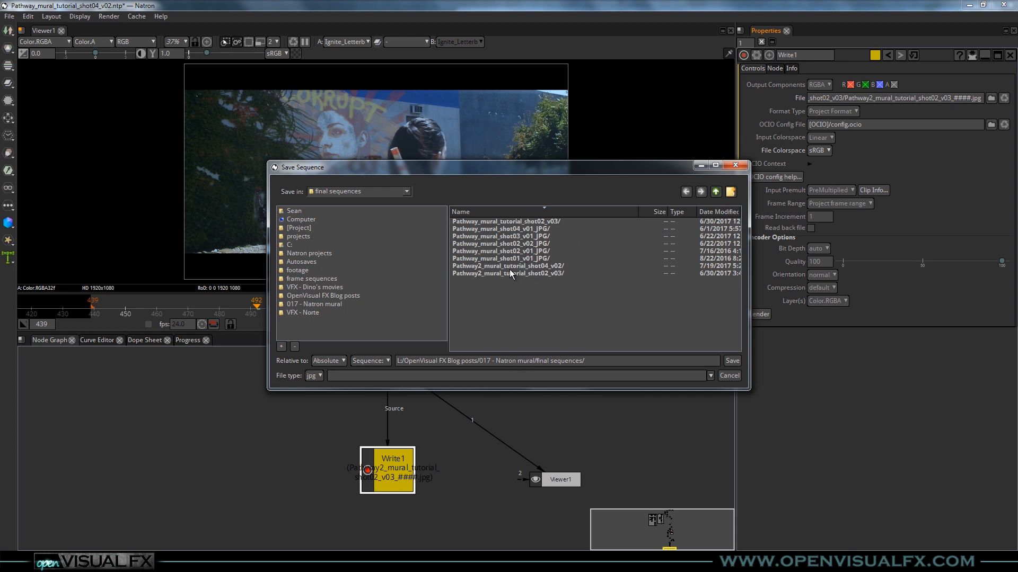
left_click(557, 212)
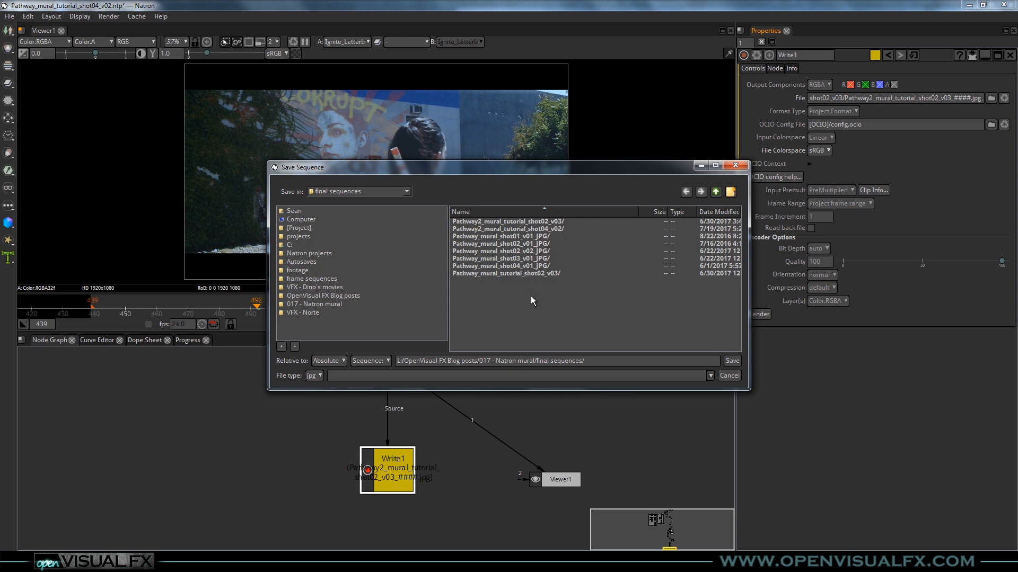
left_click(537, 228)
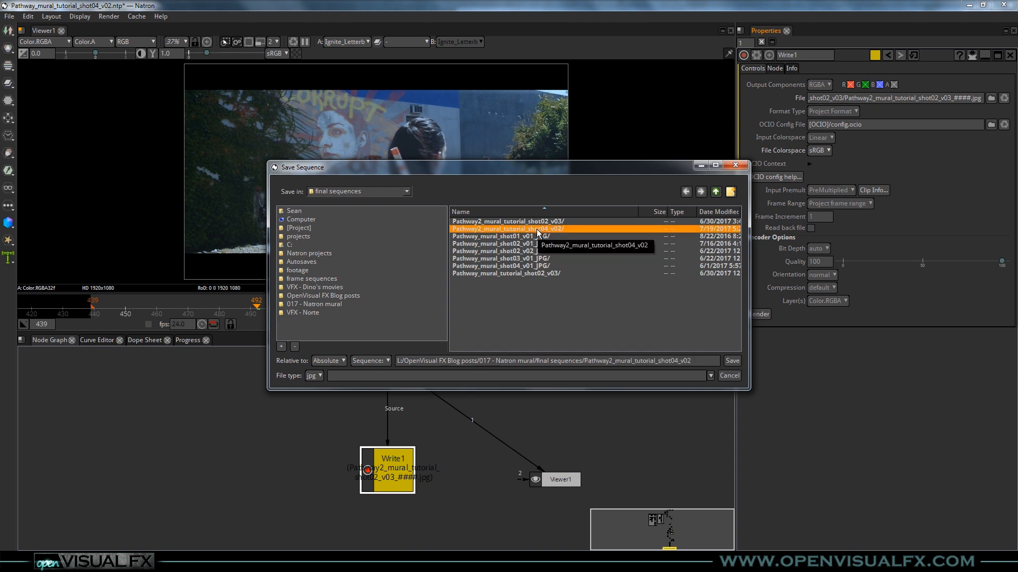
double_click(537, 229)
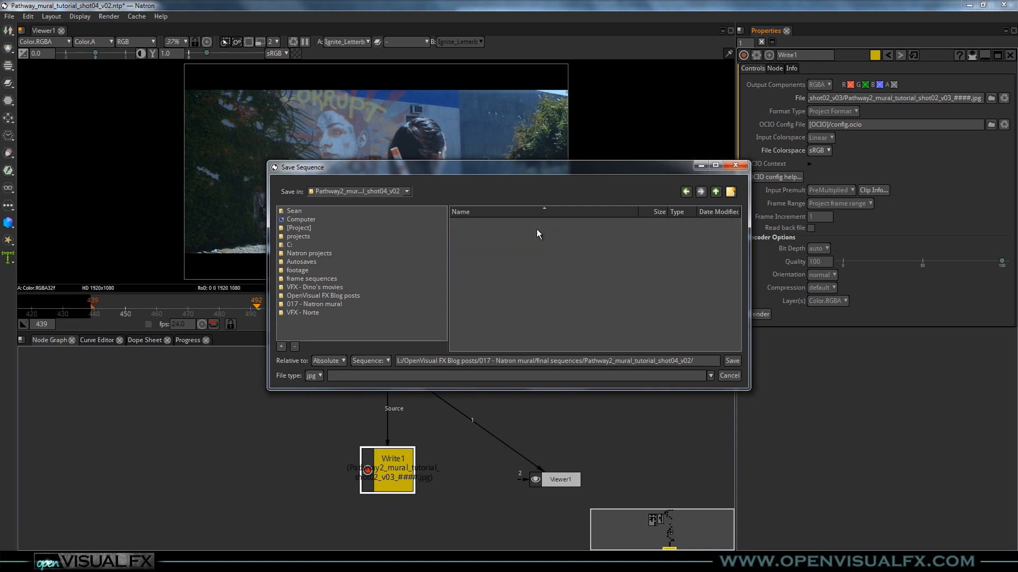
Name Write1's output sequence Pathway2_mural_tutorial_shot04_v02_####.jpg and save the path.
left_click(703, 360)
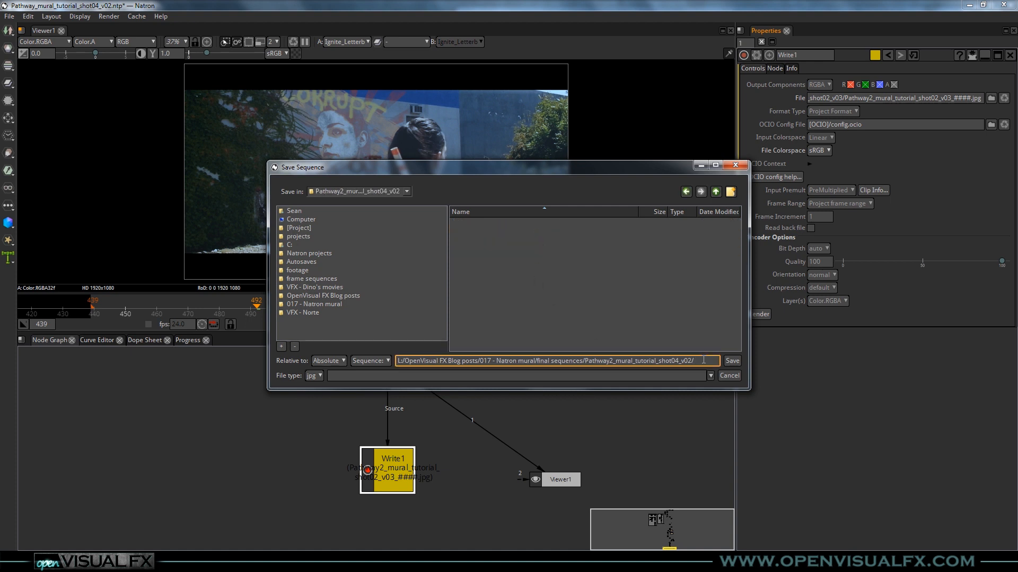
type("Pathway2_mural_tutorial_shot02_v03_####.jpg")
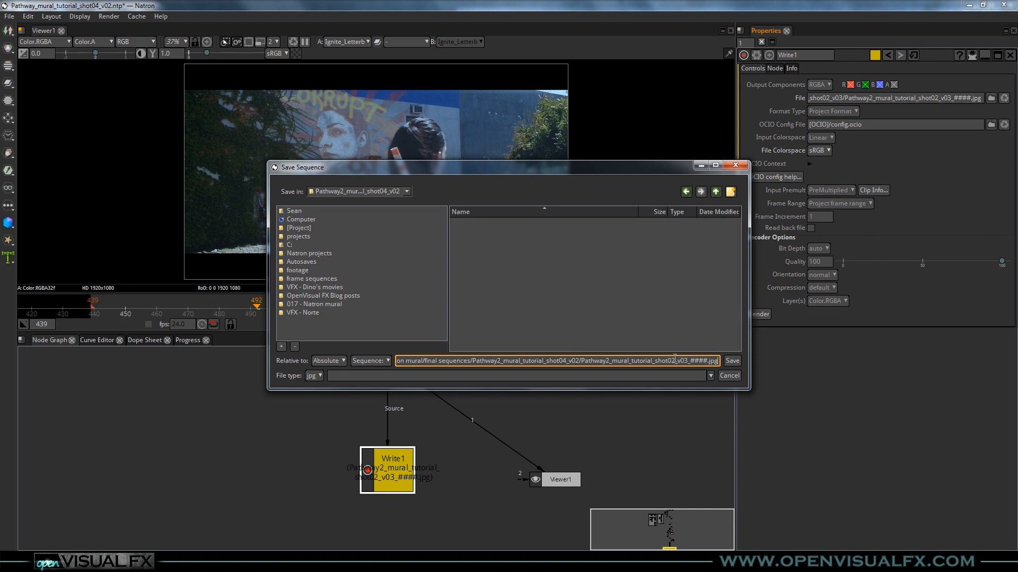
key("BackSpace")
type("4")
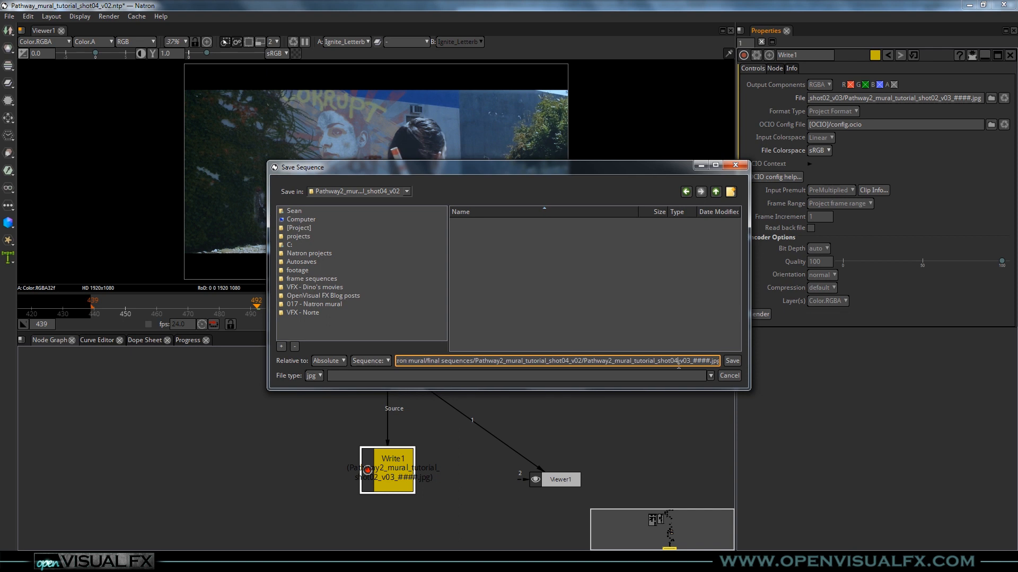
key("BackSpace")
type("2")
left_click(732, 361)
Scrub through the Read1 source footage out to frame 544 and back to 476 to examine the people crossing the wall.
left_click(445, 480)
scroll(451, 428, "down", 1)
left_click_drag(490, 365, 421, 517)
left_click_drag(405, 408, 411, 489)
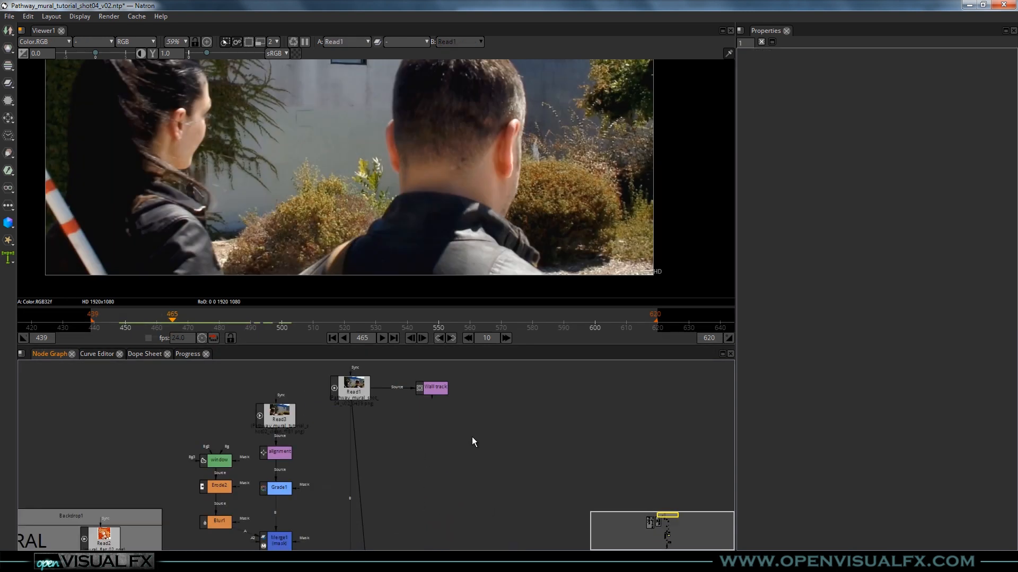
left_click(348, 389)
mouse_move(200, 314)
left_mouse_down()
mouse_move(122, 315)
mouse_move(326, 320)
mouse_move(185, 318)
left_mouse_up()
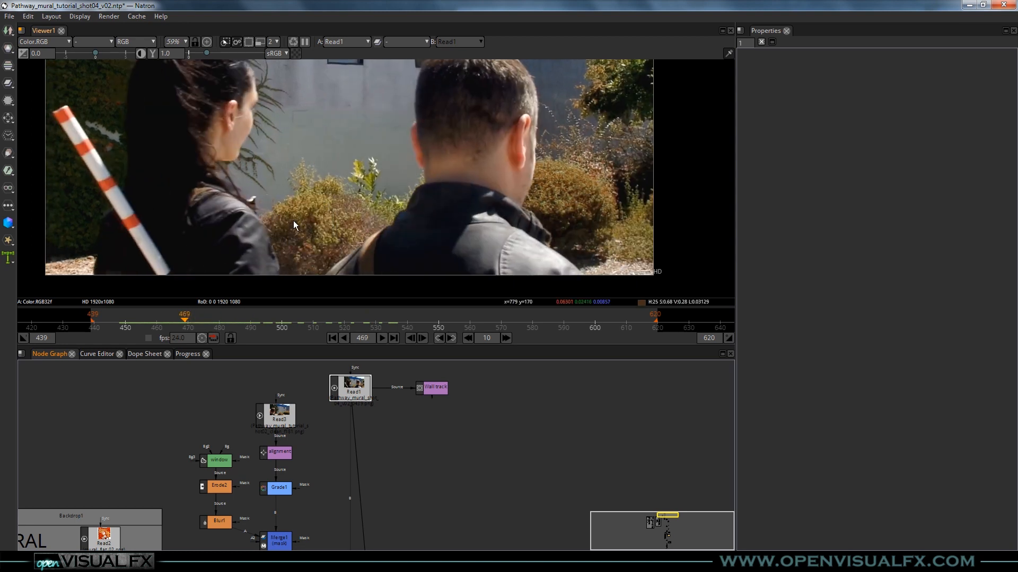
scroll(293, 220, "down", 1)
left_click_drag(312, 217, 336, 240)
left_click_drag(195, 316, 419, 319)
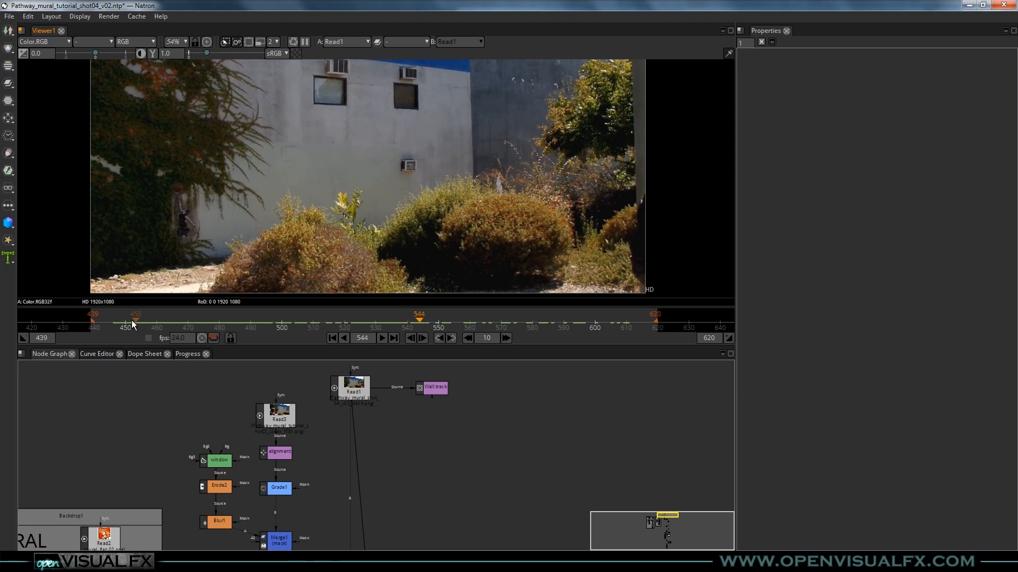
left_click_drag(419, 325, 206, 320)
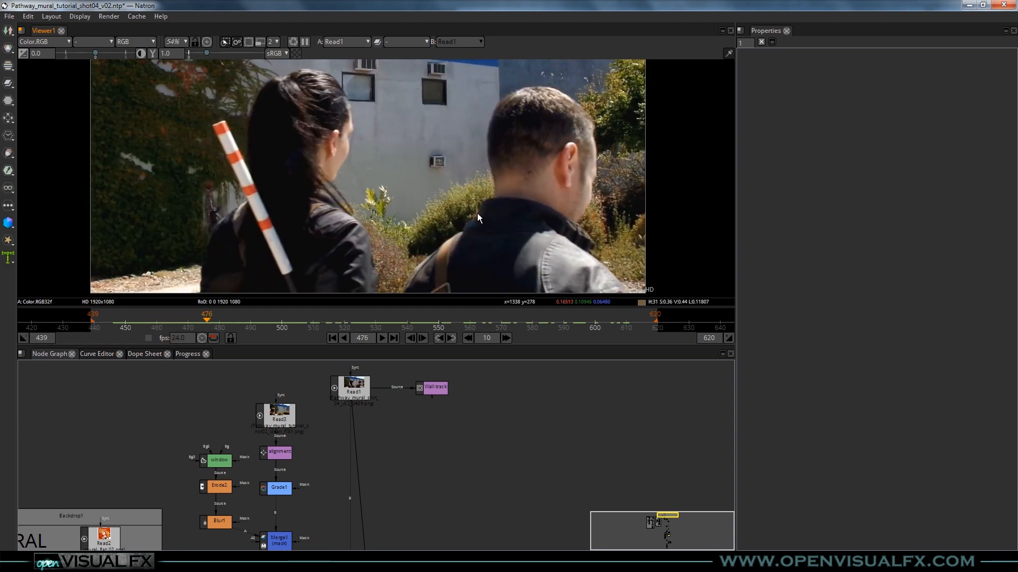
Check where the two people overlap the wall at frames 449 and 476 of the source footage.
left_click_drag(477, 213, 490, 195)
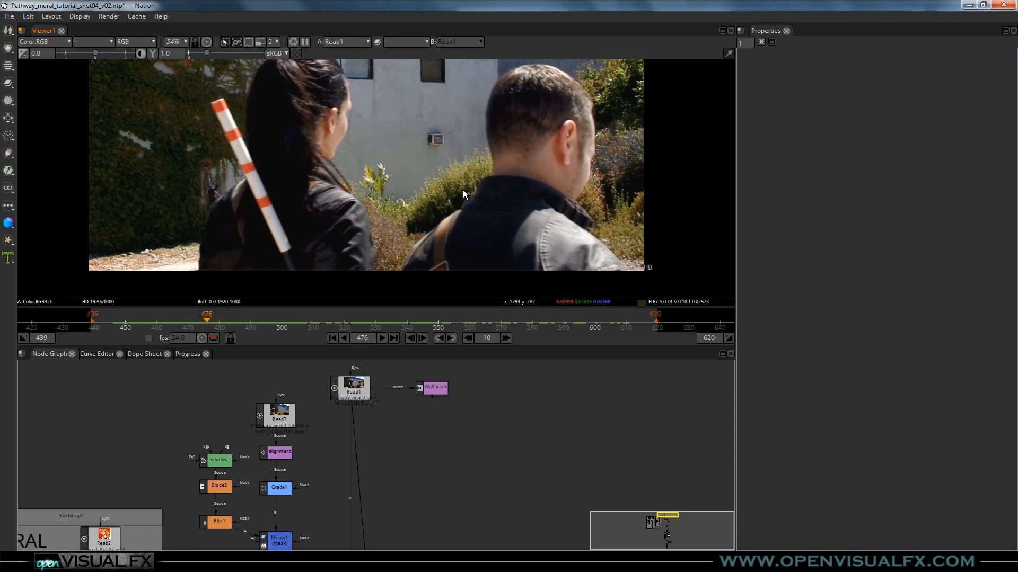
left_click_drag(466, 191, 469, 208)
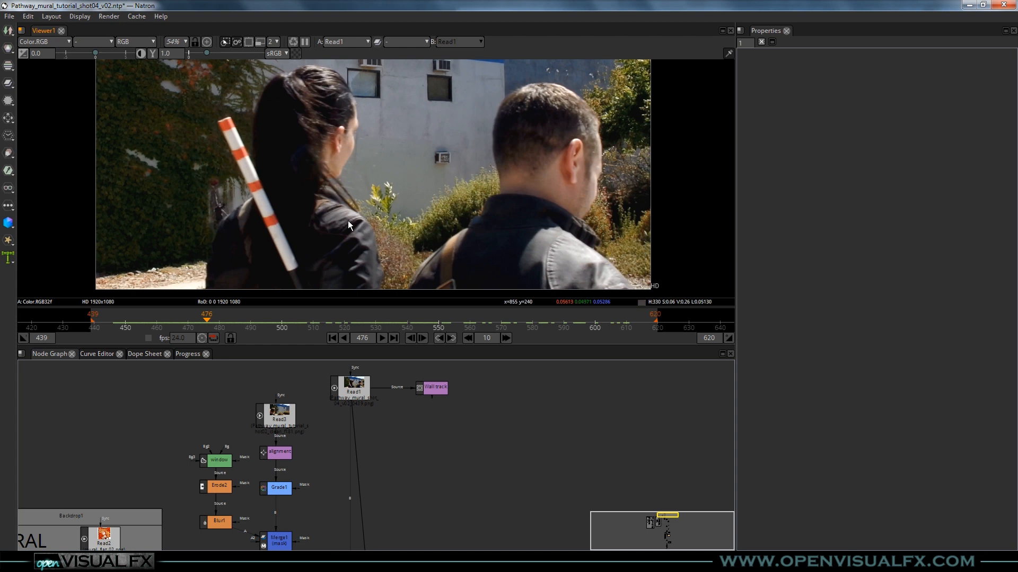
left_click_drag(471, 253, 437, 227)
left_click_drag(207, 318, 122, 324)
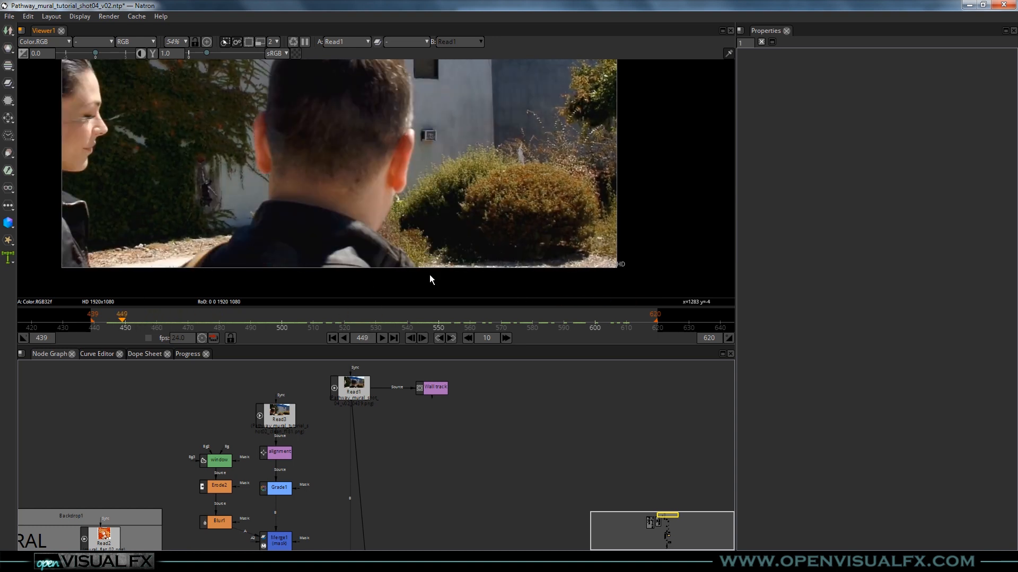
left_click_drag(141, 318, 207, 318)
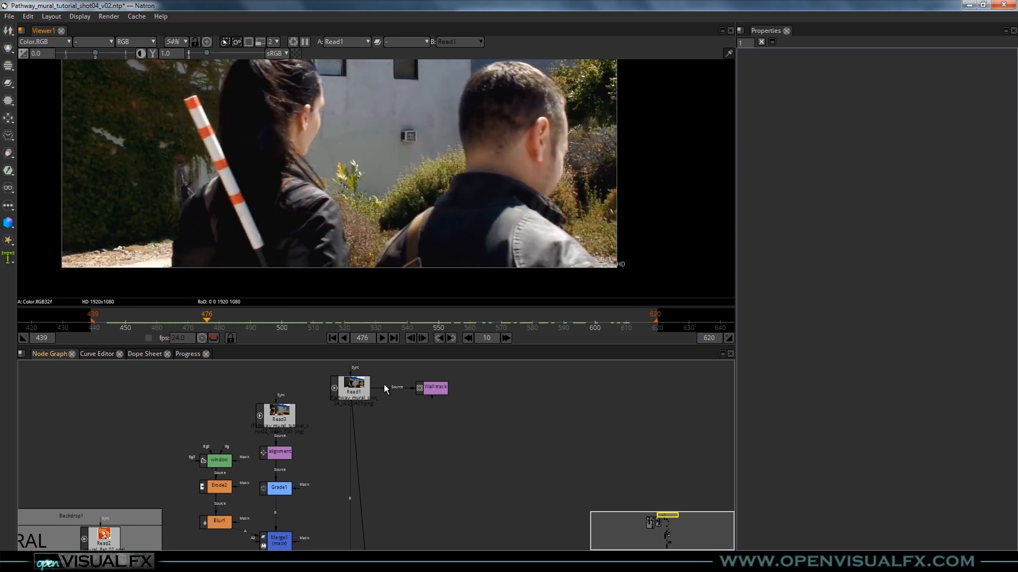
Add a Roto node below the Wall track node and name it people.
scroll(409, 424, "up", 5)
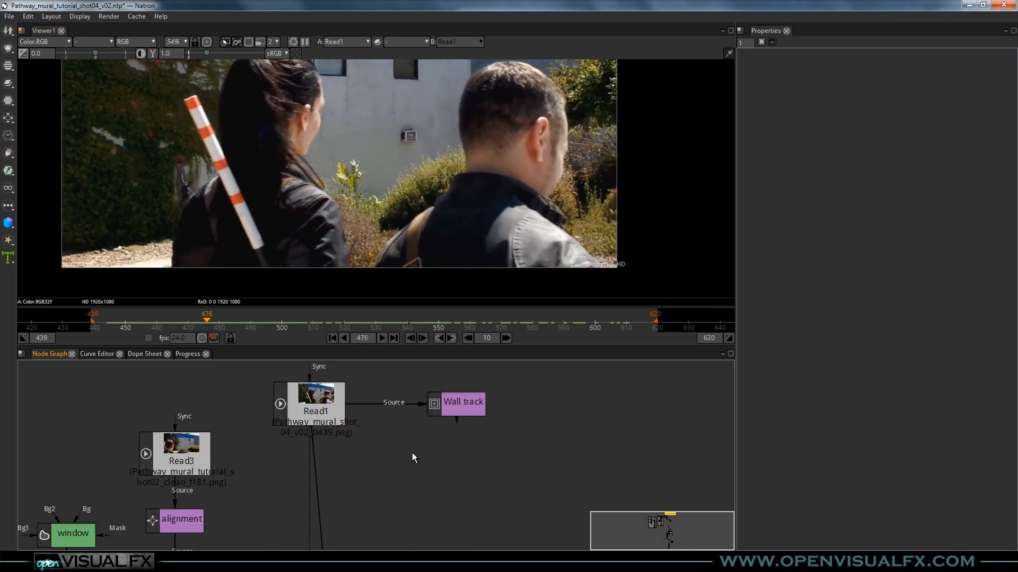
left_click_drag(424, 482, 416, 440)
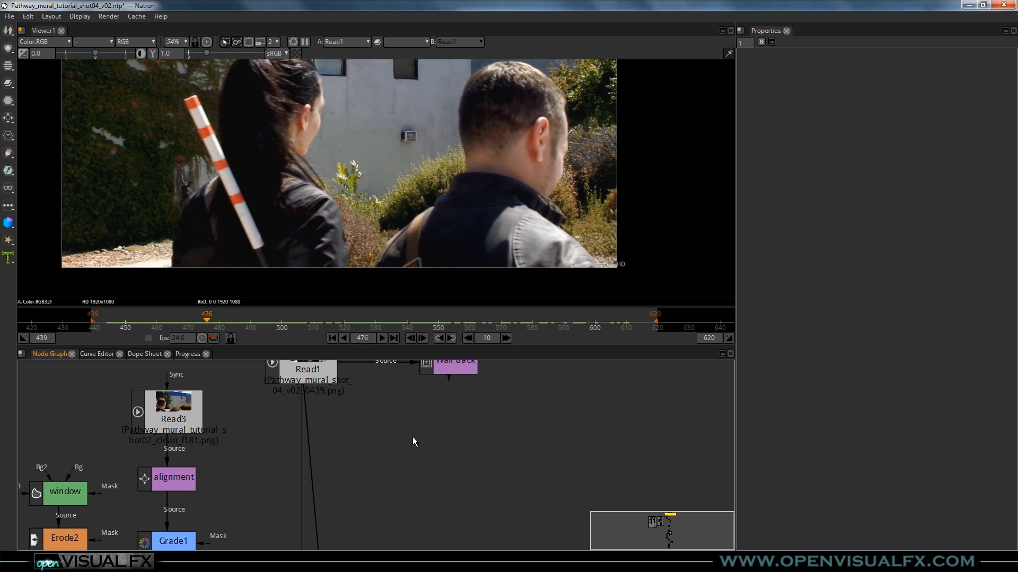
key("o")
left_click_drag(450, 450, 433, 439)
double_click(812, 56)
type("people")
key("Return")
left_click(779, 234)
Draw a closed Bezier shape around the man's jacket at frame 476, following both shoulders and the collar and closing below the image edge.
left_click_drag(530, 249, 503, 240)
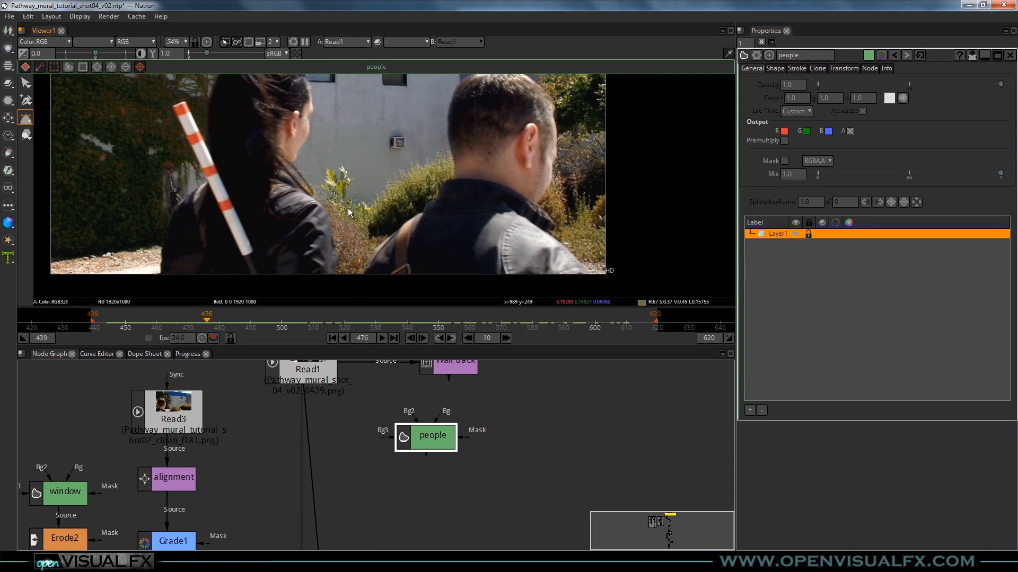
left_click_drag(555, 353, 559, 435)
scroll(482, 230, "up", 3)
left_click_drag(488, 259, 456, 294)
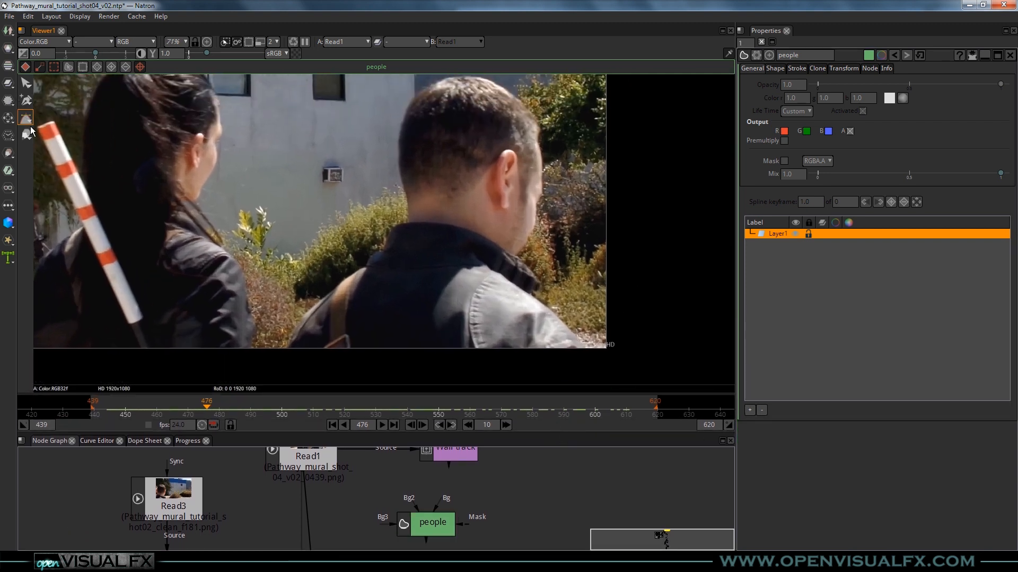
left_click(278, 370)
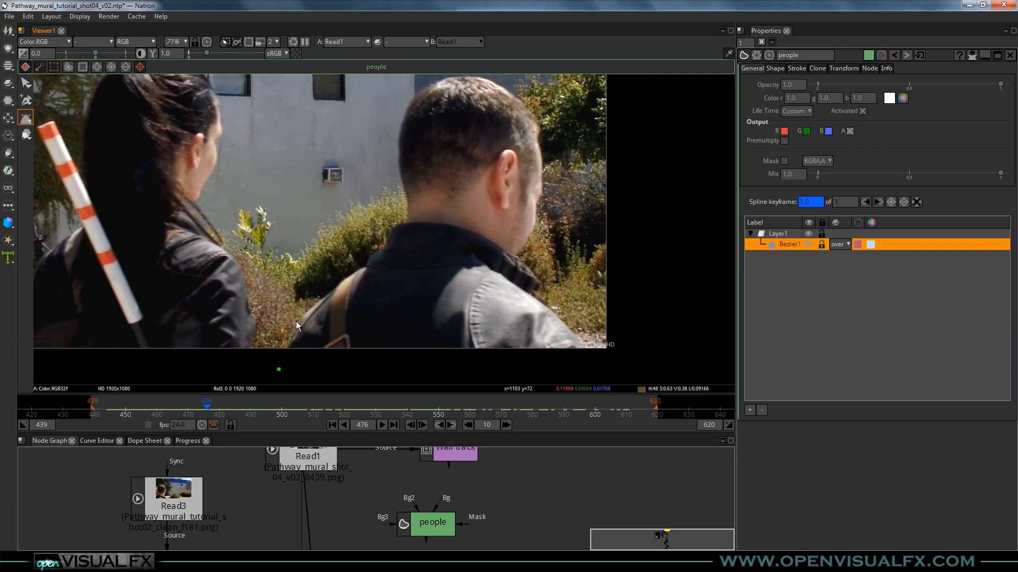
left_click_drag(300, 316, 307, 308)
left_click_drag(365, 266, 369, 263)
left_click(381, 249)
left_click_drag(393, 226, 394, 224)
left_click_drag(456, 225, 474, 234)
left_click(534, 273)
left_click_drag(535, 273, 531, 293)
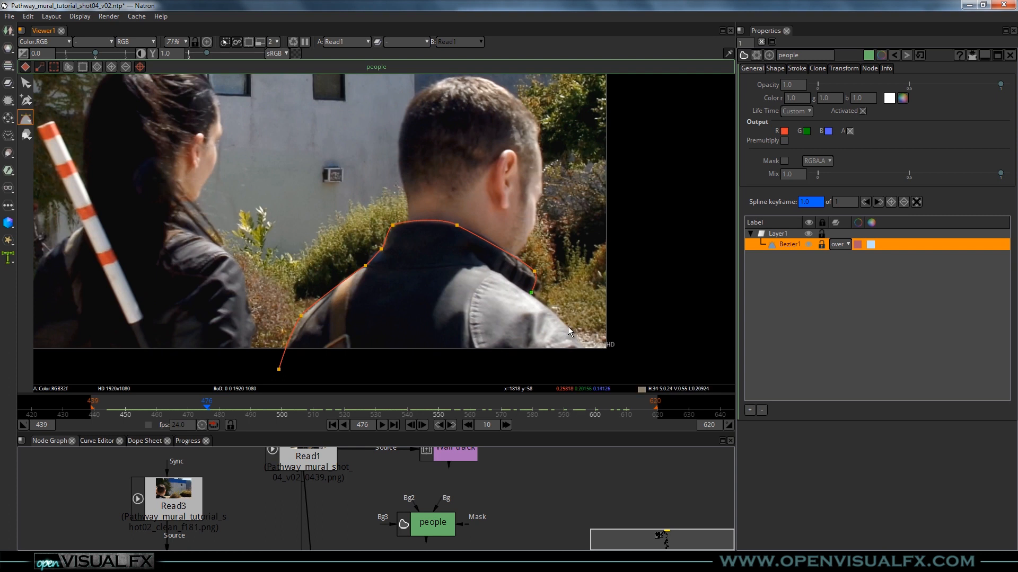
left_click_drag(573, 332, 583, 344)
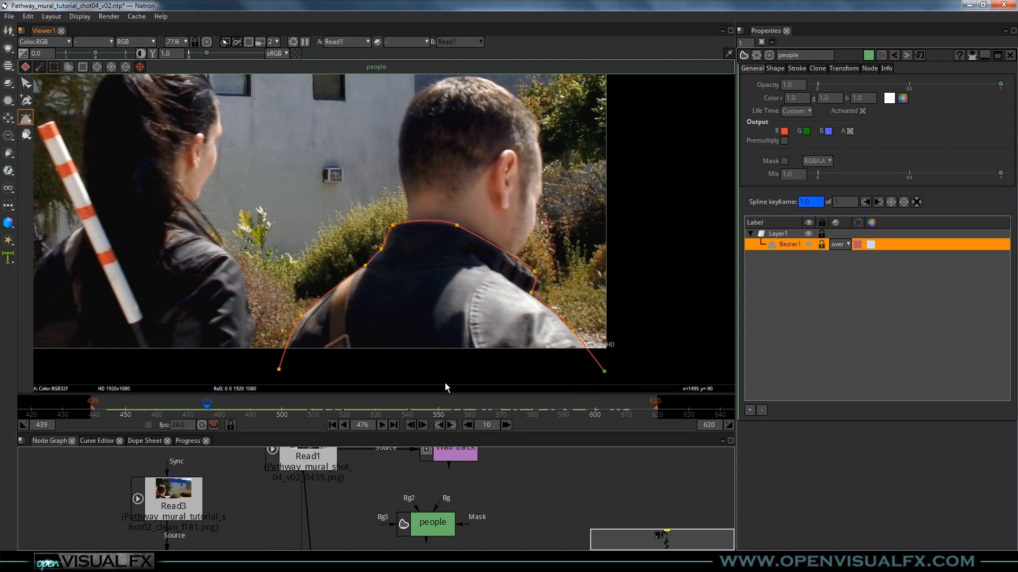
left_click(280, 370)
Refine the Bezier's points along the man's strap-side shoulder and move the adjacent bottom corner slightly outward.
scroll(307, 318, "up", 4)
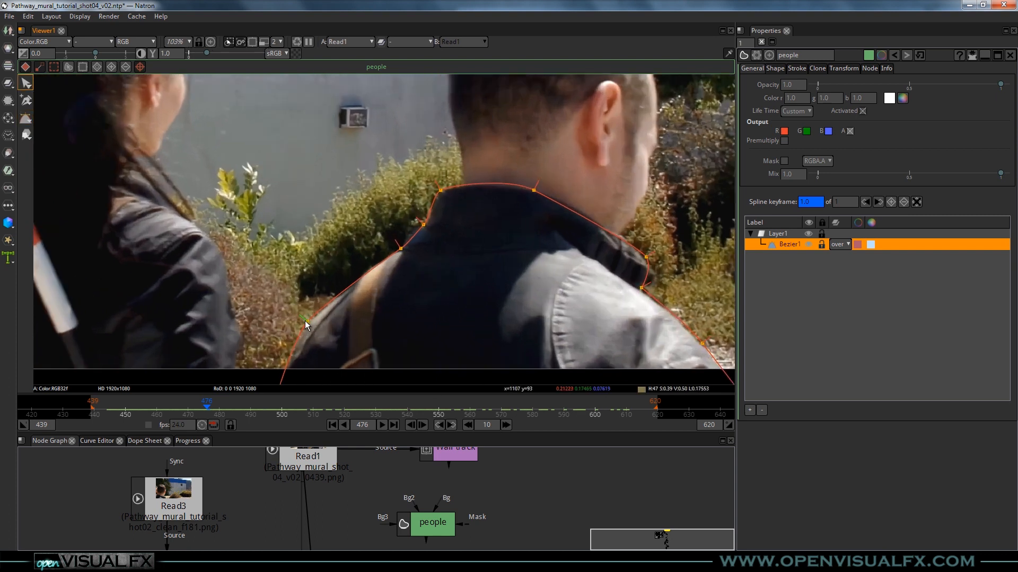
left_click_drag(311, 300, 292, 310)
left_click_drag(330, 262, 332, 258)
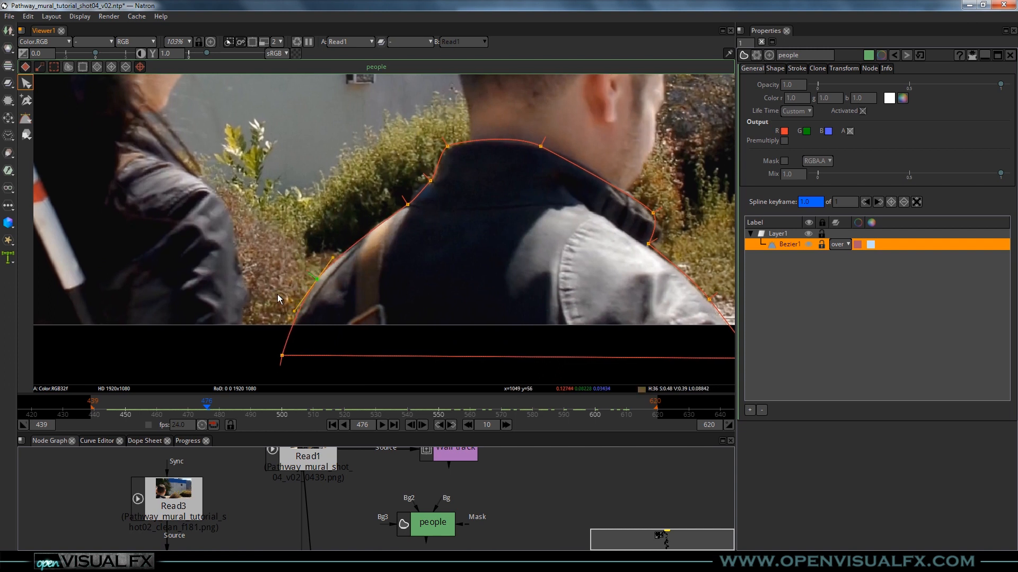
left_click_drag(282, 355, 273, 356)
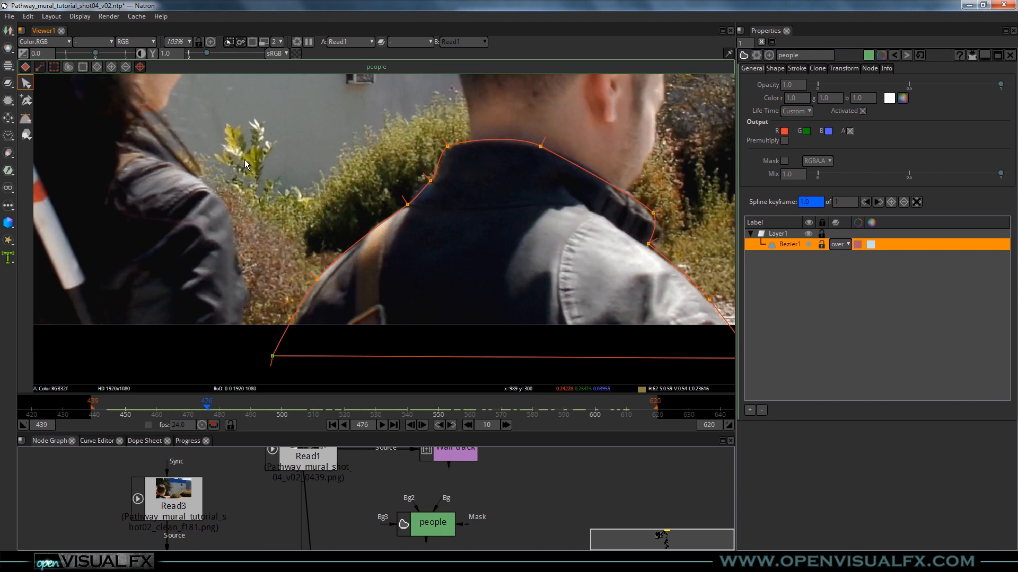
Adjust the tangents of the point where the strap-side shoulder meets the collar so the curve bends sharply there.
left_click(408, 205)
scroll(408, 207, "up", 5)
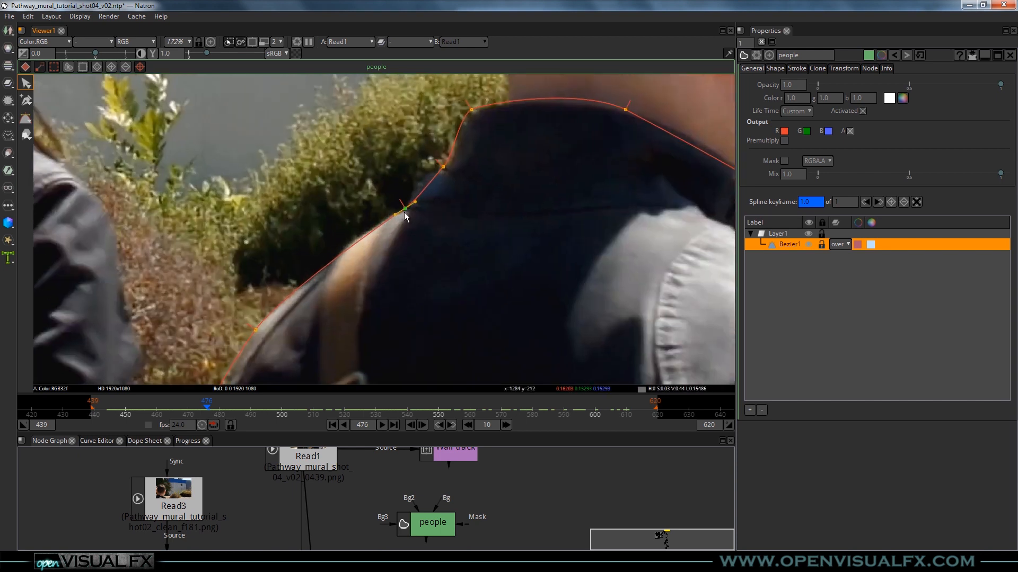
left_click_drag(395, 215, 394, 215)
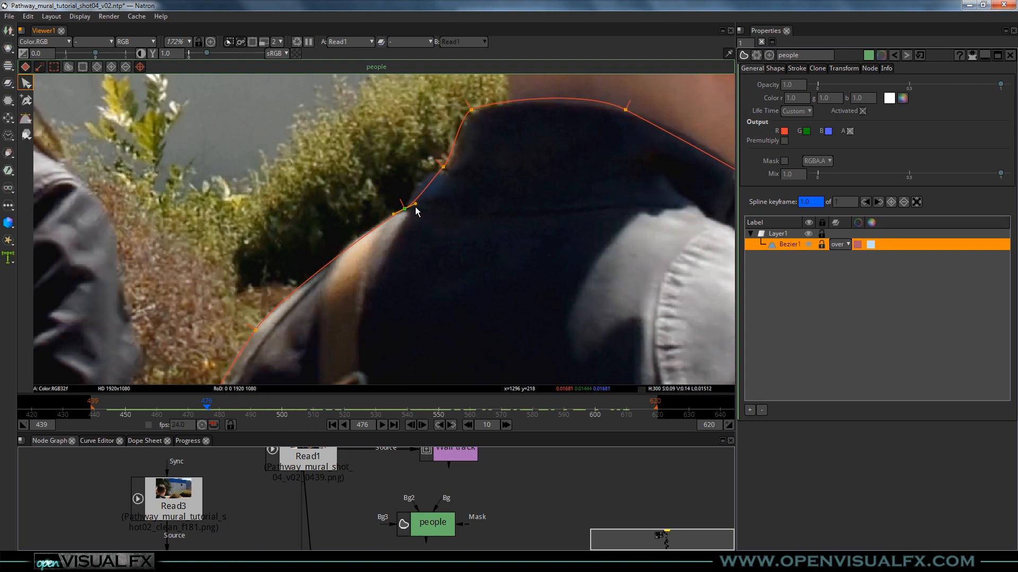
left_click_drag(416, 205, 412, 195)
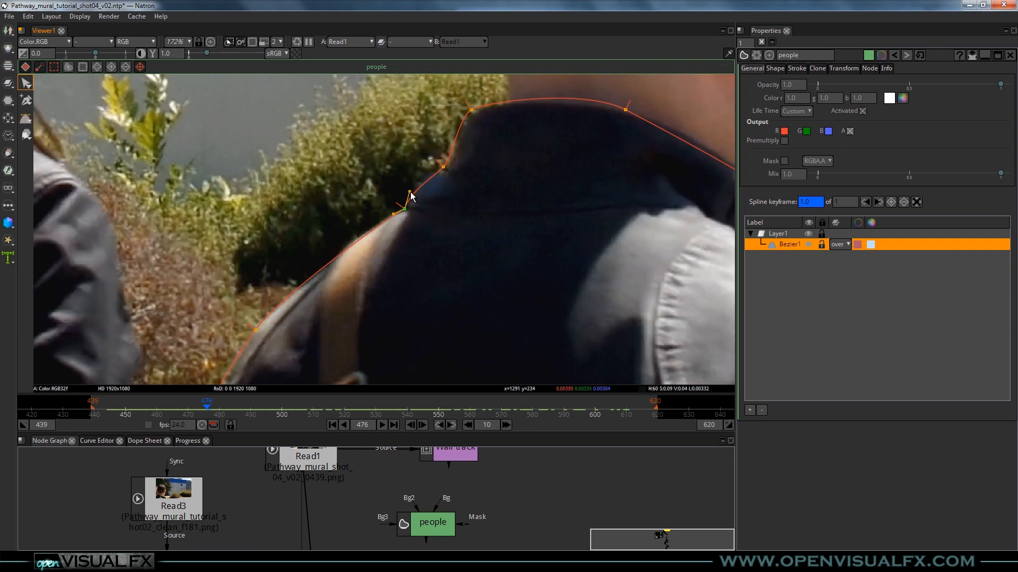
mouse_move(410, 194)
left_mouse_down()
mouse_move(422, 212)
mouse_move(416, 200)
mouse_move(385, 219)
mouse_move(411, 189)
left_mouse_up()
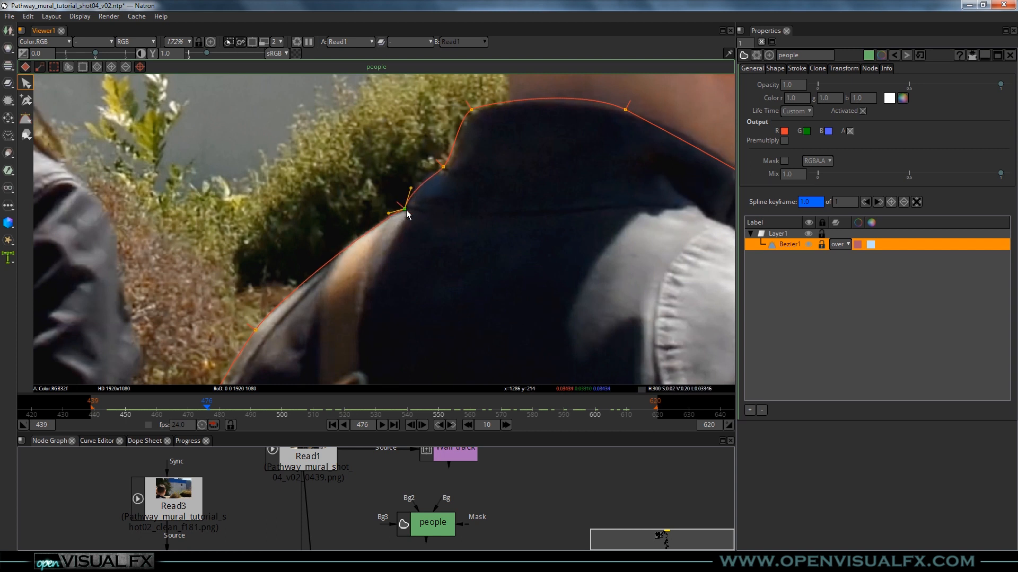
Fit the Bezier to the back edge of the collar by adjusting its middle point and the tangents at its upper corner.
left_click_drag(439, 168, 431, 207)
left_click(435, 207)
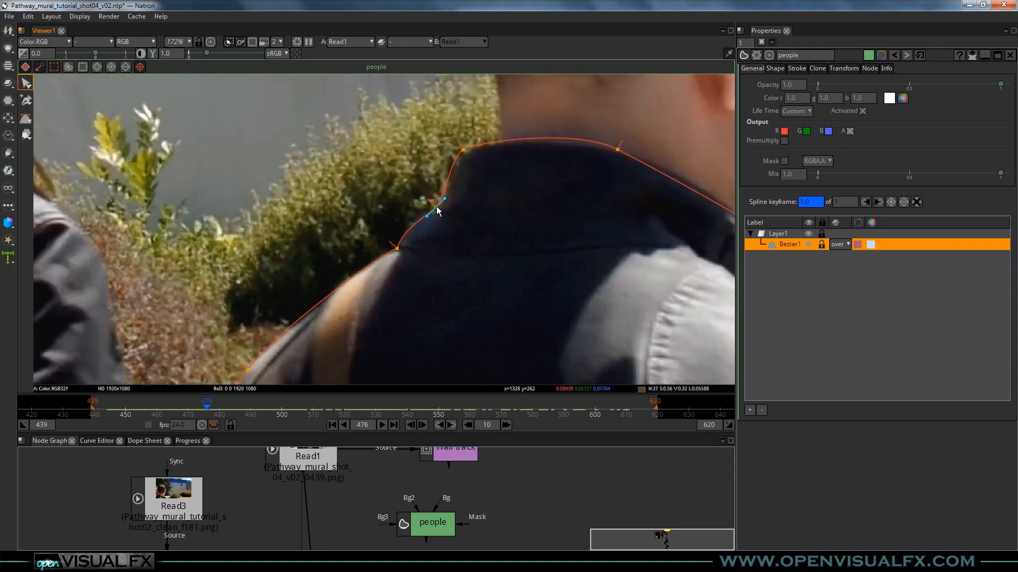
left_click_drag(430, 218, 453, 198)
left_click_drag(464, 149, 482, 141)
scroll(527, 165, "down", 2)
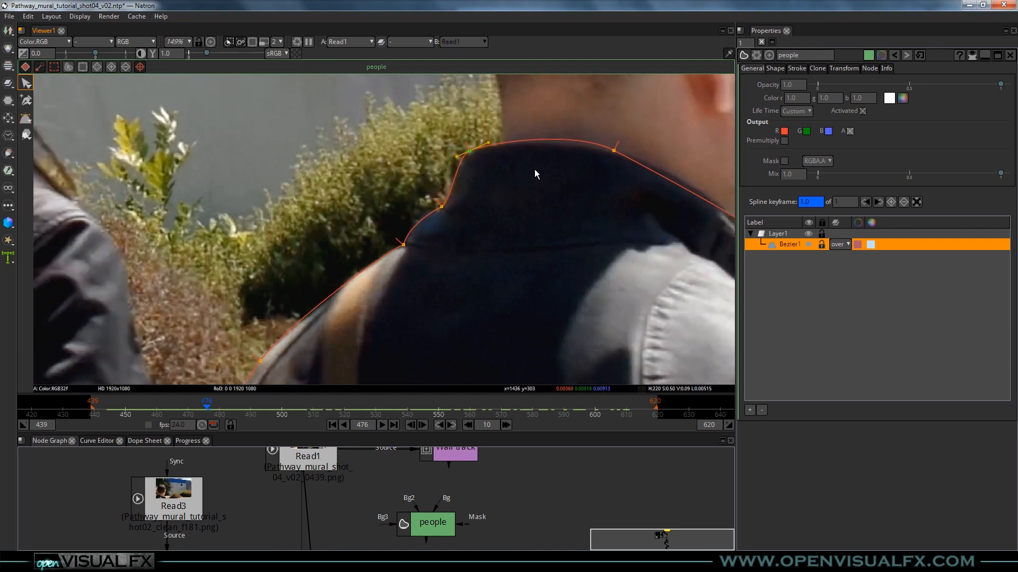
Reshape the Bezier along the front side of the collar, moving the collar-tip points and extending tangents to follow the neck line.
left_click_drag(545, 196, 355, 195)
left_click_drag(396, 158, 408, 166)
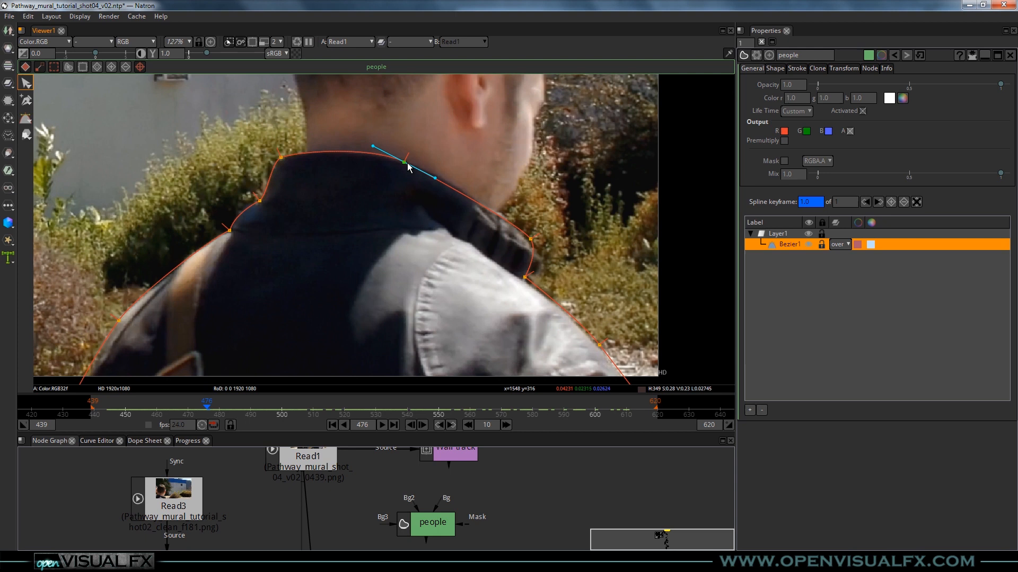
left_click_drag(529, 244, 536, 257)
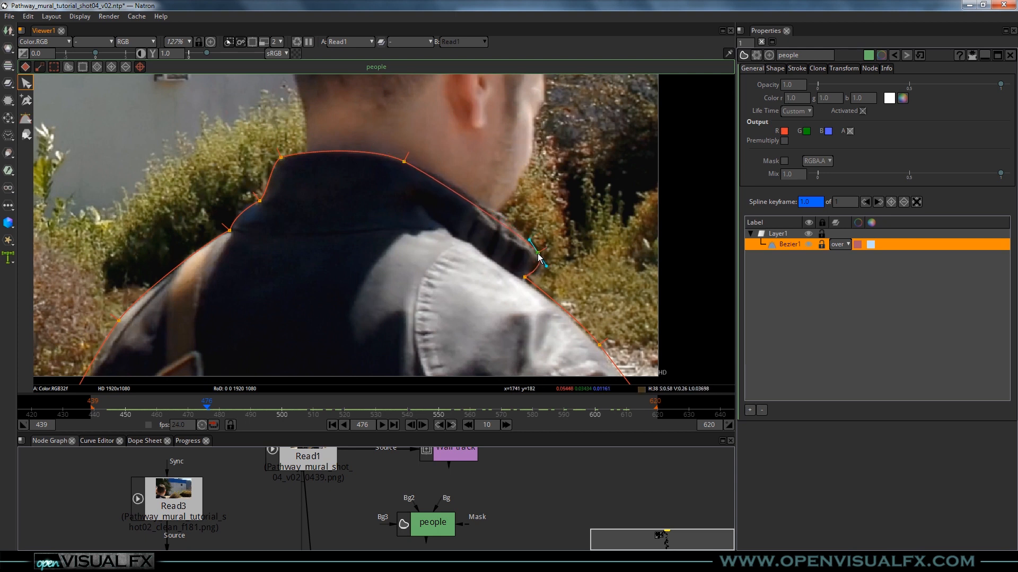
left_click(405, 162)
left_click(537, 252)
left_click_drag(529, 241, 509, 214)
mouse_move(542, 260)
left_mouse_down()
mouse_move(532, 285)
mouse_move(540, 255)
left_mouse_up()
key("ctrl+z")
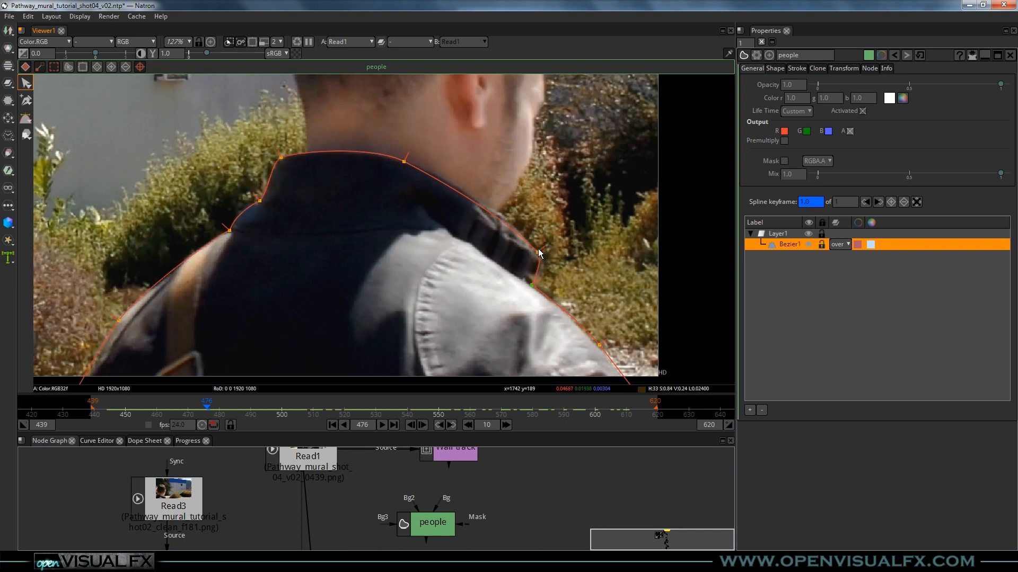
left_click(540, 254)
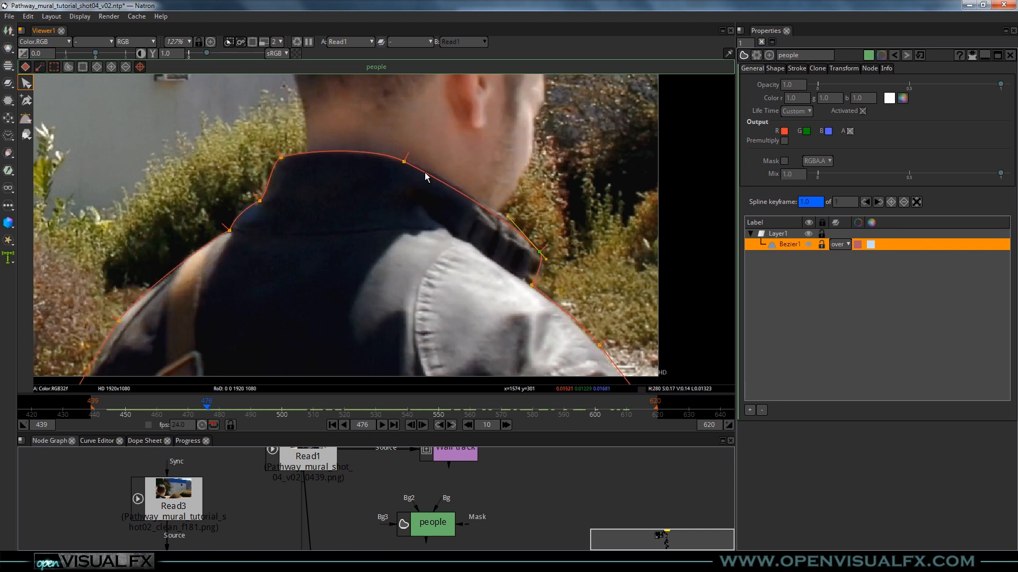
left_click(405, 164)
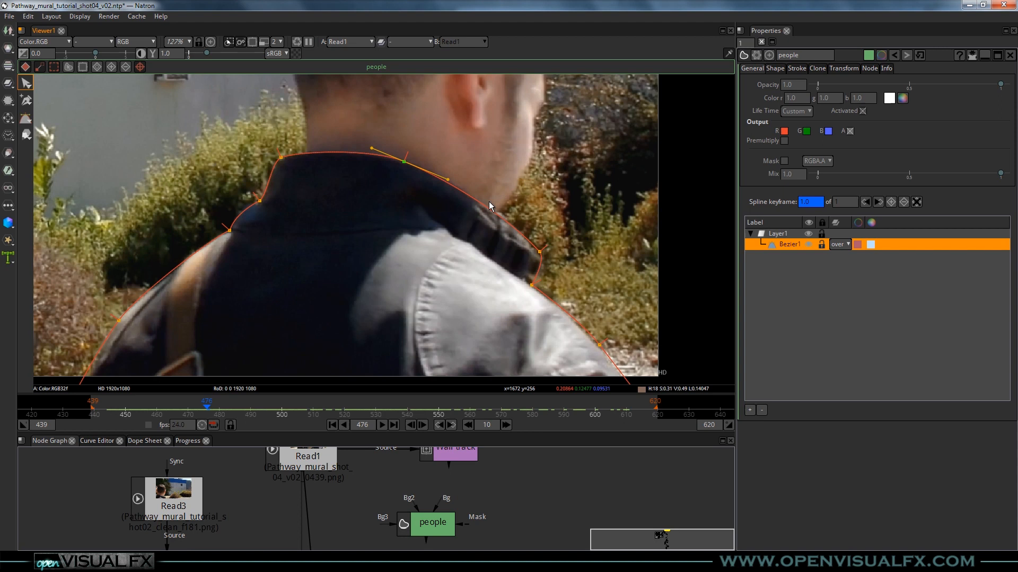
mouse_move(476, 201)
left_mouse_down()
mouse_move(456, 201)
mouse_move(482, 187)
mouse_move(473, 204)
left_mouse_up()
Move the points below the collar tip and on the light grey shoulder onto the jacket's edge.
left_click_drag(488, 268, 434, 205)
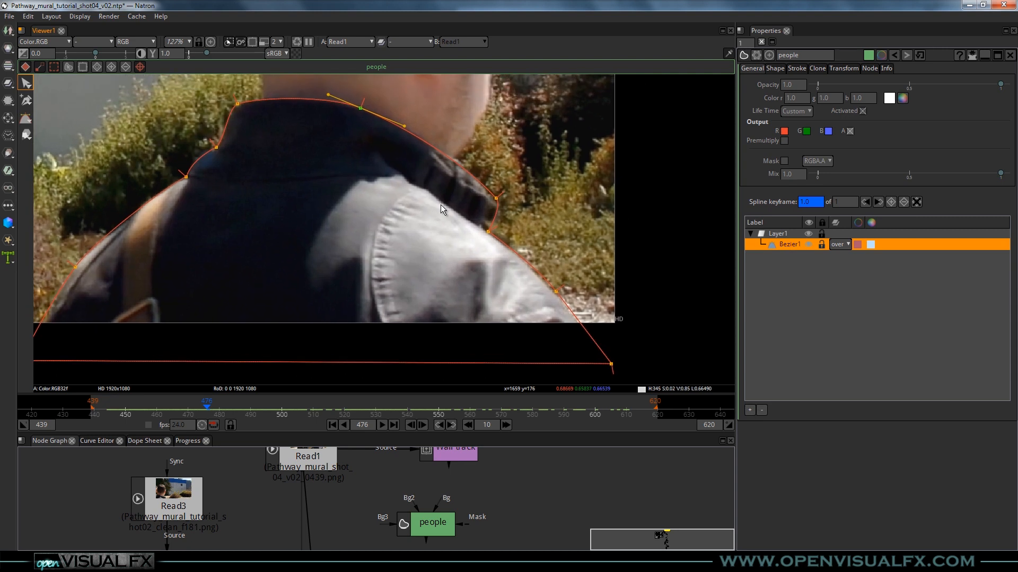
scroll(494, 236, "up", 2)
left_click_drag(488, 231, 495, 233)
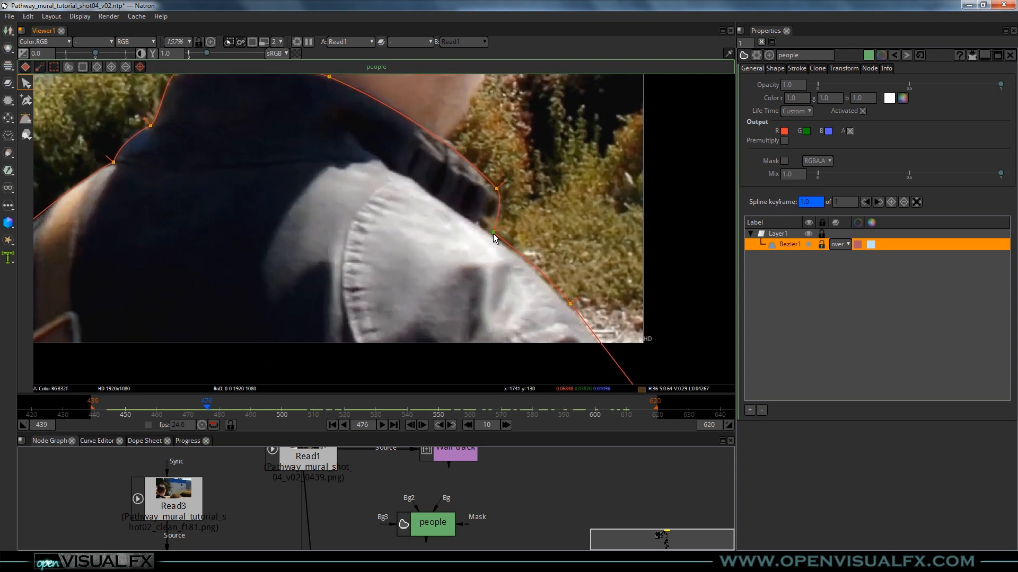
left_click_drag(570, 302, 567, 301)
Rename the Bezier1 shape as guy torso.
scroll(461, 287, "down", 2)
scroll(461, 269, "down", 2)
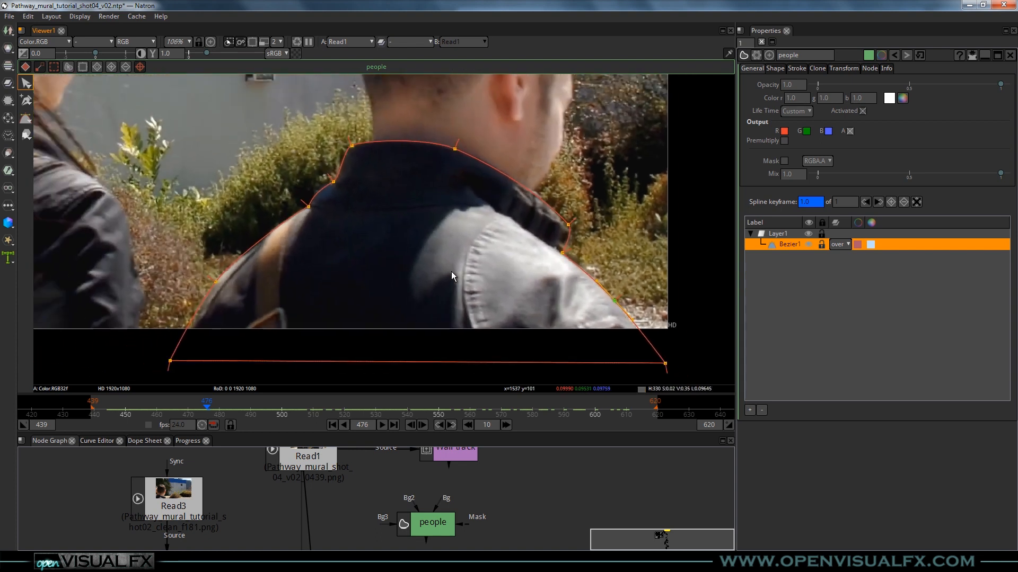
scroll(477, 273, "down", 1)
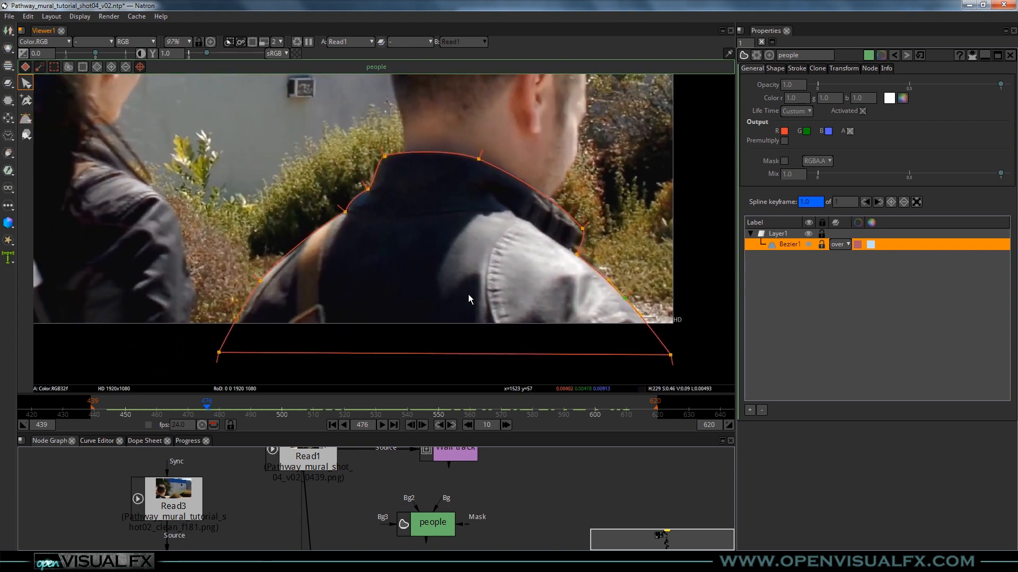
double_click(789, 245)
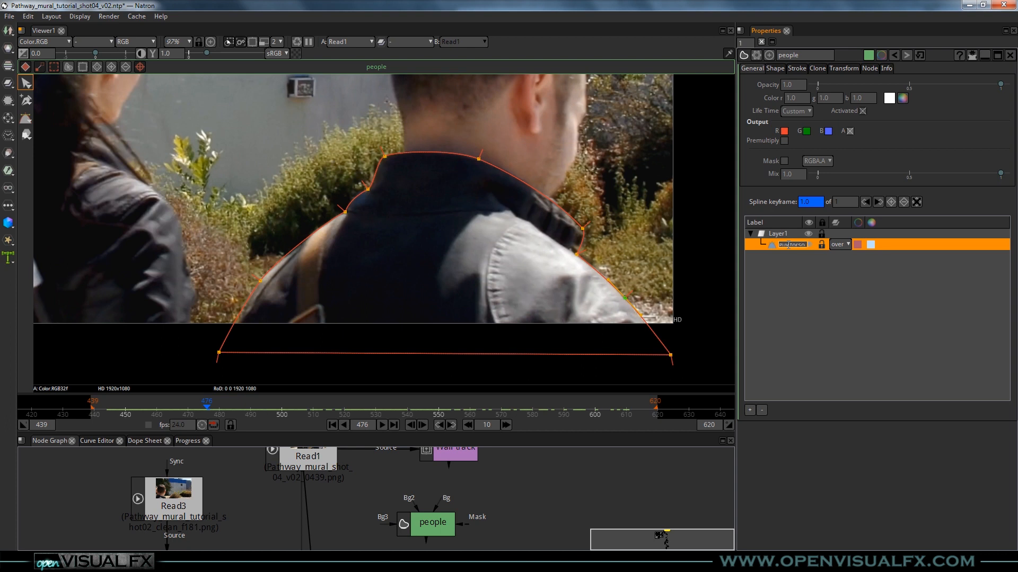
key("Return")
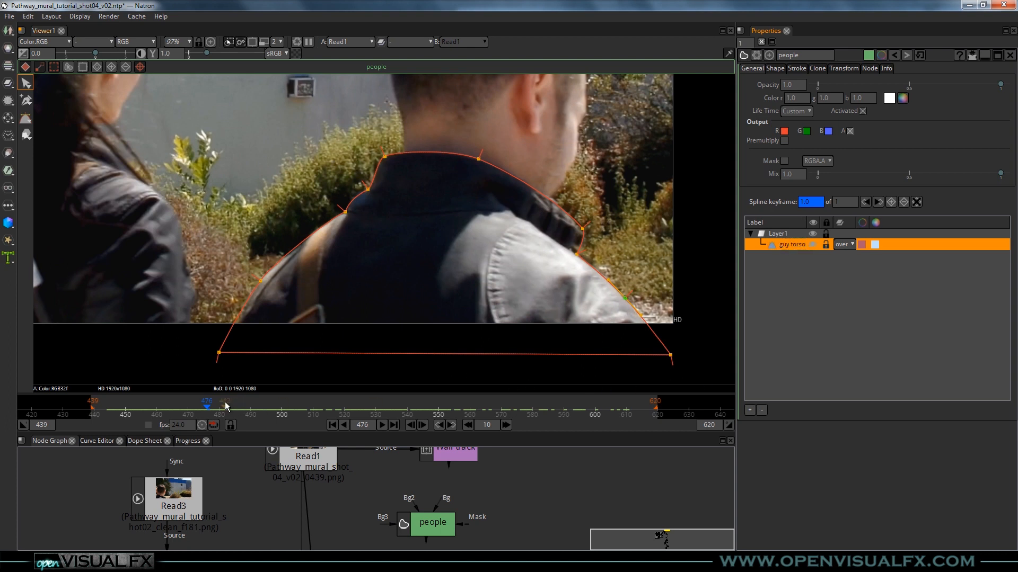
At frame 464, move the whole guy torso shape onto the man's jacket.
left_click_drag(207, 408, 158, 410)
scroll(336, 270, "down", 2)
left_click_drag(348, 272, 443, 255)
left_click_drag(161, 408, 169, 409)
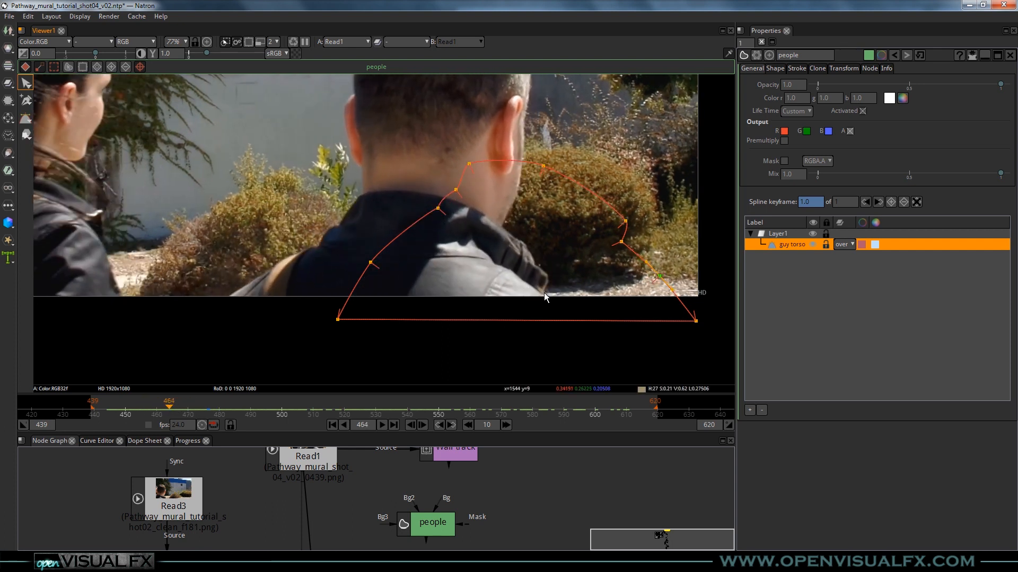
key("ctrl+a")
left_click_drag(516, 241, 405, 227)
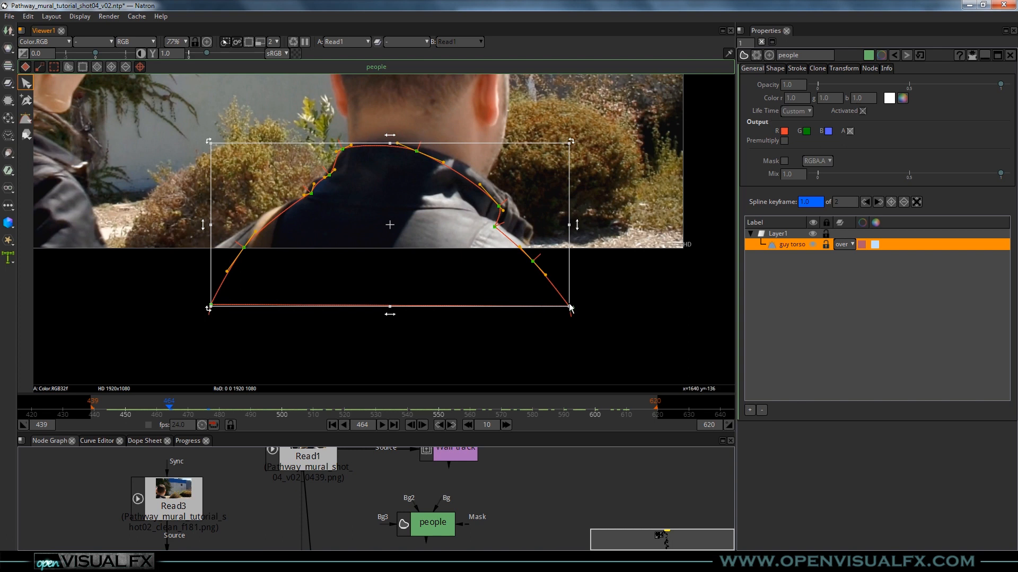
mouse_move(571, 309)
left_mouse_down()
mouse_move(588, 329)
mouse_move(569, 305)
left_mouse_up()
left_click(517, 341)
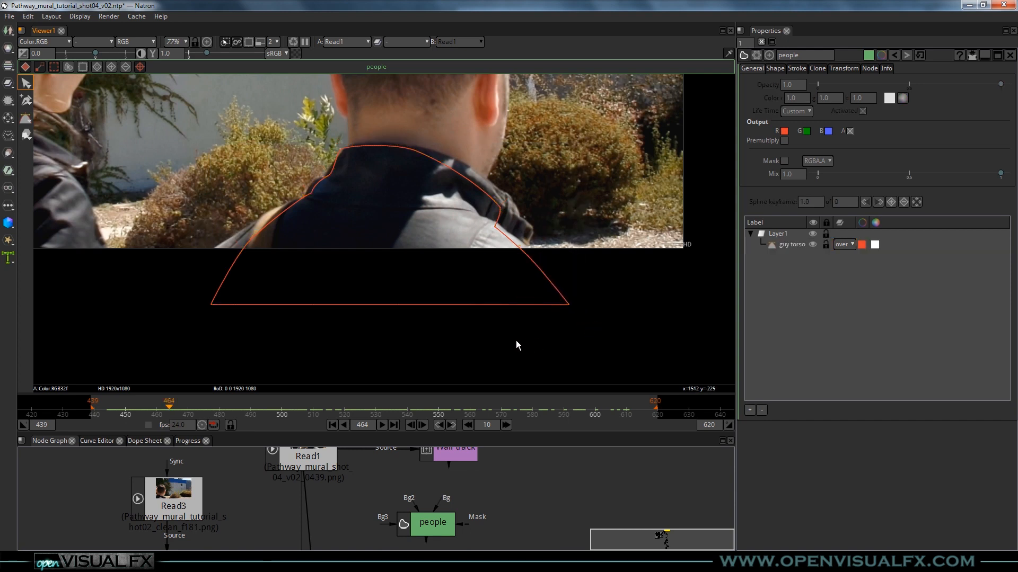
Rotate the whole guy torso shape slightly and widen it to match the man's shoulders at frame 464.
key("ctrl+a")
key("ctrl+a")
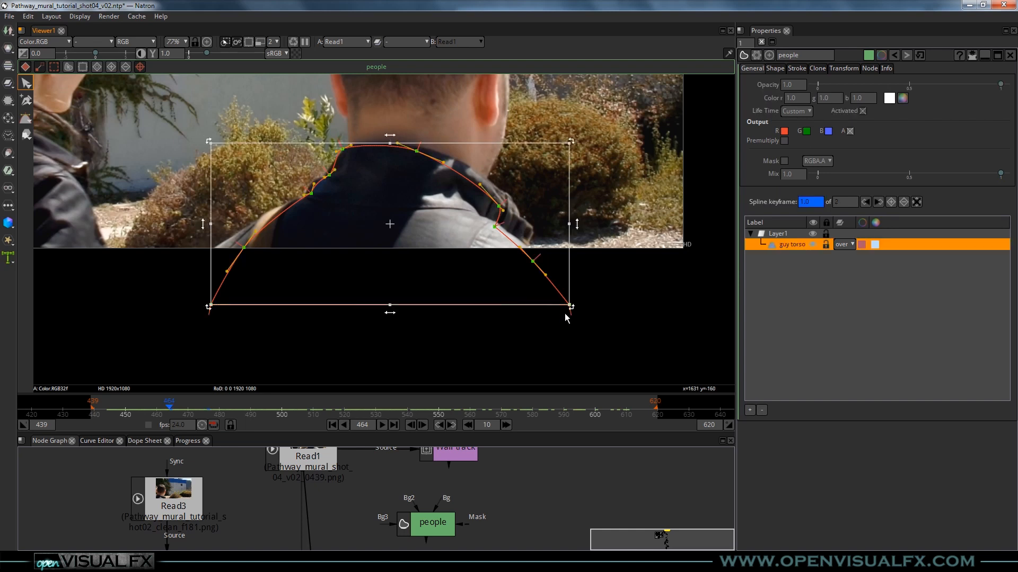
mouse_move(571, 307)
left_mouse_down()
mouse_move(585, 322)
mouse_move(570, 307)
left_mouse_up()
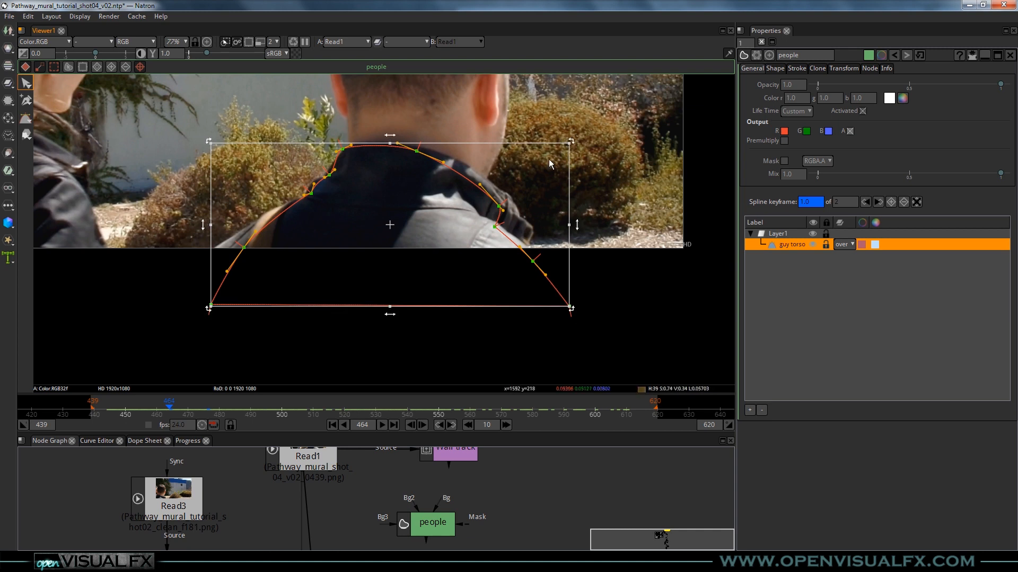
mouse_move(569, 146)
left_mouse_down()
mouse_move(564, 138)
mouse_move(568, 147)
mouse_move(590, 141)
mouse_move(566, 145)
left_mouse_up()
left_click_drag(565, 227, 592, 224)
left_click(447, 211)
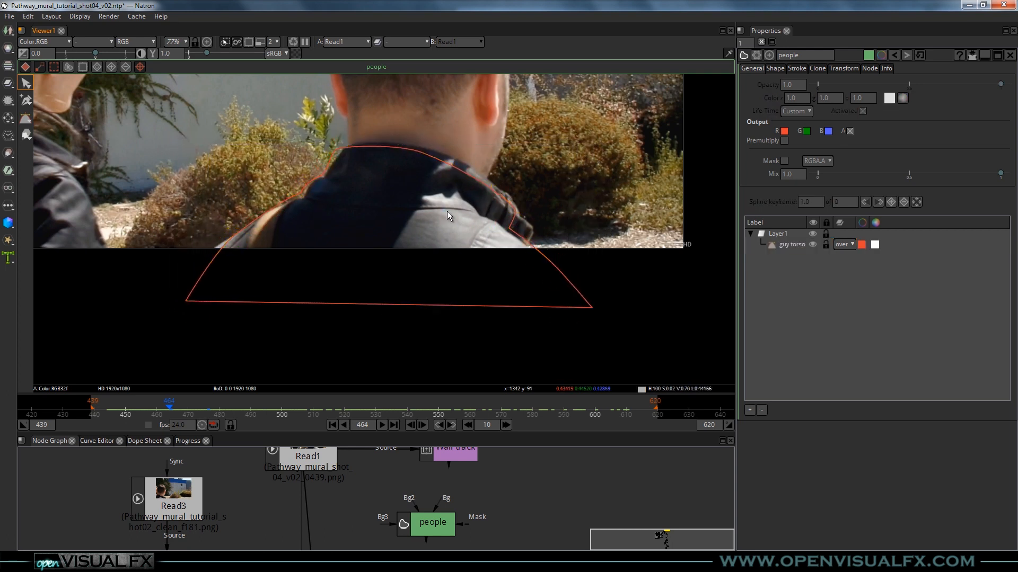
At frame 464, align the guy torso's tan-strap shoulder curve with the jacket edge and move the adjoining lower corner outward.
left_click(389, 155)
left_click_drag(386, 147, 389, 148)
scroll(206, 247, "up", 2)
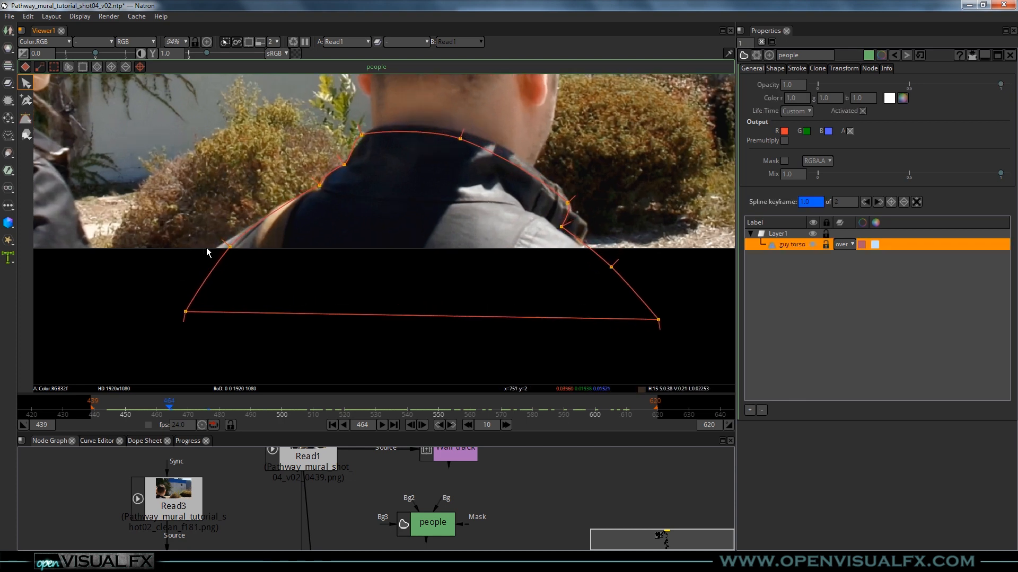
left_click(231, 247)
left_click_drag(231, 247, 241, 230)
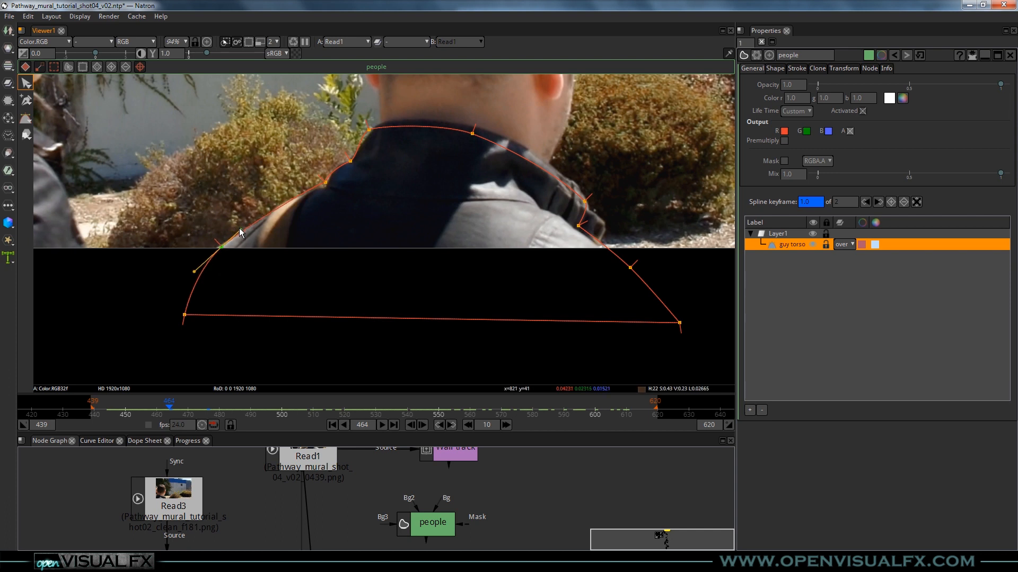
left_click_drag(185, 316, 166, 317)
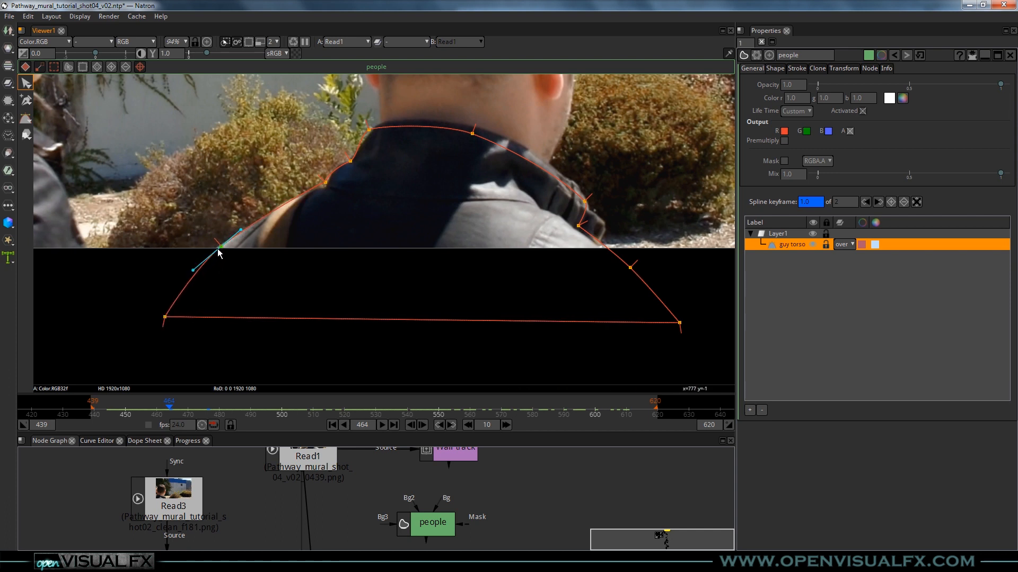
Fit the guy torso's collar points and the light grey shoulder points to the jacket's edge at frame 464.
left_click(324, 183)
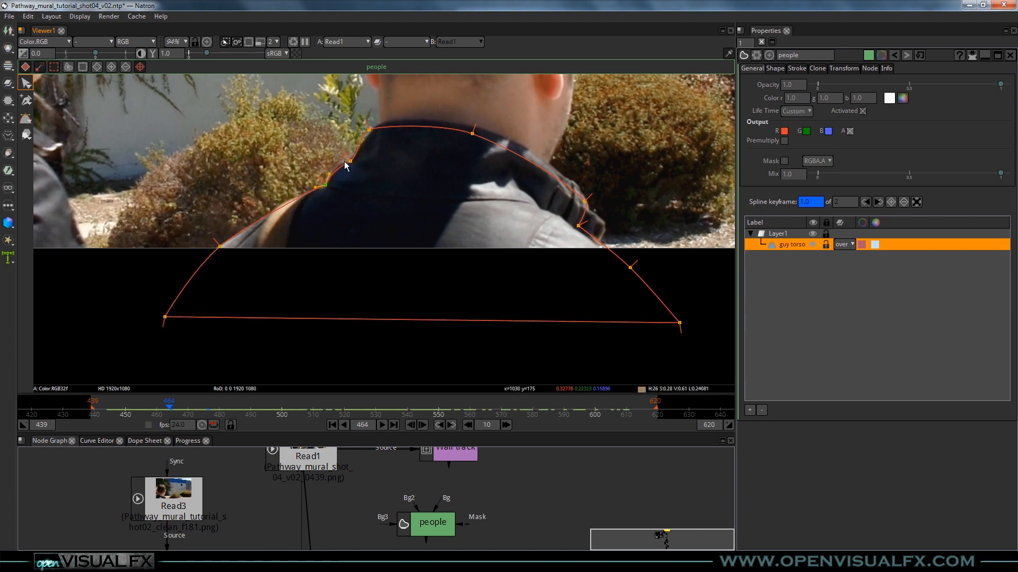
left_click_drag(369, 129, 376, 124)
left_click_drag(475, 135, 478, 130)
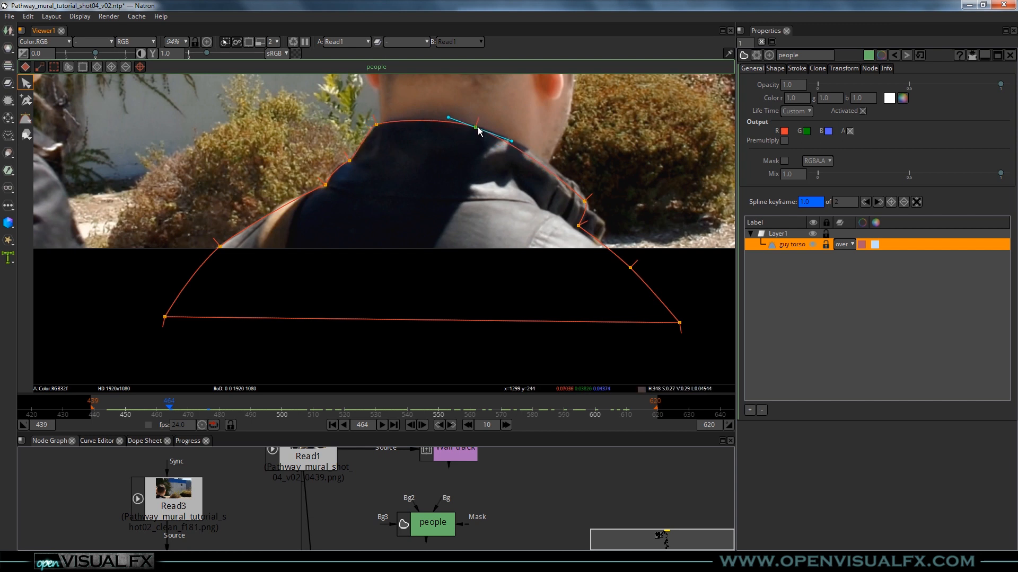
left_click_drag(586, 204, 577, 183)
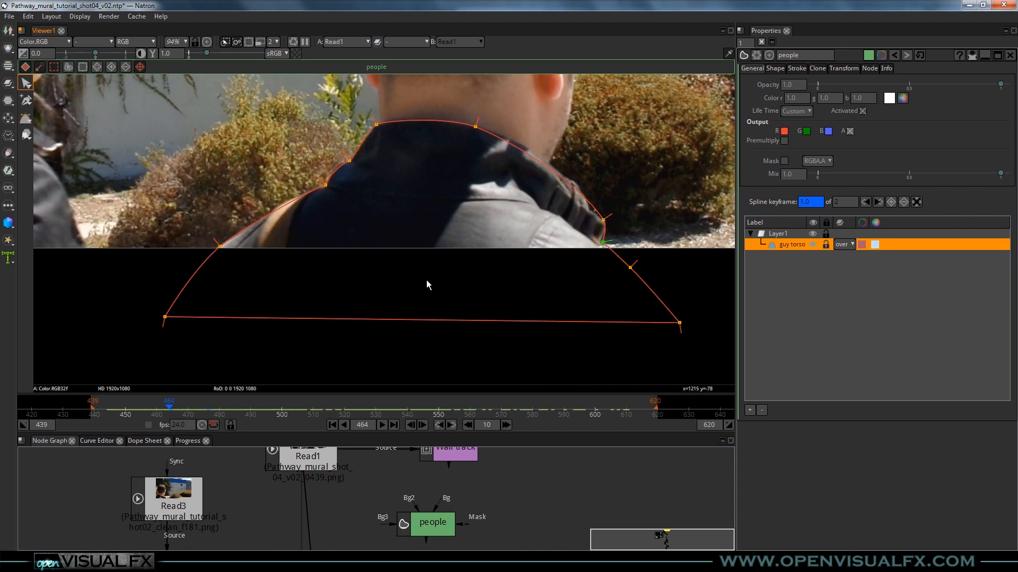
scroll(459, 294, "down", 3)
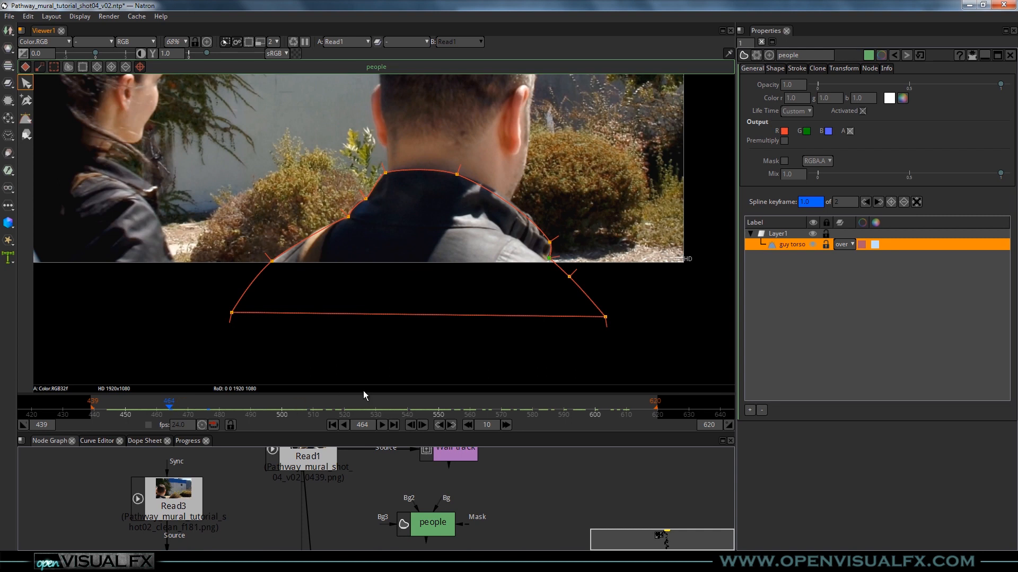
scroll(391, 250, "down", 1)
left_click_drag(406, 261, 431, 273)
At frame 439, move the whole guy torso shape onto the man's jacket and widen it to match his shoulders.
left_click_drag(170, 406, 100, 407)
left_click(332, 425)
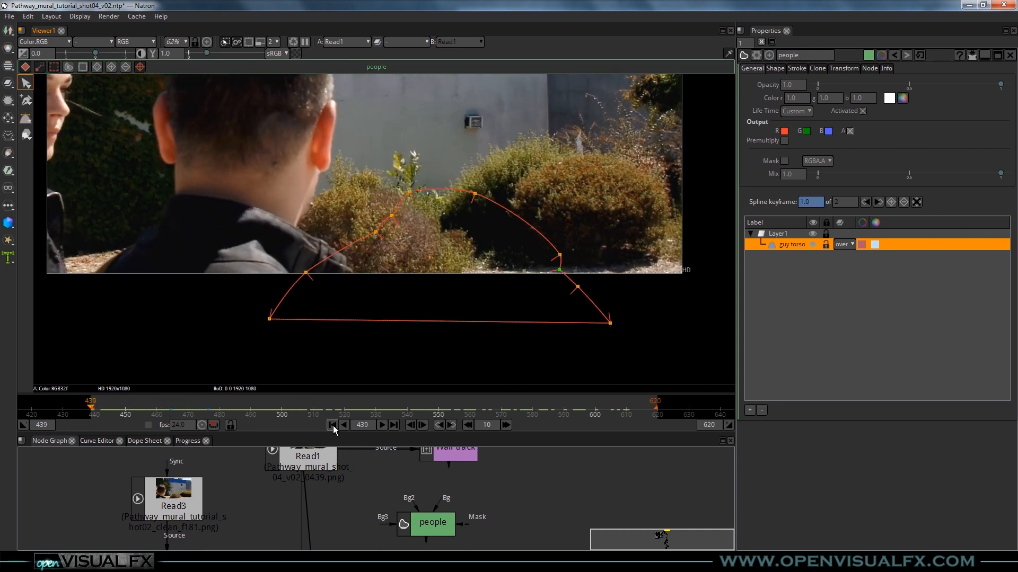
key("ctrl+a")
left_click_drag(438, 256, 288, 205)
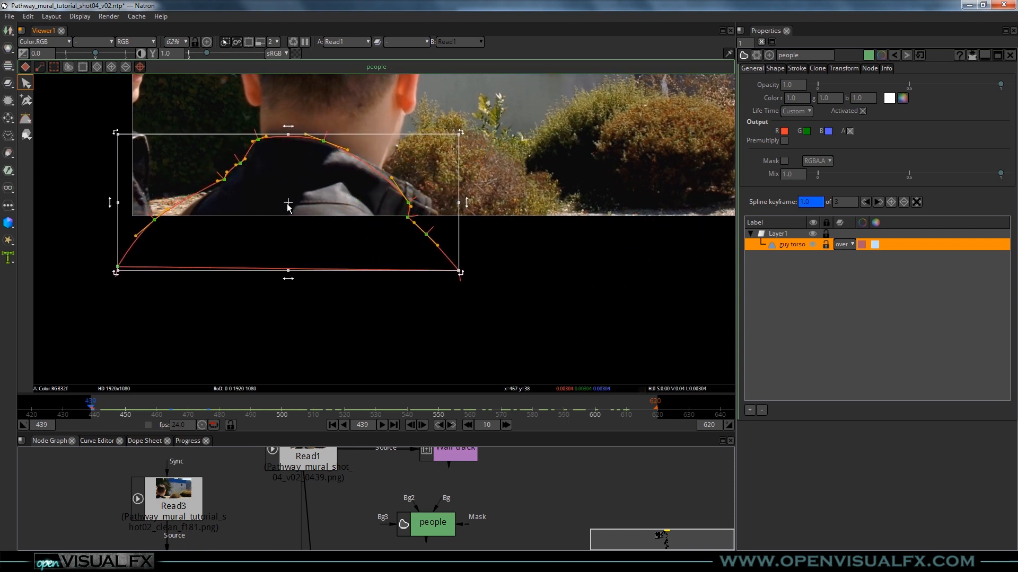
left_click_drag(460, 206, 498, 210)
left_click_drag(97, 139, 104, 139)
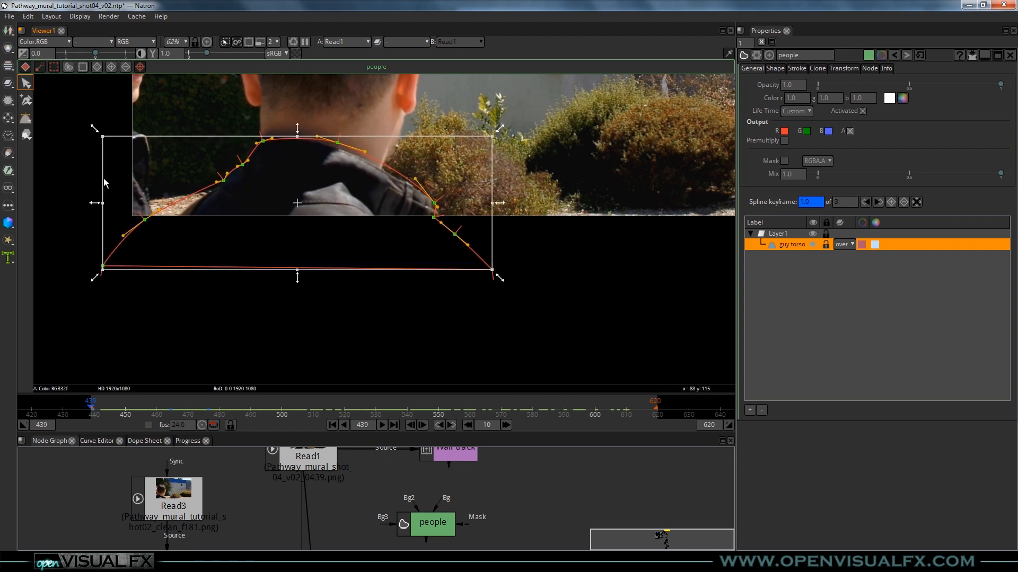
Adjust the guy torso's lower corner and dark shoulder points on the woman's side at frame 439.
left_click_drag(104, 204, 162, 233)
left_click(109, 287)
left_click_drag(104, 264, 115, 271)
scroll(217, 187, "up", 4)
left_click(227, 181)
Fit the guy torso's collar points and the bush-side shoulder points to the jacket's edge at frame 439.
left_click_drag(284, 122, 277, 114)
left_click(256, 155)
left_click_drag(392, 123, 388, 129)
left_click(531, 210)
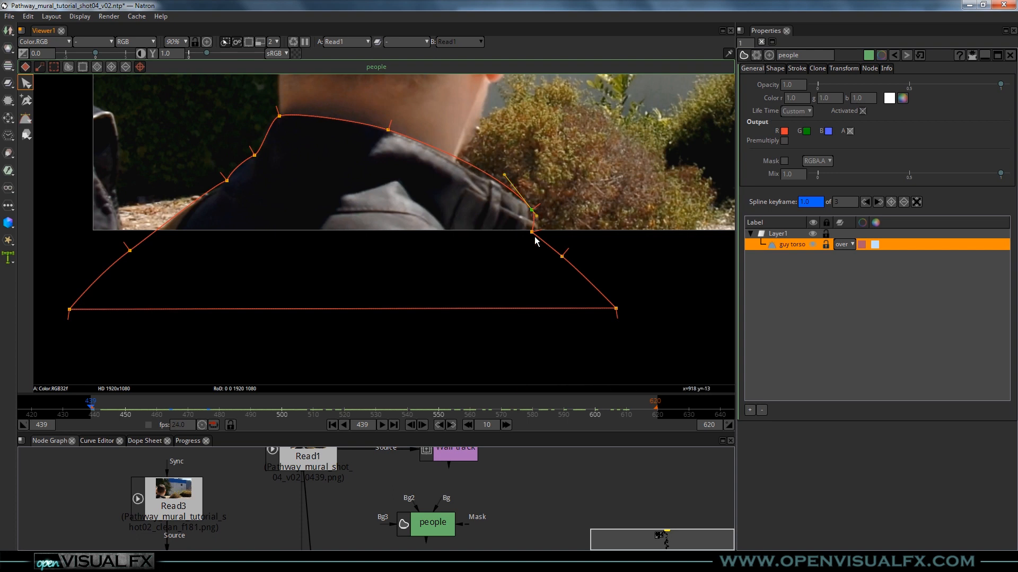
left_click_drag(534, 237, 569, 267)
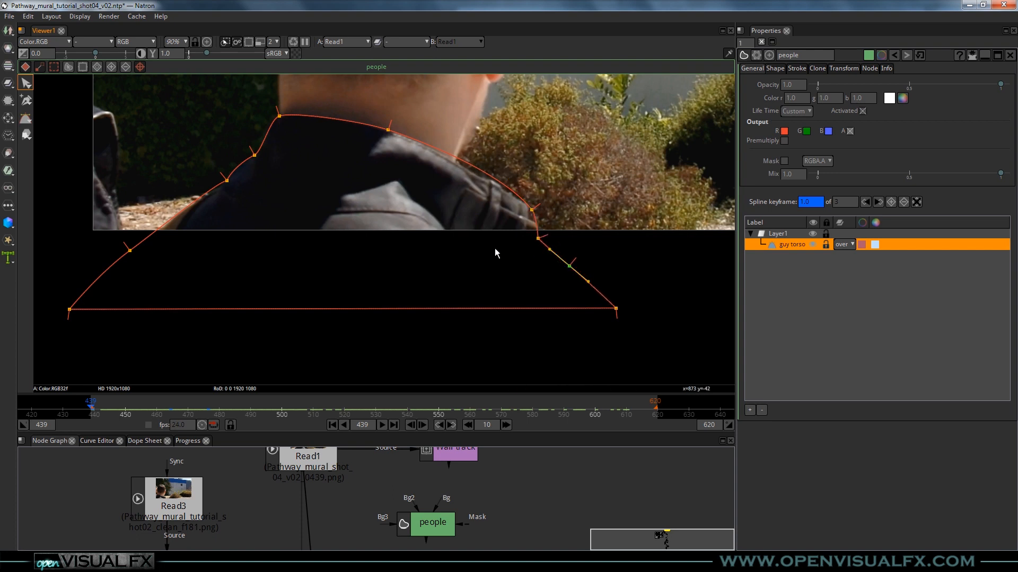
scroll(401, 221, "down", 1)
scroll(433, 210, "down", 1)
left_click(491, 212)
scroll(415, 210, "down", 1)
At frame 453, move the whole guy torso shape onto the man's jacket.
left_click_drag(373, 251, 351, 262)
left_click_drag(126, 409, 135, 409)
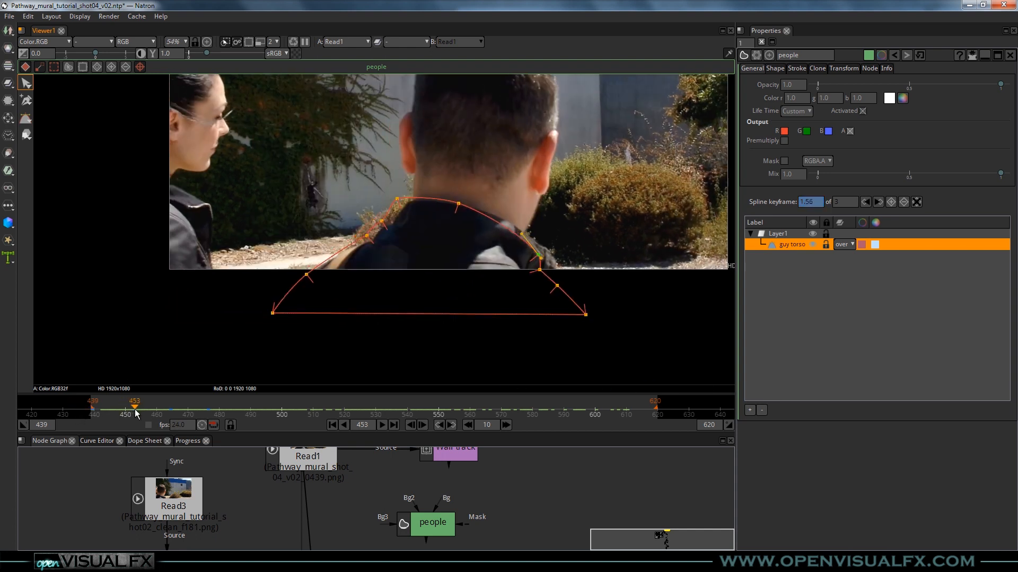
scroll(484, 237, "down", 1)
left_click_drag(446, 240, 419, 241)
left_click_drag(221, 169, 568, 322)
scroll(371, 260, "up", 2)
left_click_drag(358, 256, 370, 255)
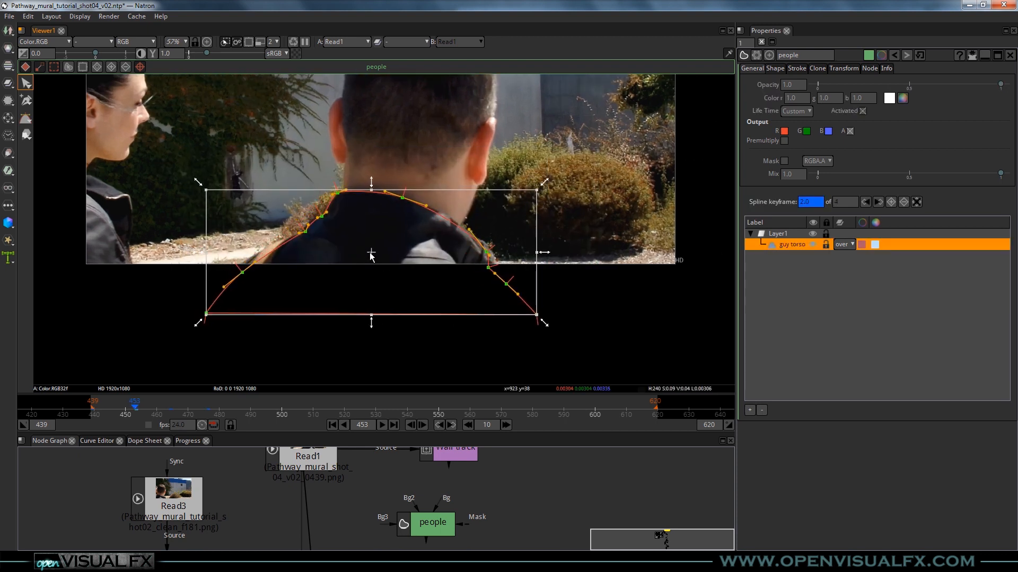
Fit the guy torso's points along the tan strap shoulder and up to the collar to the jacket's edge at frame 453.
scroll(187, 252, "up", 2)
left_click(192, 259)
left_click(268, 276)
left_click_drag(262, 281, 255, 277)
left_click_drag(350, 223, 345, 224)
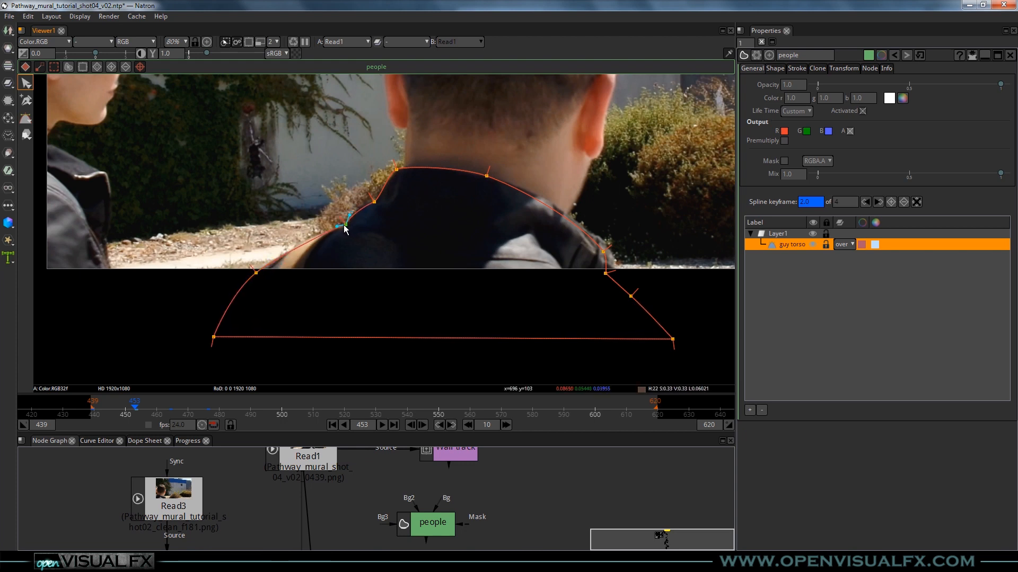
left_click(374, 202)
Move the guy torso's bush-side shoulder and lower corner points together outward onto the jacket edge, and adjust the rear collar point.
left_click_drag(483, 225, 336, 178)
left_click_drag(422, 143, 535, 296)
left_click_drag(479, 233, 490, 236)
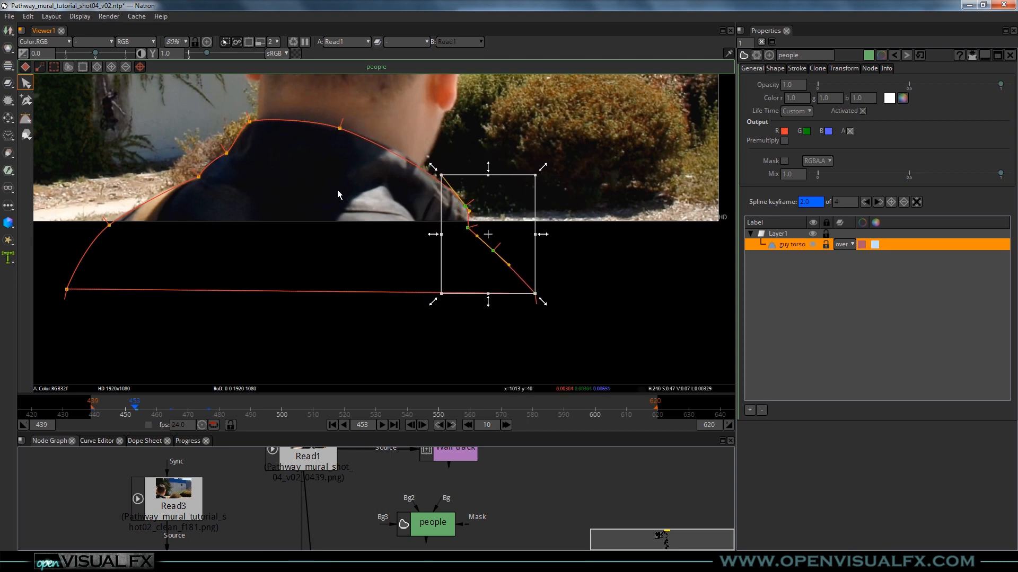
left_click(341, 129)
scroll(339, 159, "down", 3)
left_click_drag(332, 185, 387, 335)
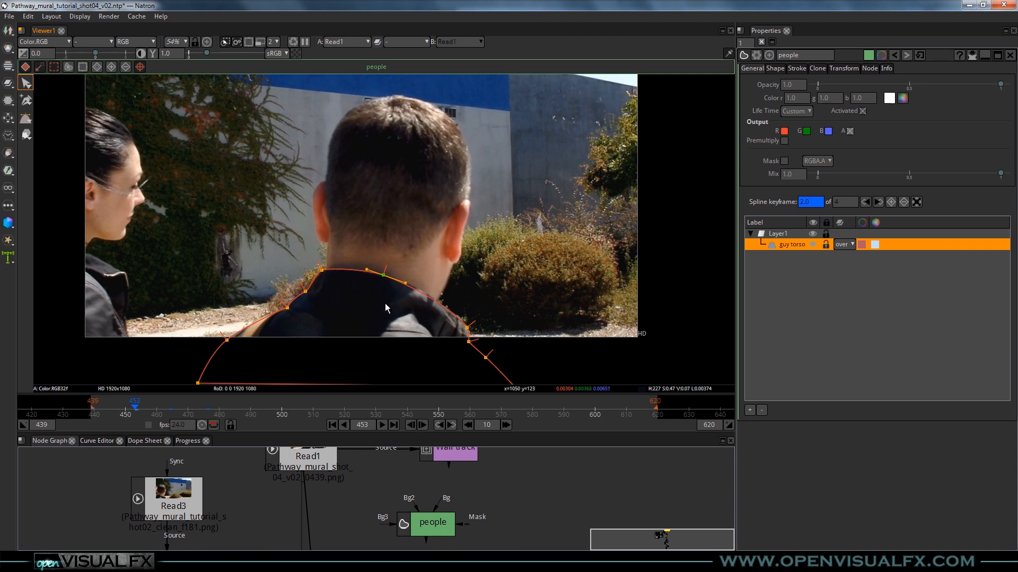
scroll(388, 304, "up", 3)
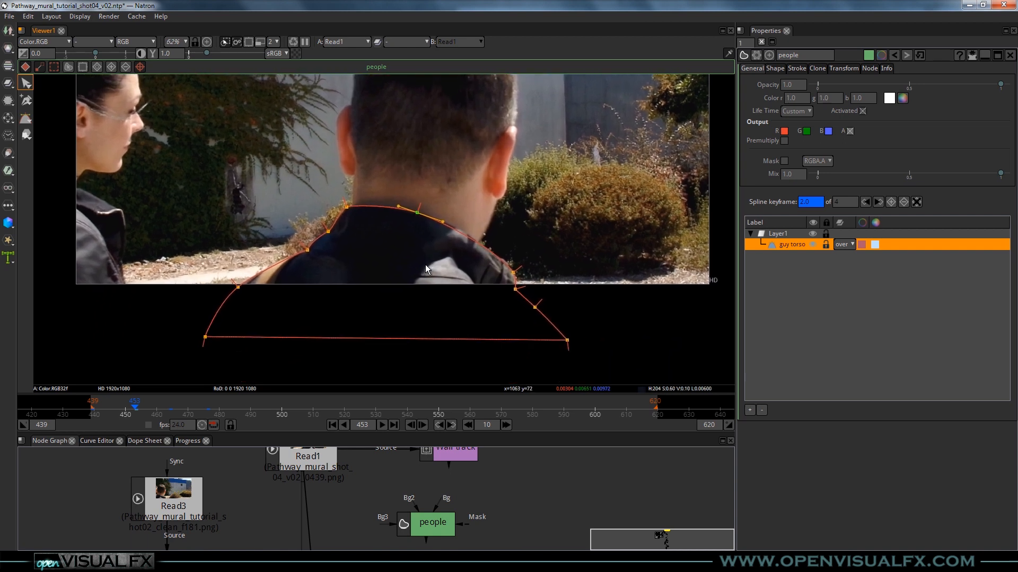